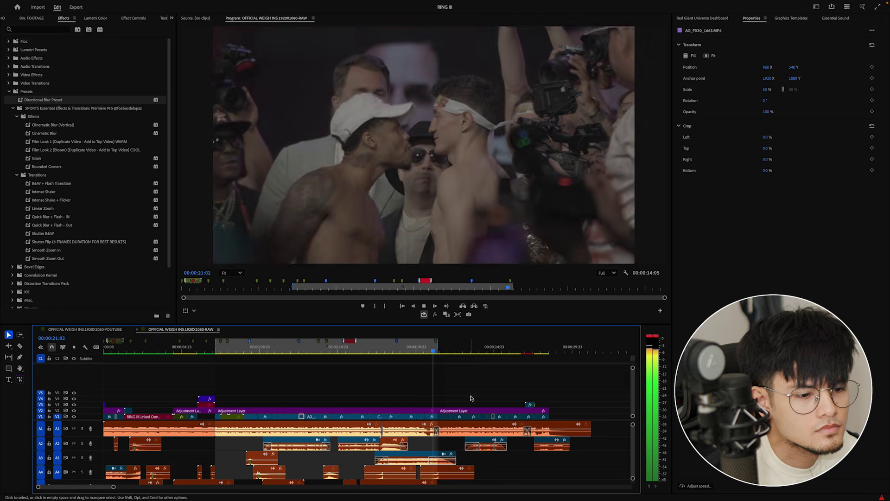
# Step: Play the raw and YouTube versions of the weigh-in sequence to compare the ungraded and graded footage
pyautogui.press('space')
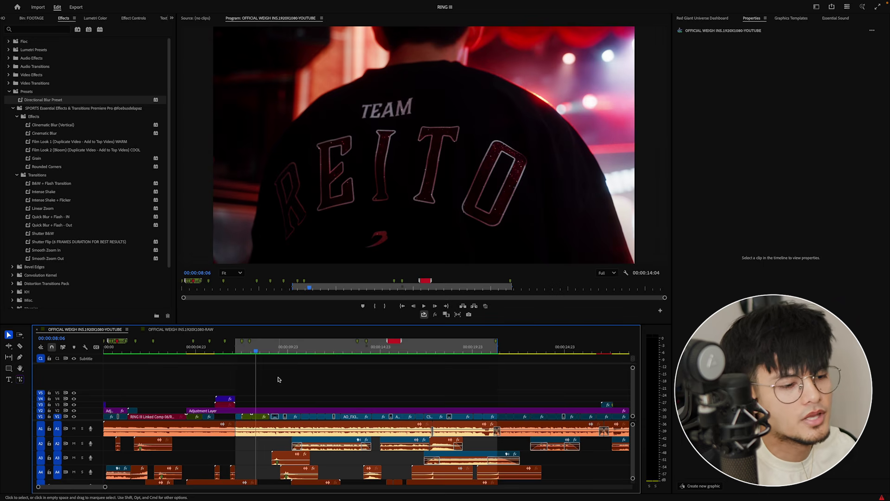
pyautogui.press('Up')
pyautogui.press('space')
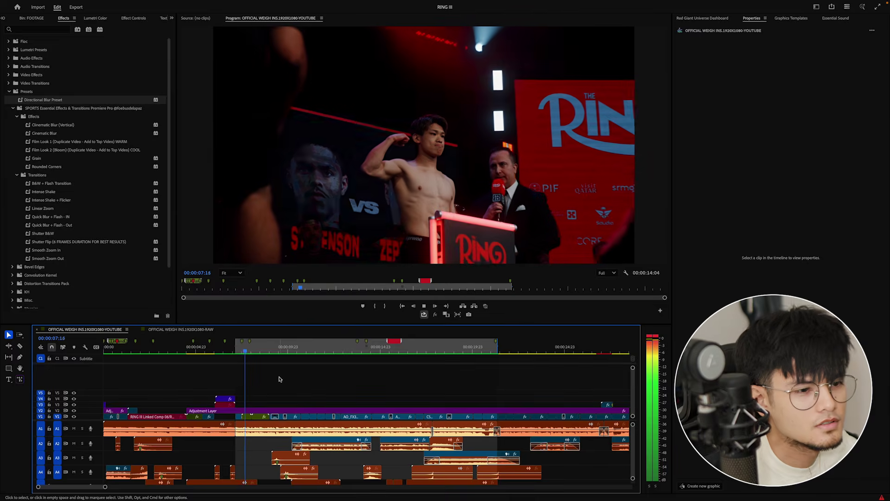
pyautogui.press('space')
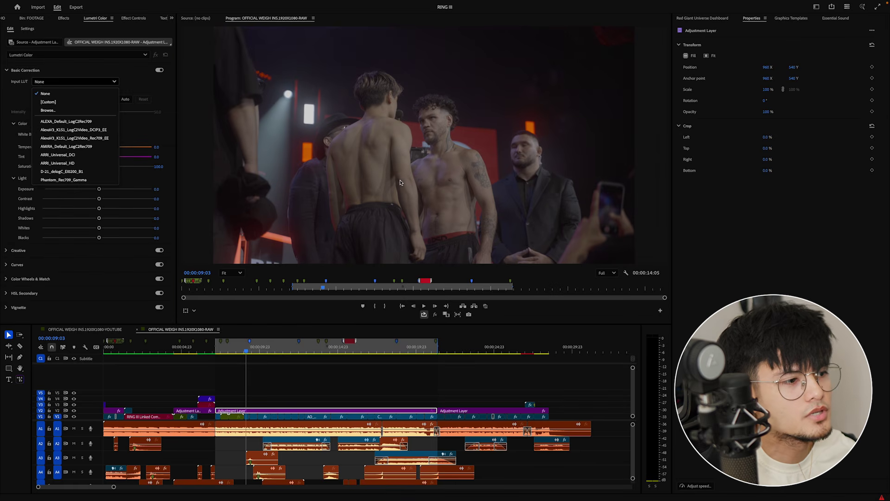
# Step: Apply the Sony S-Log3 to REC709 input LUT and the BLACK MAMBA.cube creative look to the adjustment layer
pyautogui.click(67, 112)
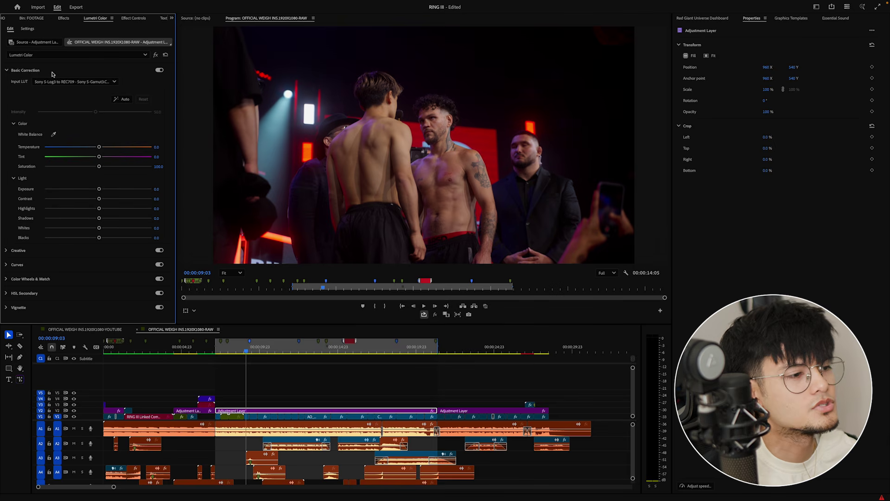
pyautogui.click(10, 250)
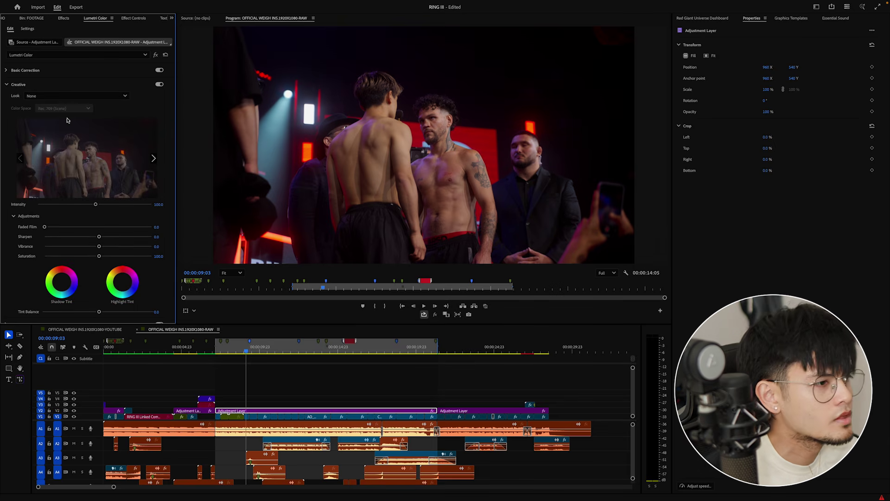
pyautogui.click(41, 96)
pyautogui.click(19, 84)
pyautogui.click(17, 85)
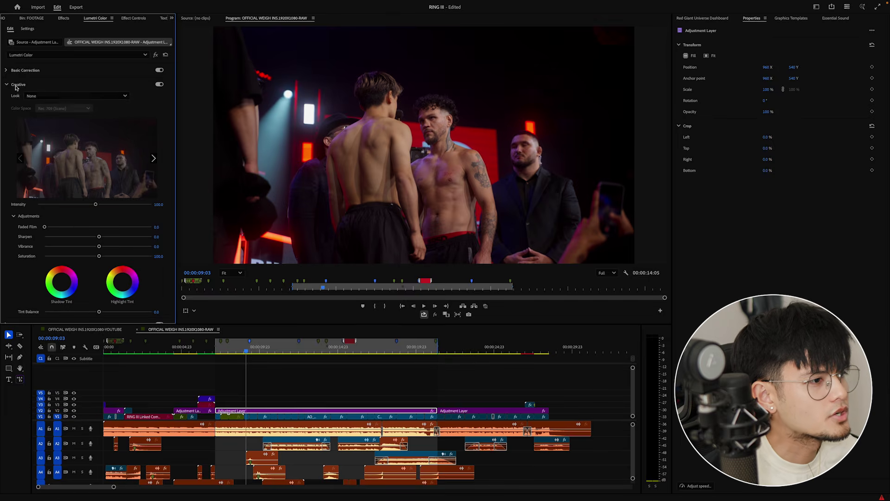
pyautogui.click(52, 96)
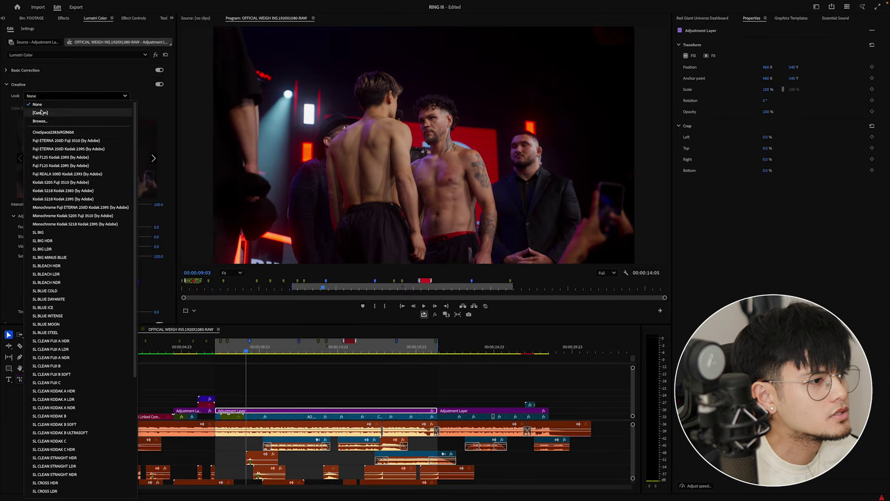
pyautogui.click(41, 123)
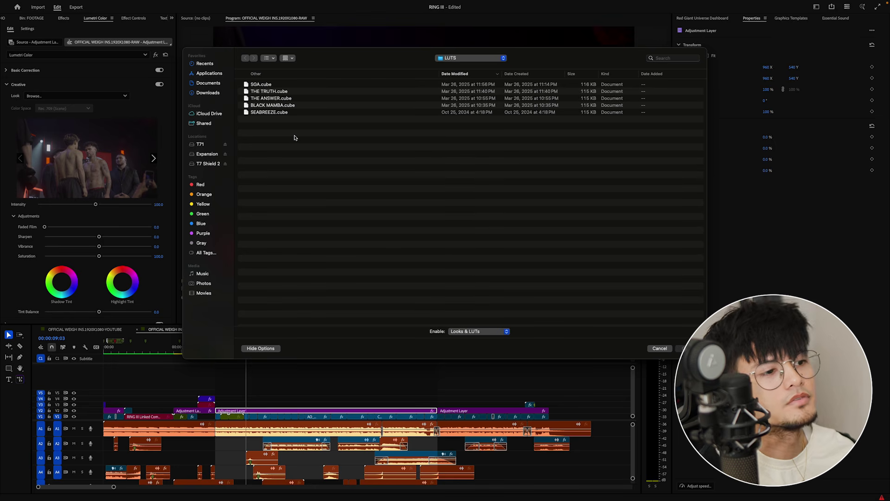
pyautogui.click(274, 105)
pyautogui.press('Return')
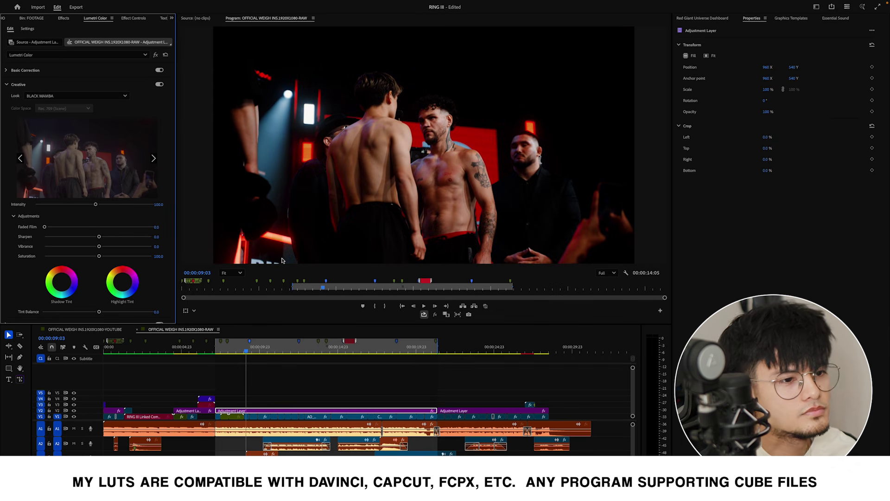
# Step: Play the section under the adjustment layer from its start to review the BLACK MAMBA look
pyautogui.click(222, 353)
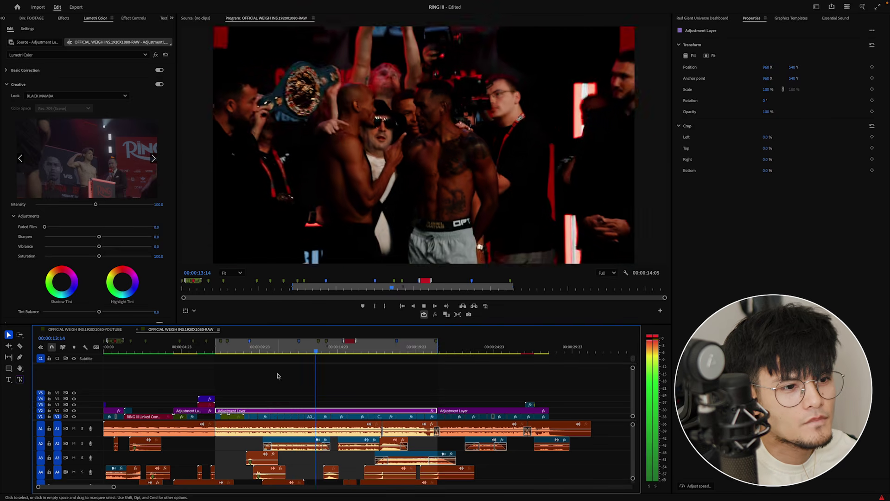
pyautogui.press('space')
pyautogui.moveTo(225, 354); pyautogui.dragTo(248, 355)
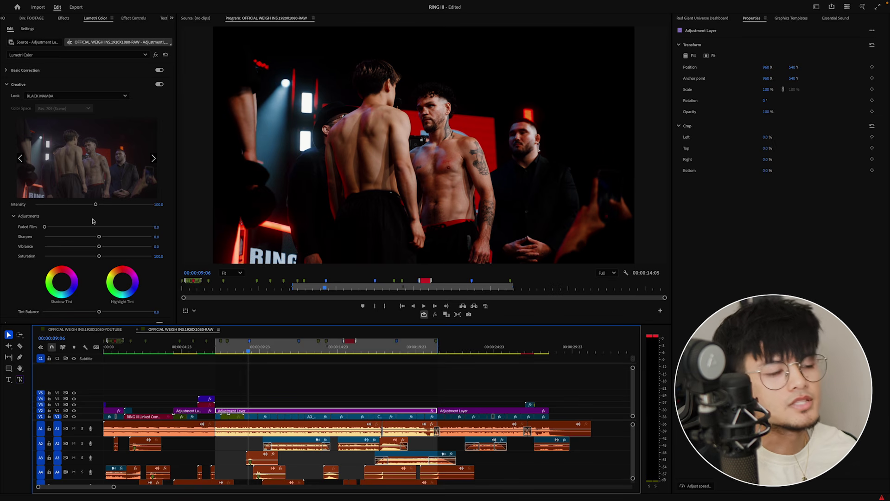
# Step: Try the BLACK MAMBA look at an intensity of 42 on the adjustment layer
pyautogui.click(158, 204)
pyautogui.write('42')
pyautogui.press('Return')
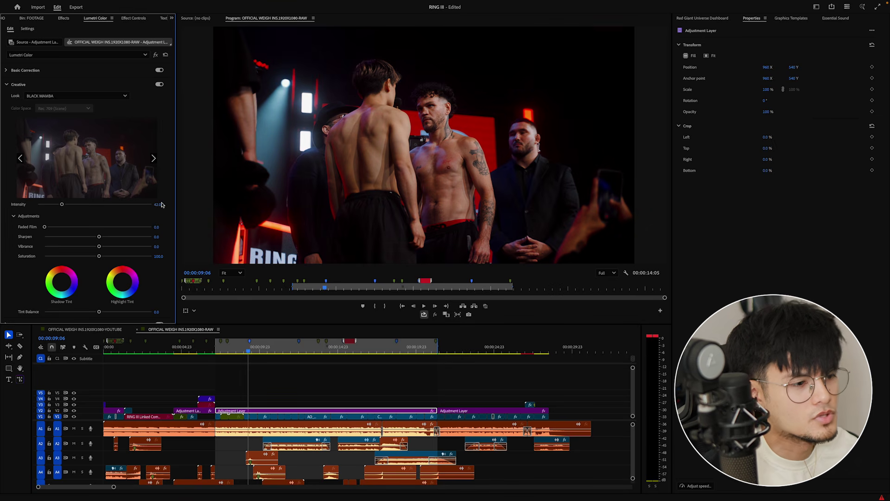
# Step: Set the intensity of the adjustment layer's BLACK MAMBA look to 70
pyautogui.click(159, 204)
pyautogui.write('70')
pyautogui.press('Return')
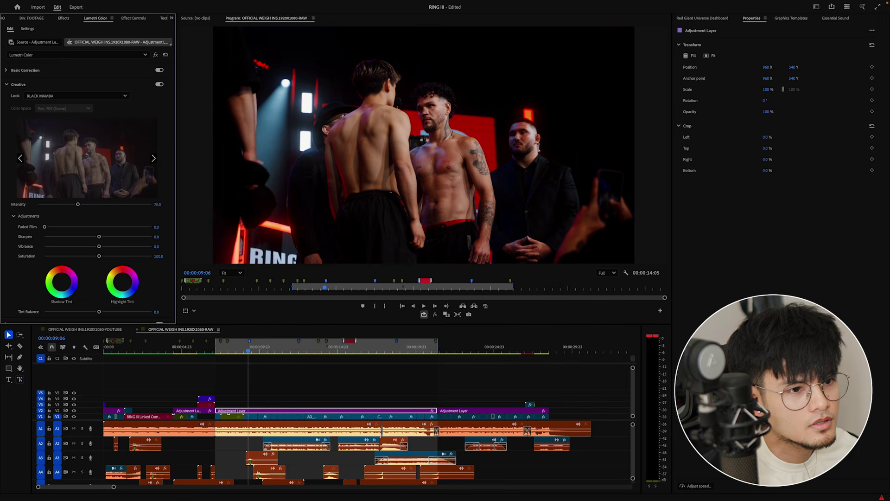
# Step: Shape the adjustment layer's RGB curve into a gentle three-point S-curve with darker shadows and brighter highlights, comparing it on and off
pyautogui.moveTo(253, 351); pyautogui.dragTo(276, 352)
pyautogui.click(19, 83)
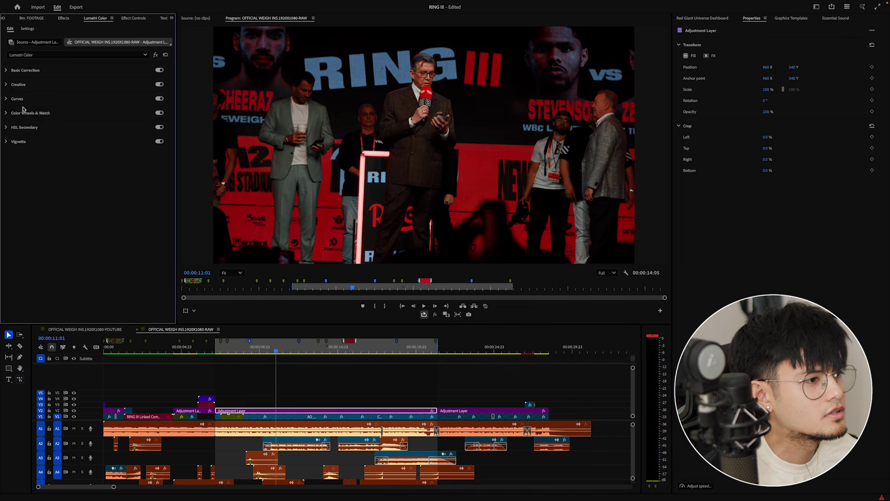
pyautogui.click(21, 99)
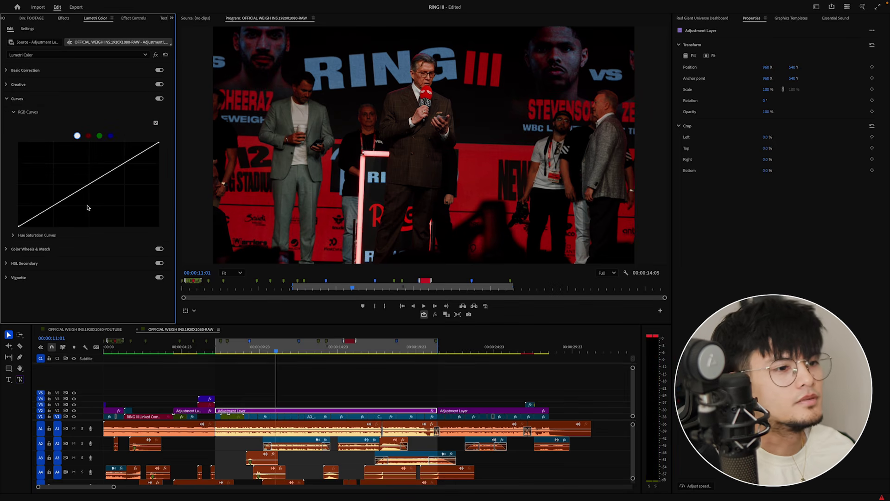
pyautogui.click(51, 206)
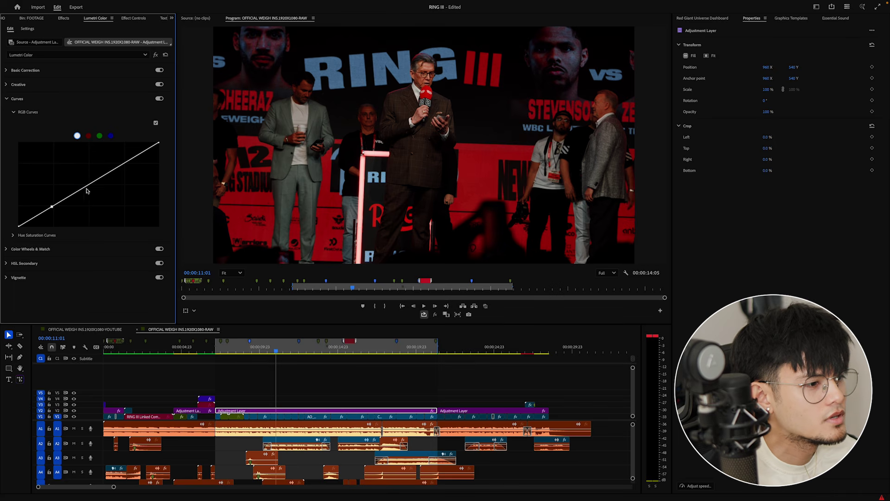
pyautogui.click(89, 184)
pyautogui.click(125, 164)
pyautogui.moveTo(53, 207); pyautogui.dragTo(55, 210)
pyautogui.moveTo(89, 185); pyautogui.dragTo(124, 159)
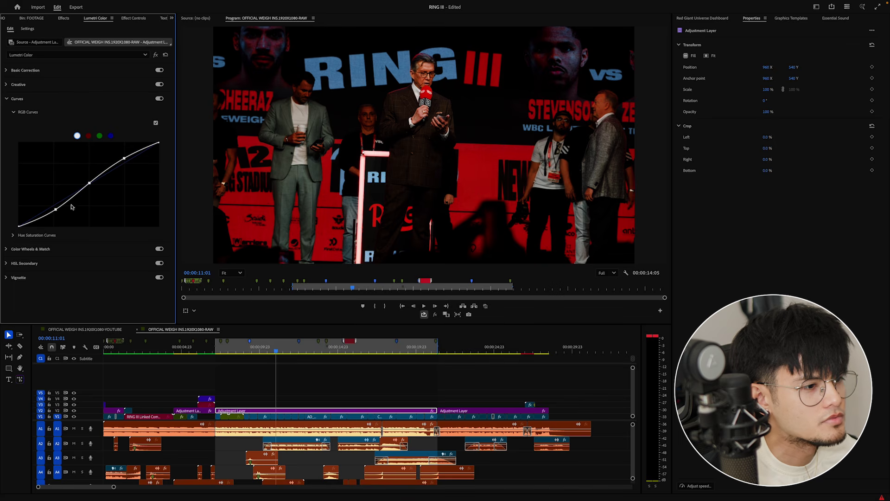
pyautogui.click(156, 123)
pyautogui.click(156, 123)
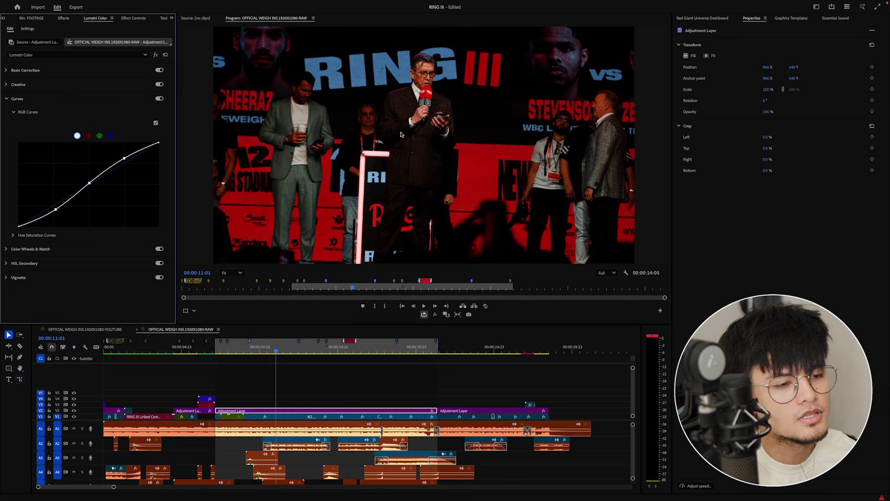
# Step: Correct clip AO_FX30_1663.MP4 by raising Shadows to about 16 and Whites to 17.8 and lowering Blacks to -1.0
pyautogui.click(19, 85)
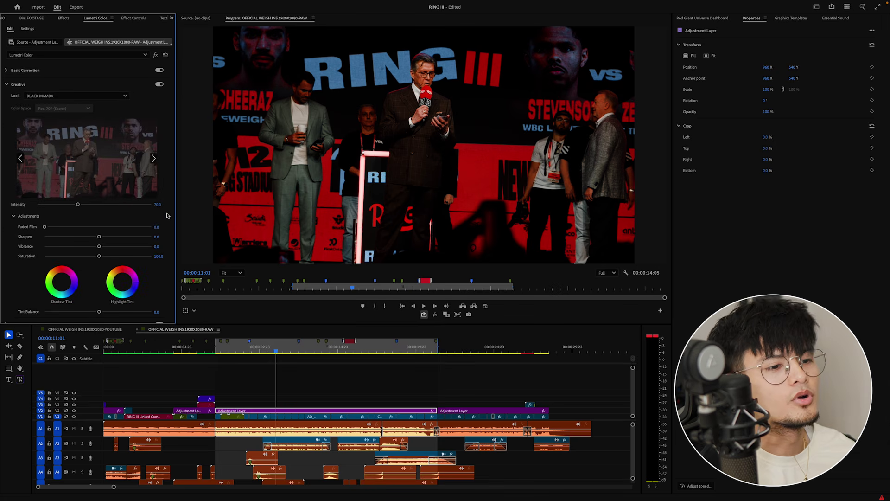
pyautogui.click(239, 361)
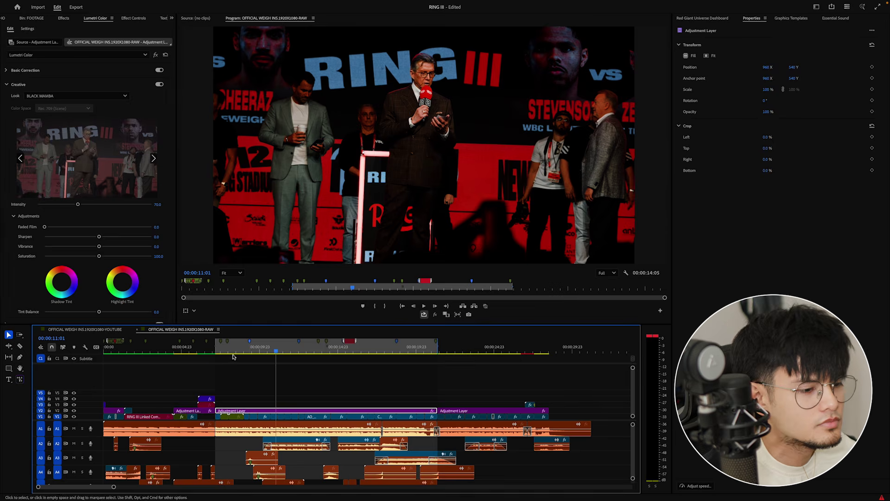
pyautogui.hotkey('shift', 'm')
pyautogui.hotkey('shift', 'm')
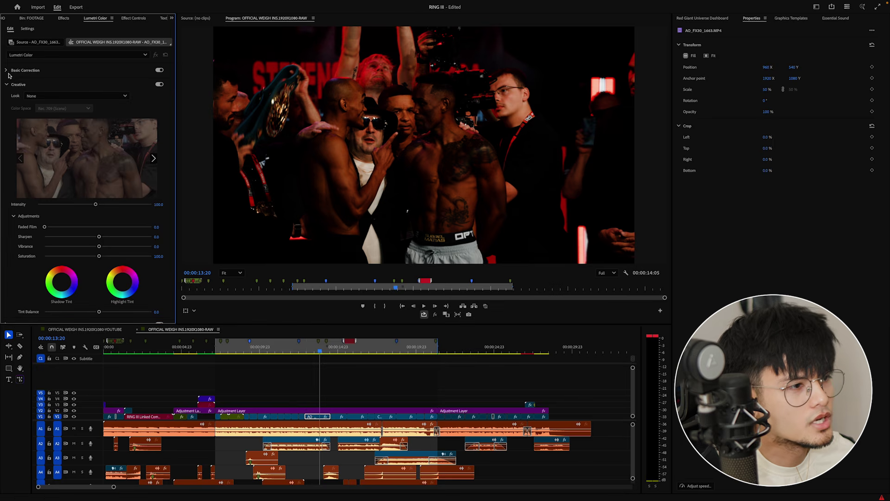
pyautogui.click(9, 71)
pyautogui.moveTo(99, 218); pyautogui.dragTo(97, 238)
pyautogui.click(313, 353)
pyautogui.moveTo(313, 353); pyautogui.dragTo(318, 353)
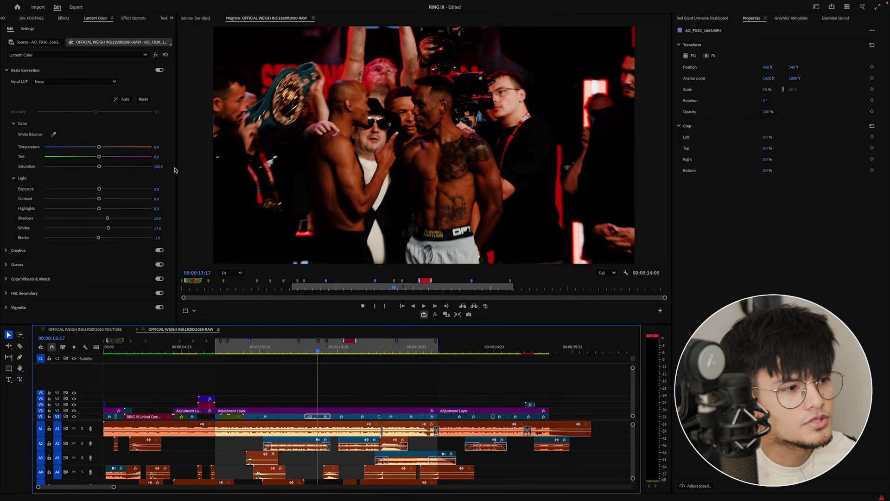
# Step: Compare clip AO_FX30_1663.MP4 with and without its basic correction
pyautogui.click(159, 70)
pyautogui.click(159, 70)
pyautogui.click(159, 70)
pyautogui.click(159, 70)
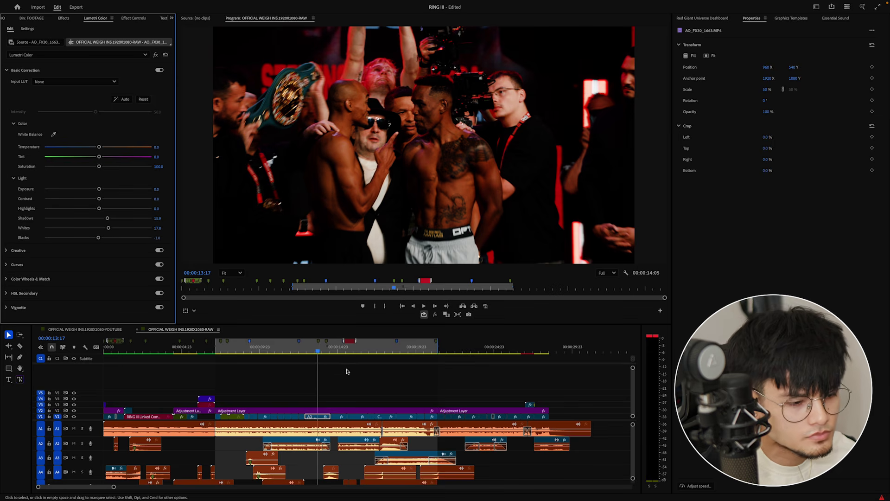
# Step: Turn clip C5758.MP4 black and white with Saturation 0, Exposure 0.7, Shadows 7.4, Whites 14.6 and slightly lowered Blacks
pyautogui.moveTo(317, 351); pyautogui.dragTo(268, 378)
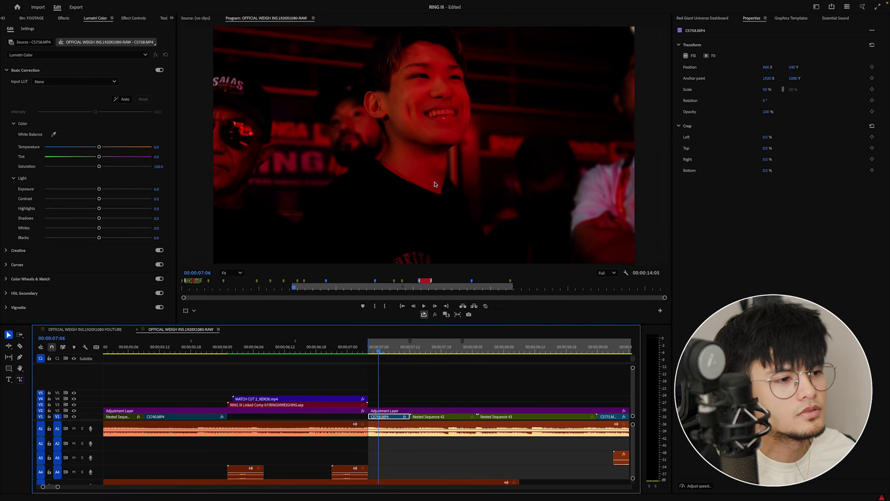
pyautogui.click(143, 206)
pyautogui.moveTo(99, 166); pyautogui.dragTo(30, 166)
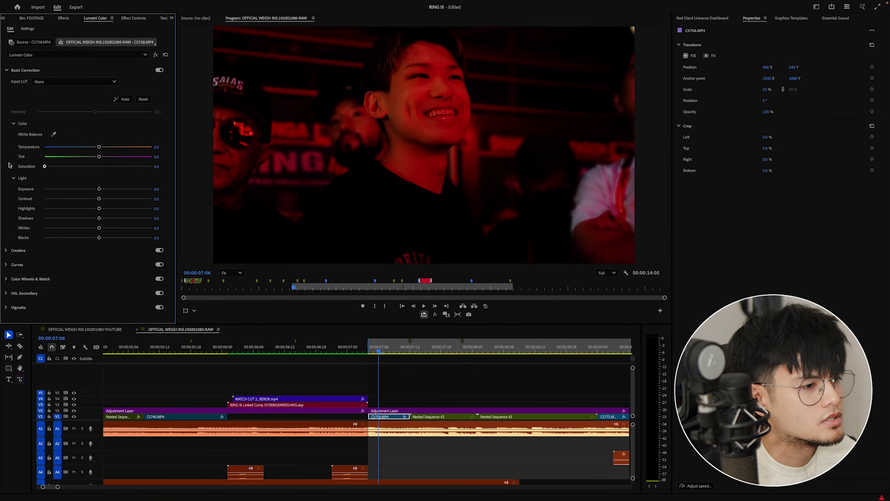
pyautogui.moveTo(99, 188); pyautogui.dragTo(102, 218)
pyautogui.moveTo(99, 228); pyautogui.dragTo(96, 237)
pyautogui.moveTo(379, 350); pyautogui.dragTo(373, 351)
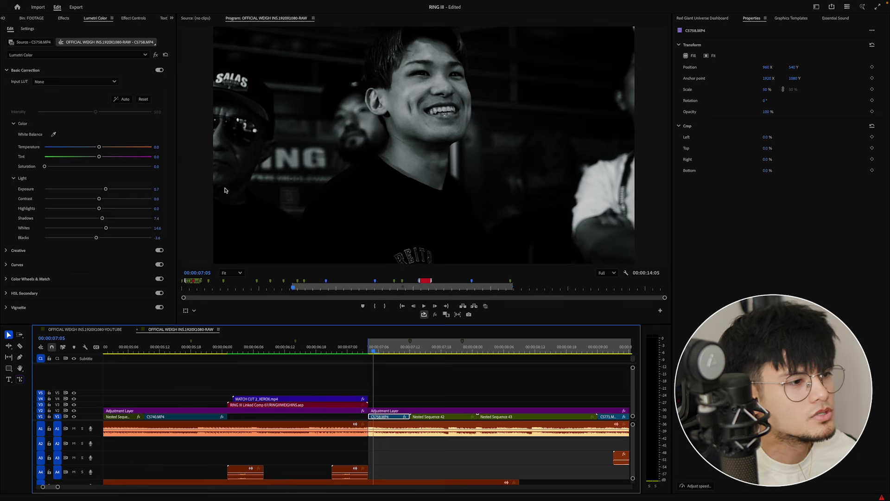
# Step: Apply the Grain preset to clip C5758.MP4 and show the clip's effect settings
pyautogui.hotkey('shift', '7')
pyautogui.click(39, 158)
pyautogui.moveTo(42, 161); pyautogui.dragTo(401, 417)
pyautogui.click(414, 385)
pyautogui.click(388, 417)
pyautogui.hotkey('shift', '5')
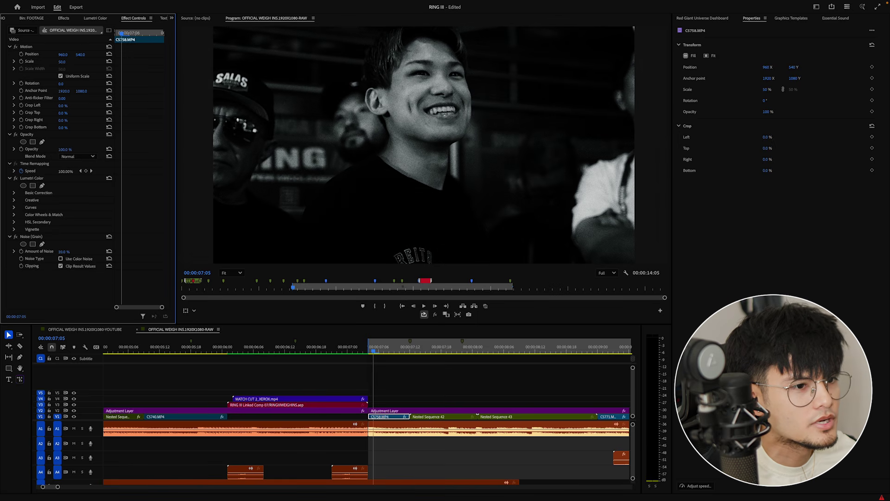
# Step: Play the black-and-white clip C5758.MP4 into the following shot to review its grain
pyautogui.click(410, 363)
pyautogui.press('space')
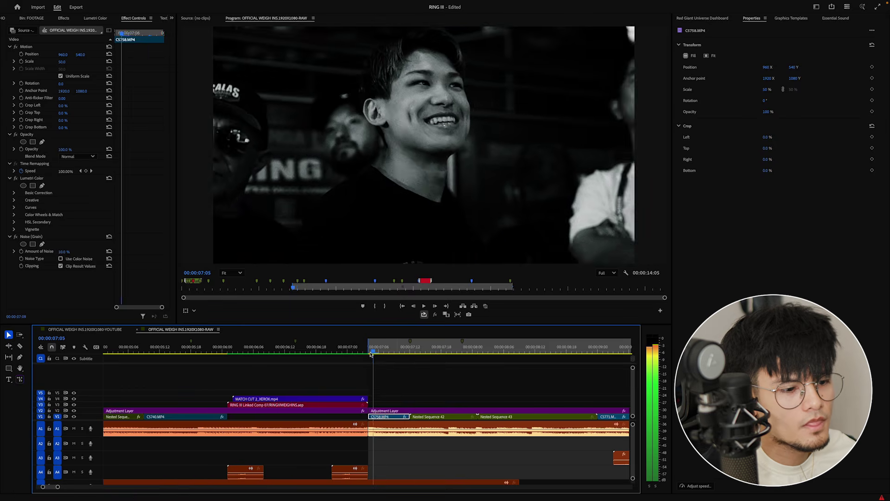
pyautogui.moveTo(371, 353)
pyautogui.mouseDown()
pyautogui.moveTo(412, 358)
pyautogui.moveTo(380, 358)
pyautogui.mouseUp()
pyautogui.press('space')
pyautogui.press('space')
# Step: Apply the Quick Blur + Flash - Out preset to clip C5758.MP4, with the playhead near the clip's end at 00:00:07:11
pyautogui.scroll(-3, 417, 376)
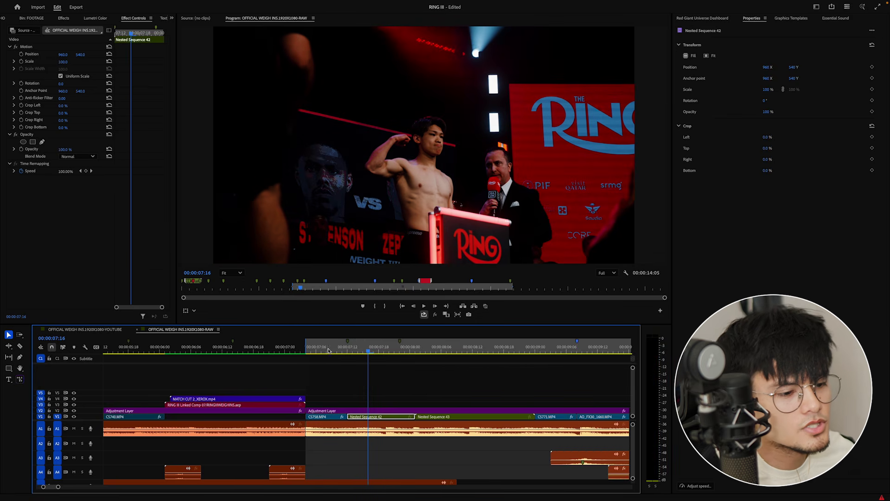
pyautogui.click(342, 356)
pyautogui.press('Left')
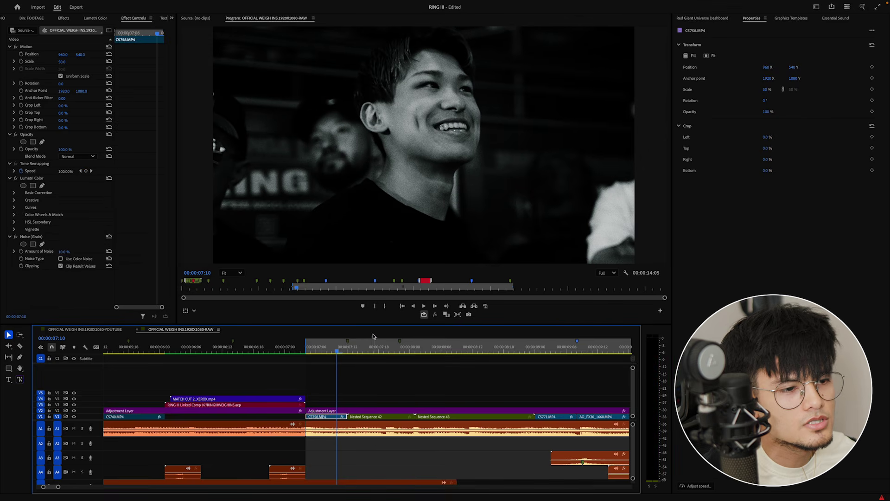
pyautogui.moveTo(337, 355)
pyautogui.mouseDown()
pyautogui.moveTo(354, 355)
pyautogui.moveTo(337, 355)
pyautogui.mouseUp()
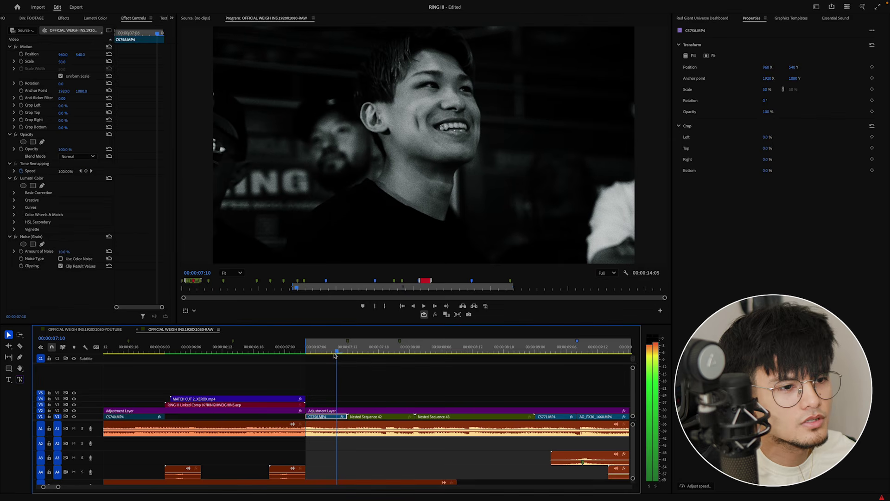
pyautogui.hotkey('shift', '7')
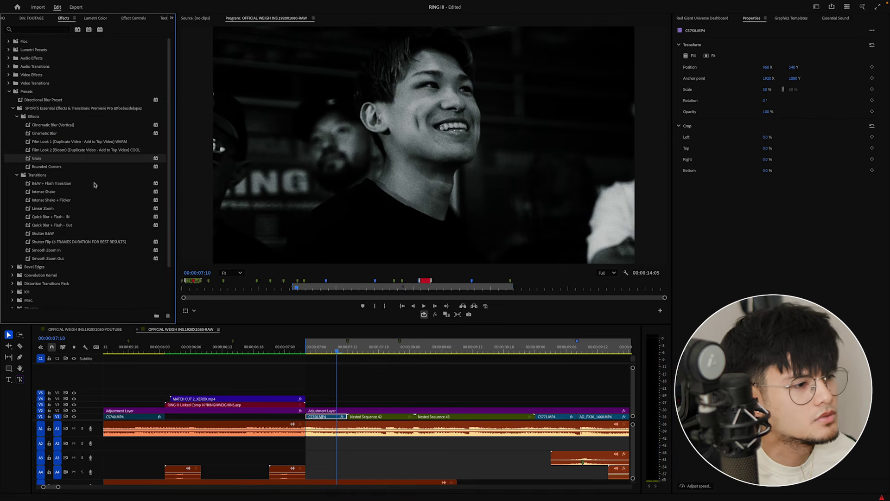
pyautogui.click(56, 217)
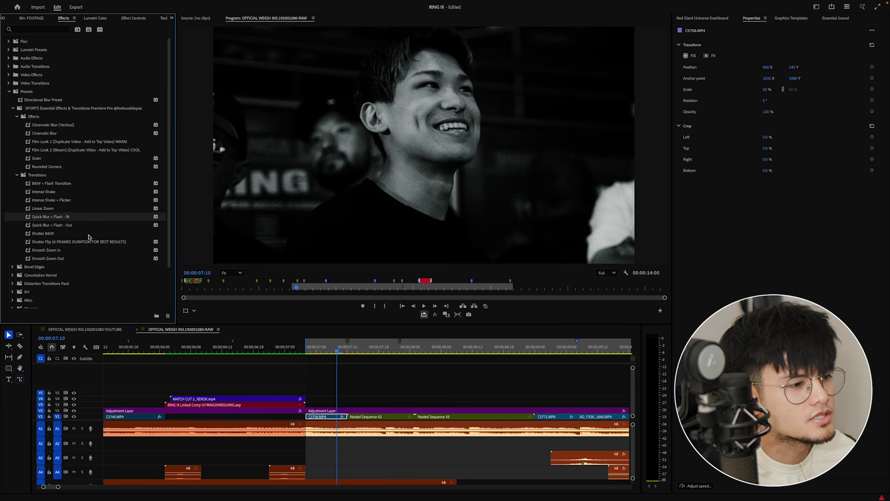
pyautogui.click(343, 355)
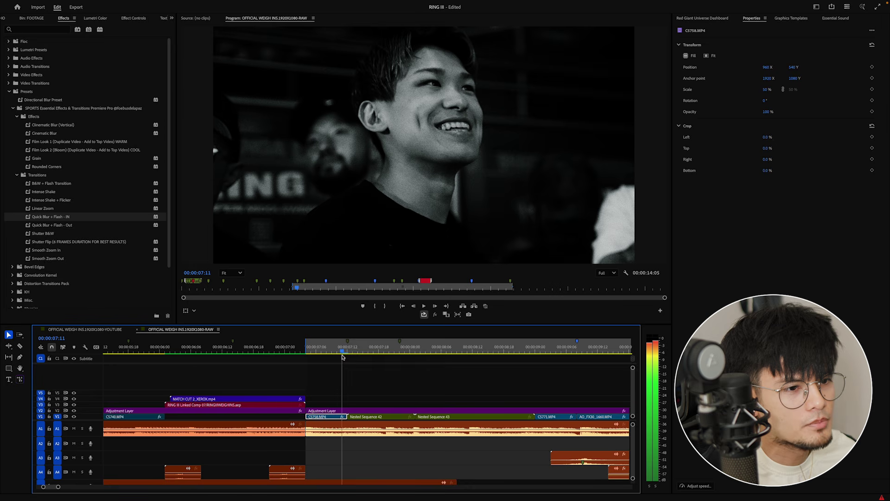
pyautogui.click(61, 226)
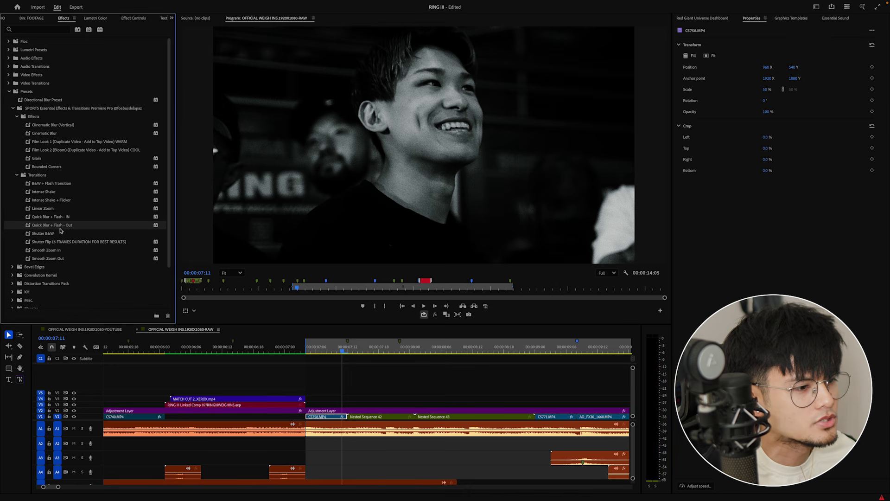
pyautogui.moveTo(341, 417); pyautogui.dragTo(341, 416)
# Step: Play clip C5758.MP4 into the next shot repeatedly to review the blur and flash at its end
pyautogui.moveTo(342, 355); pyautogui.dragTo(306, 355)
pyautogui.press('space')
pyautogui.press('space')
pyautogui.click(321, 352)
pyautogui.press('space')
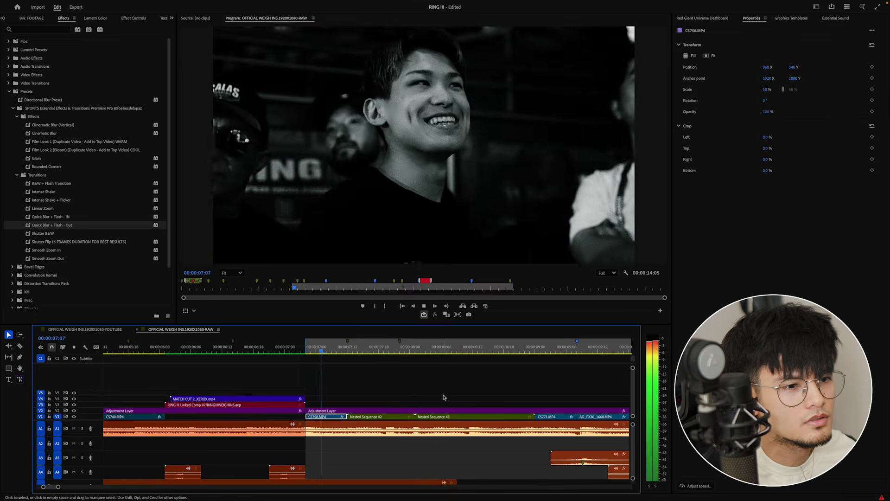
pyautogui.press('space')
pyautogui.click(345, 376)
pyautogui.click(310, 351)
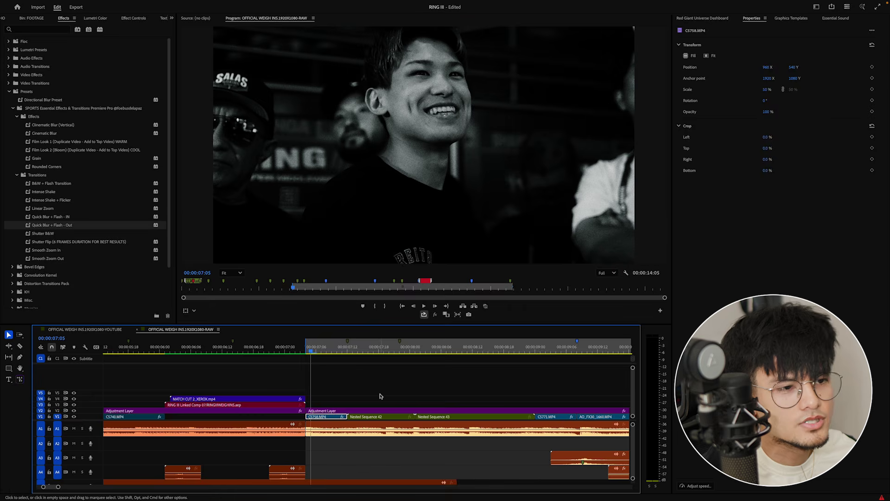
pyautogui.press('space')
pyautogui.press('space')
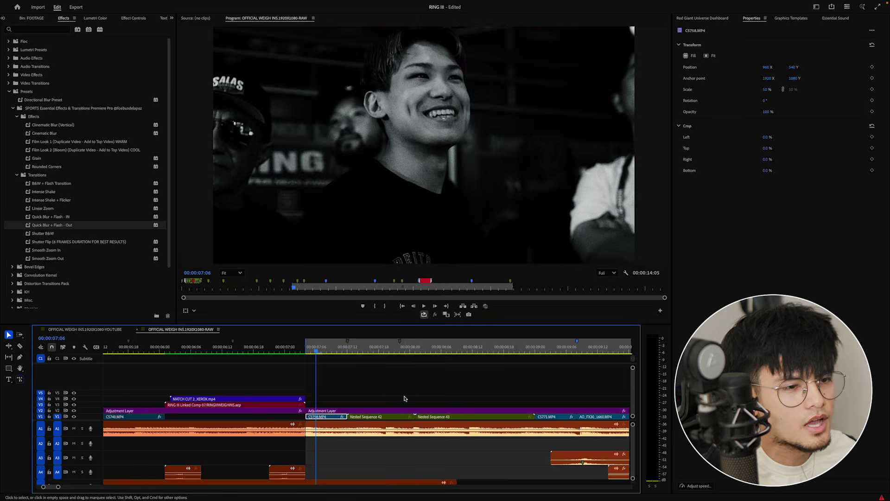
pyautogui.press('space')
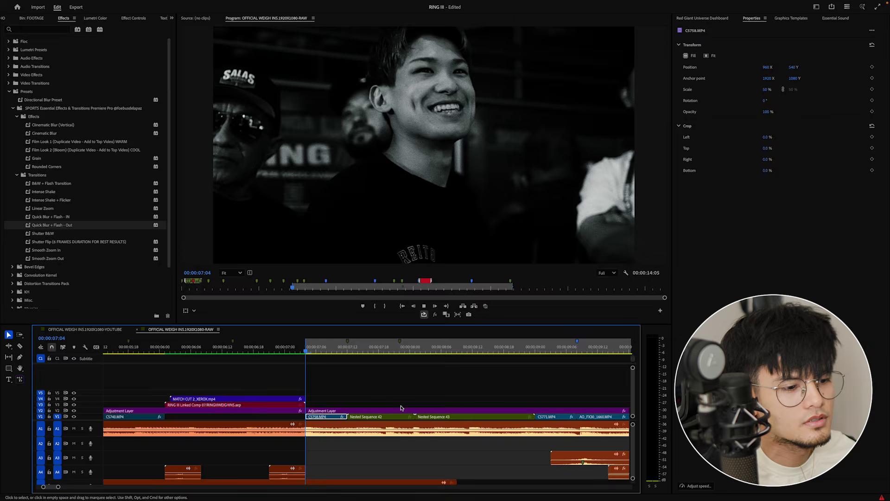
pyautogui.press('space')
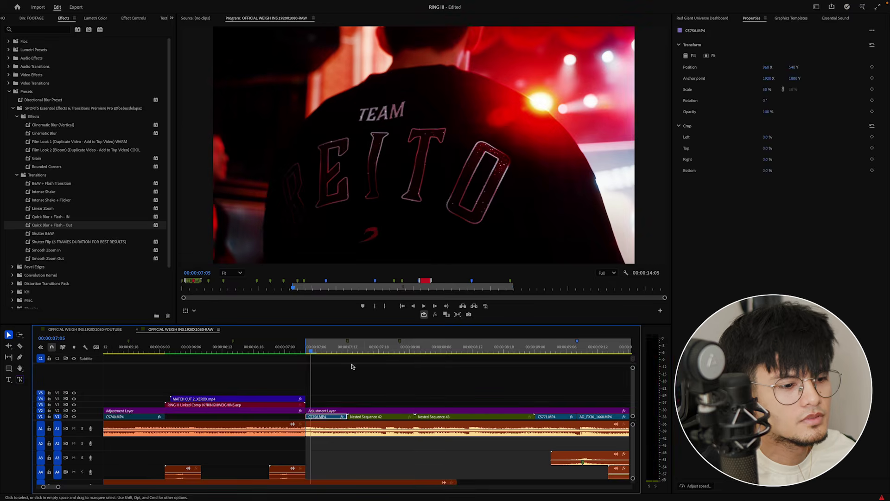
pyautogui.click(357, 352)
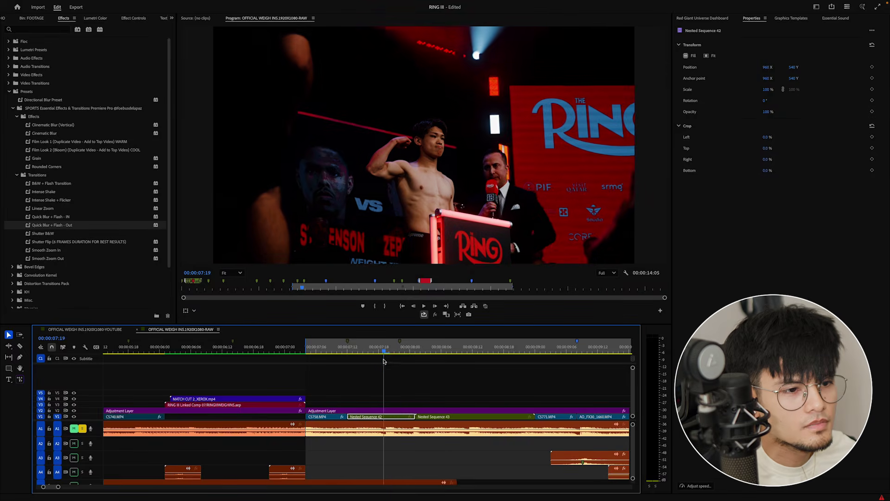
pyautogui.press('space')
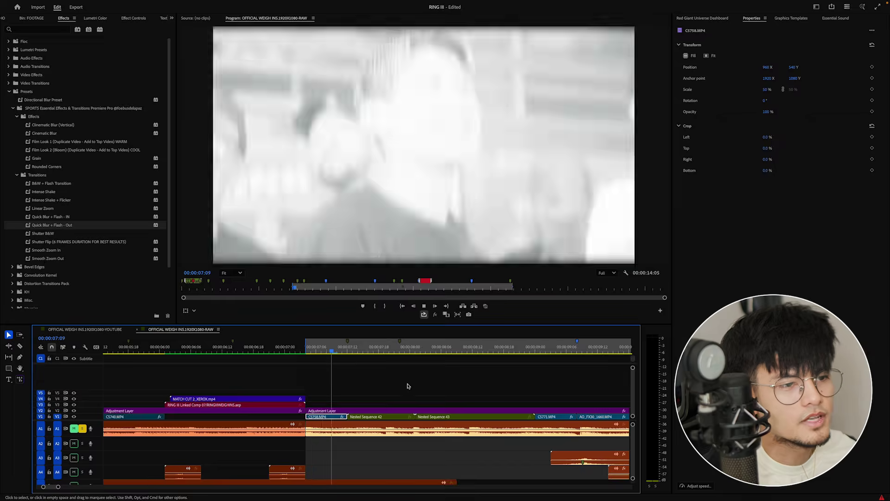
# Step: Apply the Linear Zoom preset to Nested Sequence 42, directly after clip C5758.MP4
pyautogui.moveTo(325, 350); pyautogui.dragTo(346, 353)
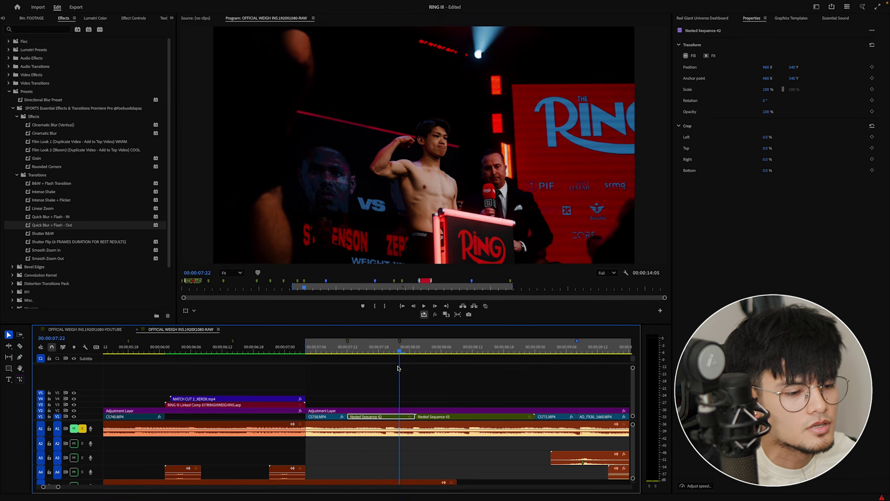
pyautogui.click(42, 209)
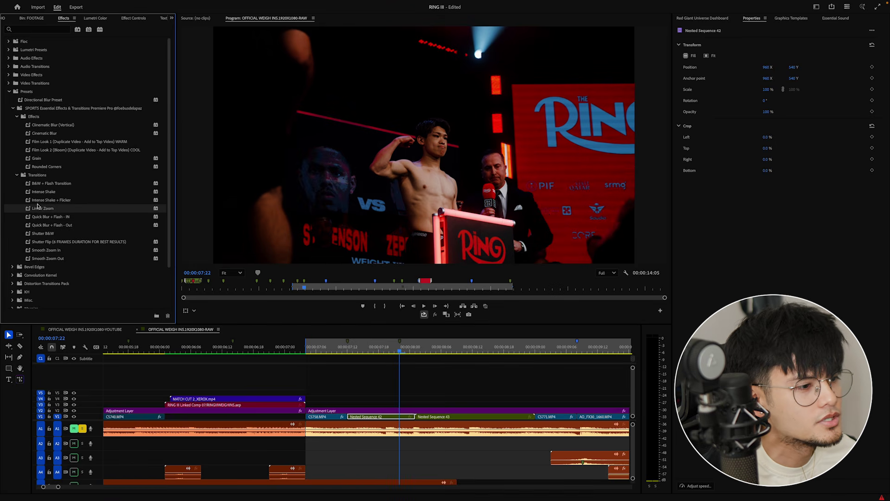
pyautogui.click(368, 415)
# Step: Play from the start of clip C5758.MP4 through Nested Sequence 42 several times to review the flash and linear zoom together
pyautogui.moveTo(345, 352); pyautogui.dragTo(333, 364)
pyautogui.press('space')
pyautogui.press('space')
pyautogui.press('Up')
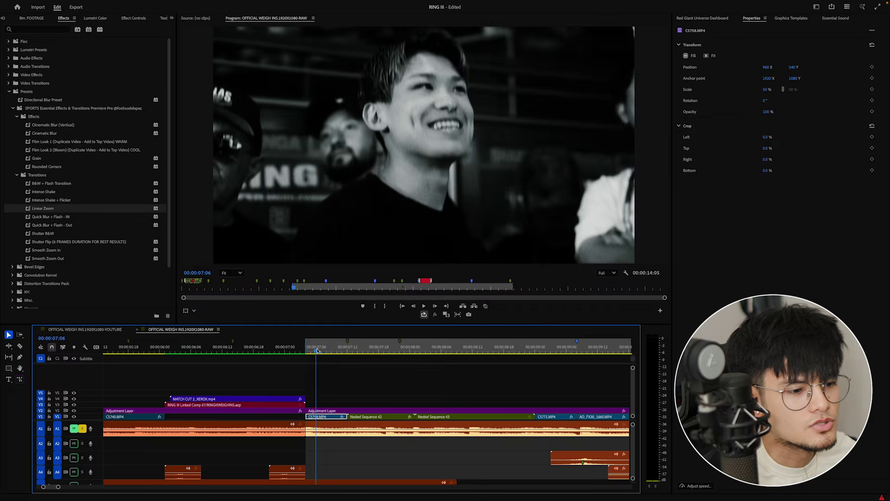
pyautogui.press('space')
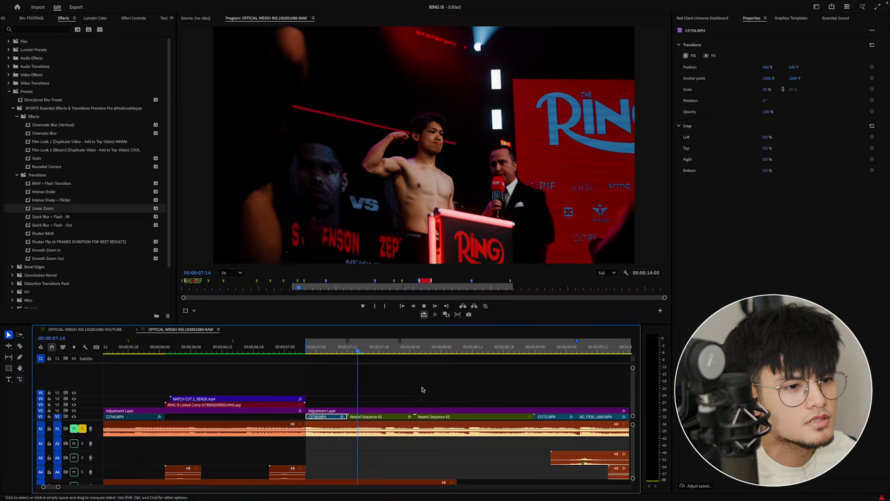
pyautogui.press('space')
pyautogui.press('Up')
pyautogui.press('space')
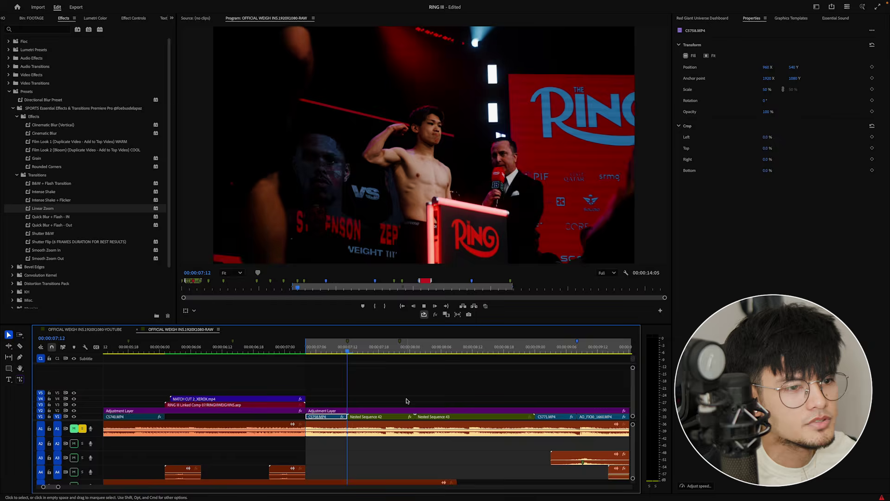
pyautogui.press('space')
pyautogui.press('Up')
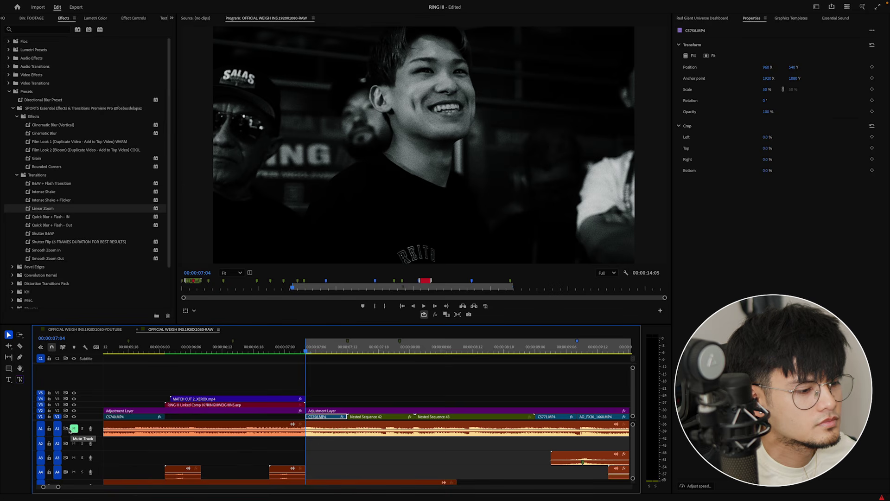
pyautogui.press('space')
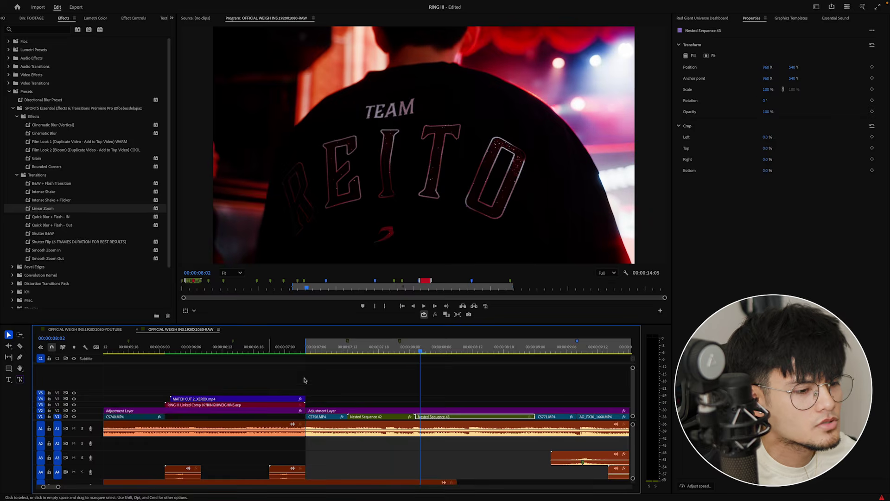
# Step: Turn off the Linear Zoom effect on Nested Sequence 42 and replay the cut from clip C5758.MP4 for comparison
pyautogui.click(370, 352)
pyautogui.hotkey('shift', '5')
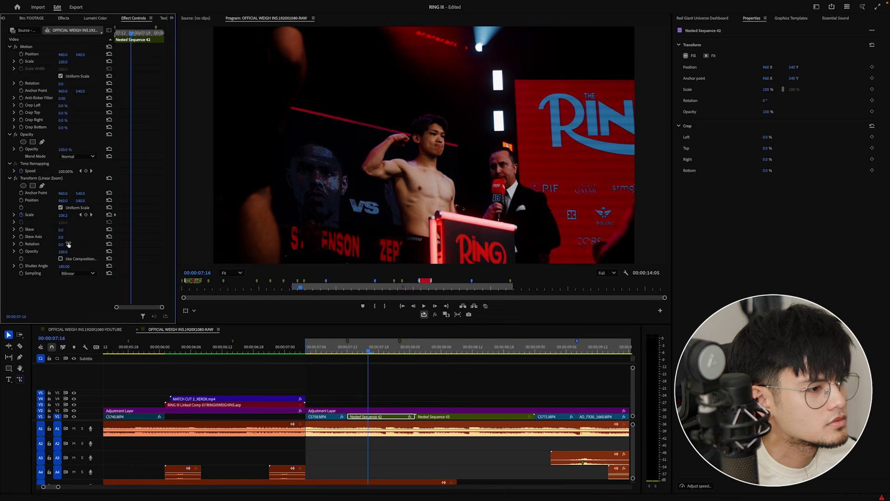
pyautogui.click(15, 178)
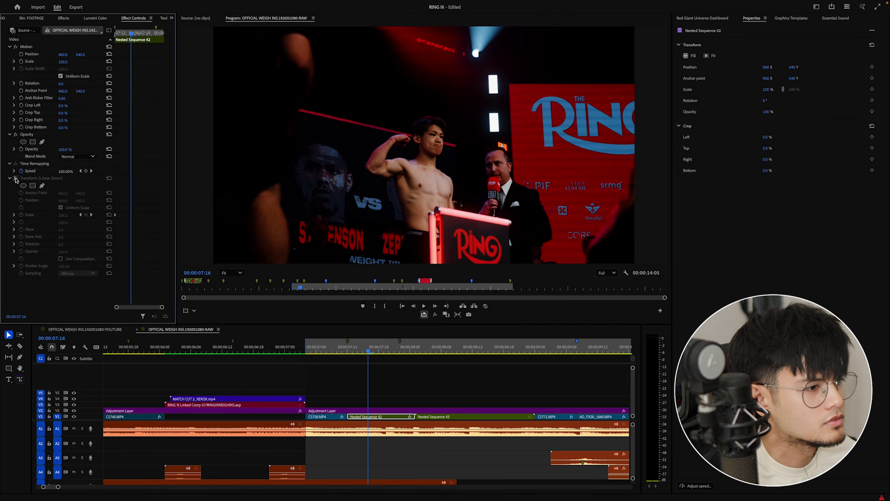
pyautogui.press('Up')
pyautogui.press('space')
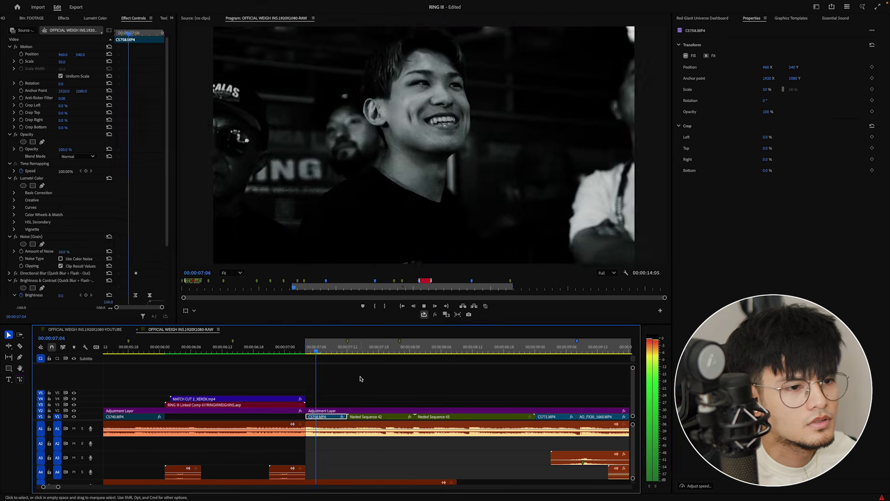
pyautogui.press('space')
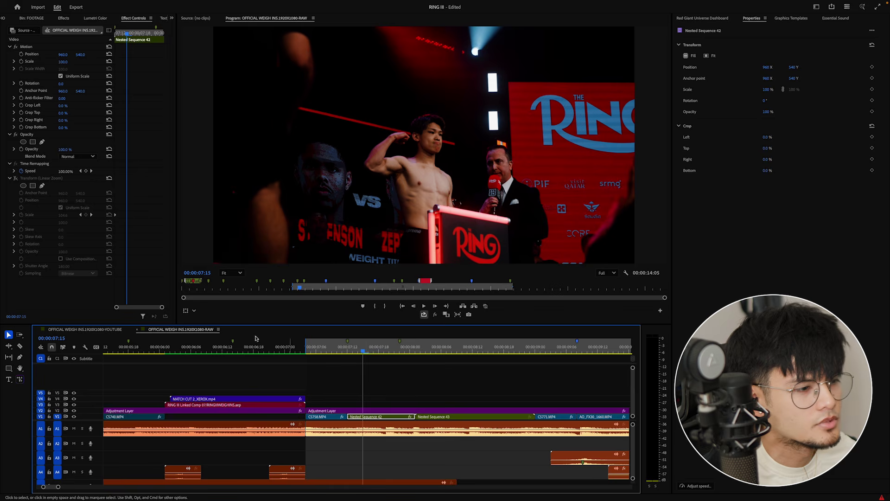
pyautogui.press('Up')
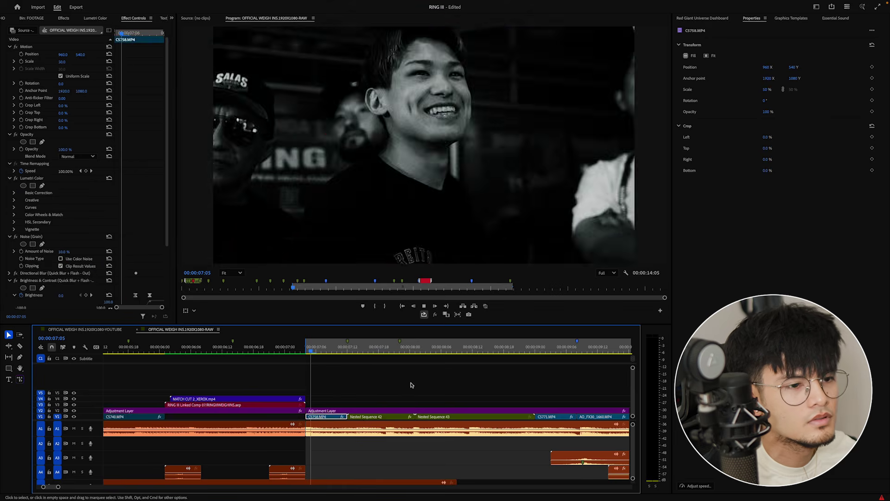
pyautogui.press('space')
pyautogui.press('Up')
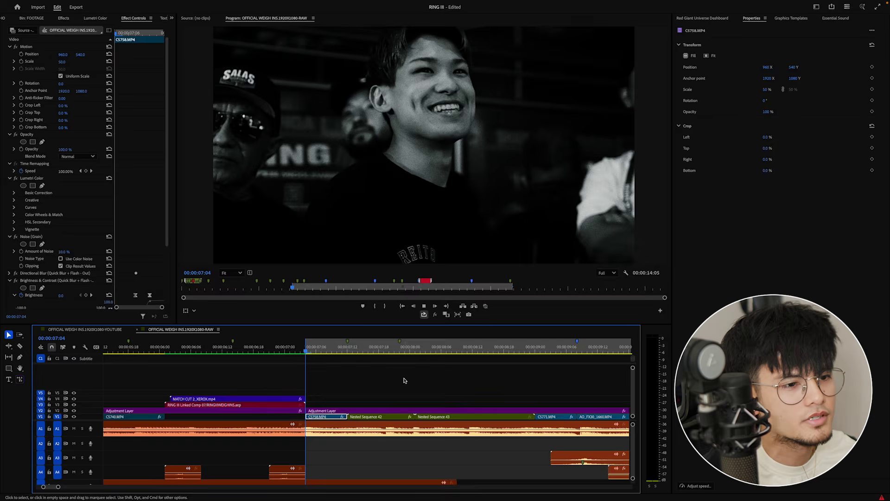
# Step: Brighten Nested Sequence 43 in Lumetri Color's basic correction with Shadows 22.3, Whites 24.9 and Blacks -1.8
pyautogui.press('-')
pyautogui.press('space')
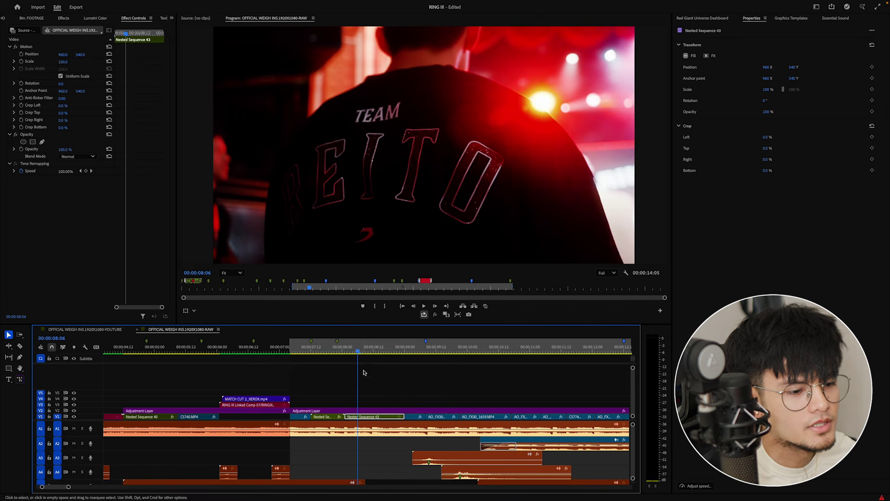
pyautogui.hotkey('shift', '6')
pyautogui.moveTo(99, 228); pyautogui.dragTo(108, 218)
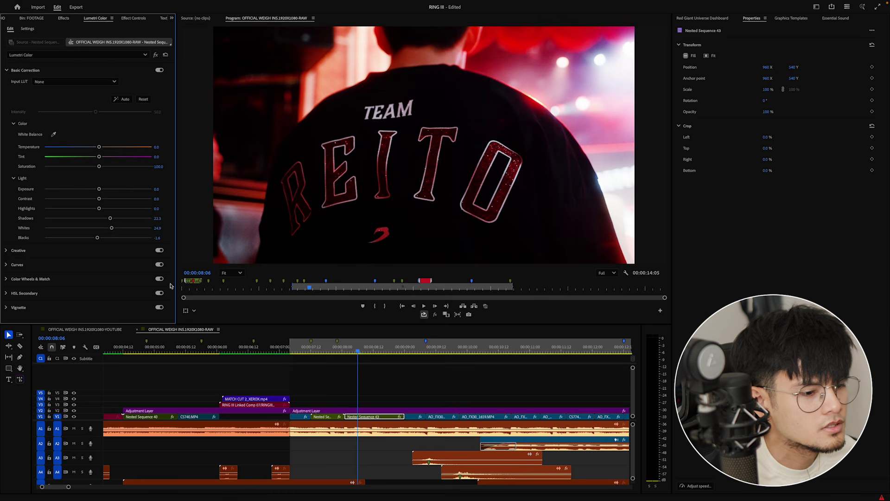
# Step: Apply the Quick Blur + Flash - Out preset to Nested Sequence 42 and play the section through into Nested Sequence 43
pyautogui.hotkey('shift', '7')
pyautogui.moveTo(330, 352); pyautogui.dragTo(334, 352)
pyautogui.moveTo(61, 226); pyautogui.dragTo(329, 415)
pyautogui.click(287, 351)
pyautogui.press('space')
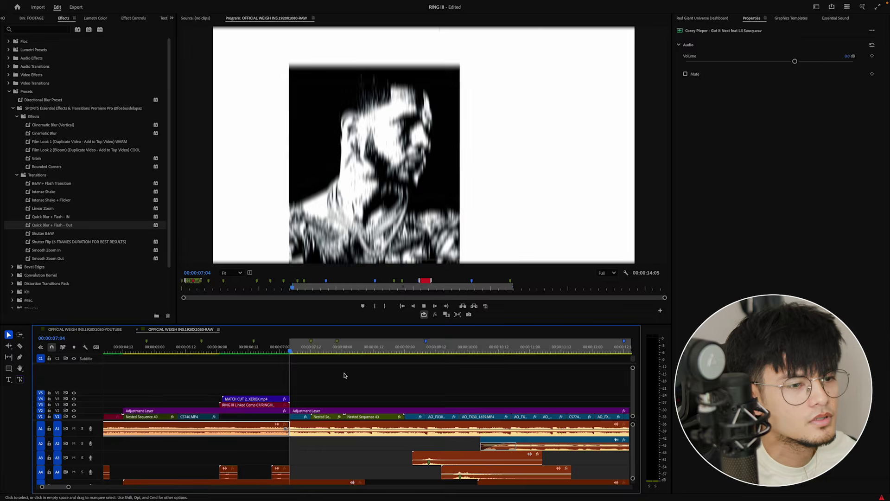
pyautogui.press('space')
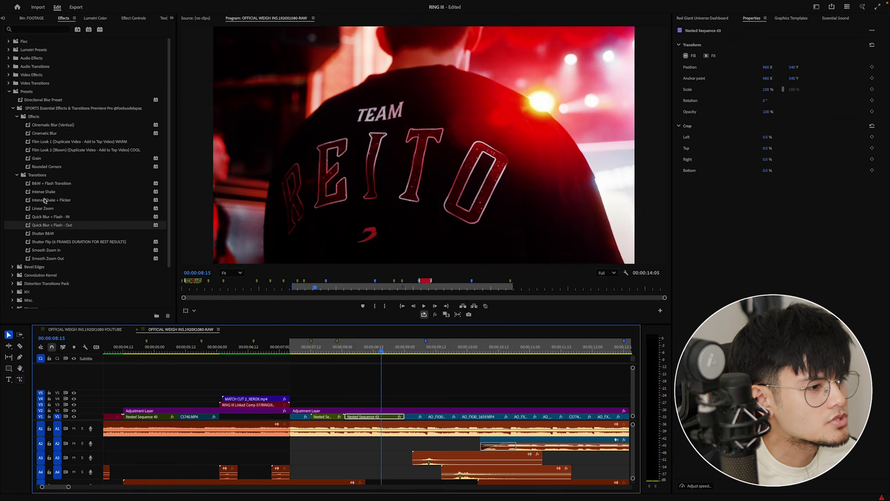
# Step: Apply the Linear Zoom preset to Nested Sequence 43 and play the section from an earlier cut
pyautogui.moveTo(44, 209); pyautogui.dragTo(374, 417)
pyautogui.click(367, 379)
pyautogui.press('Up')
pyautogui.press('Up')
pyautogui.press('Up')
pyautogui.press('space')
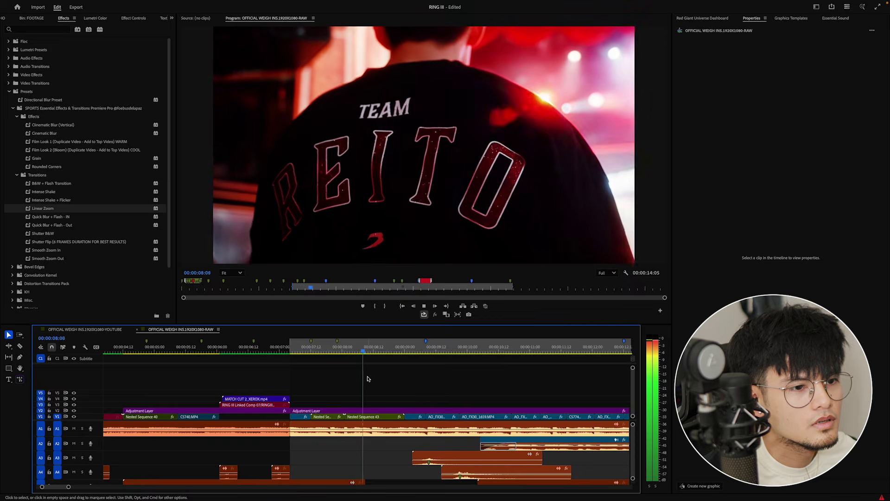
# Step: Replay the cut from Nested Sequence 42 into Nested Sequence 43 to review the flash and zoom transition
pyautogui.click(350, 351)
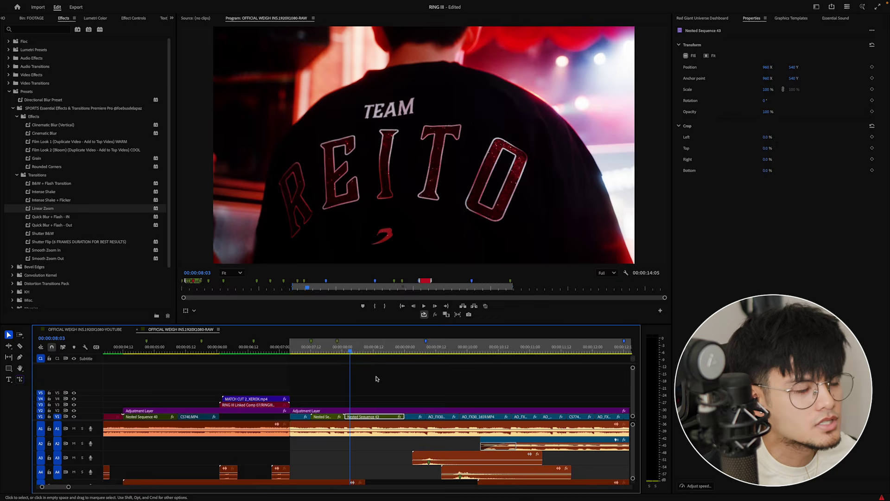
pyautogui.moveTo(350, 352)
pyautogui.mouseDown()
pyautogui.moveTo(374, 354)
pyautogui.moveTo(338, 357)
pyautogui.mouseUp()
pyautogui.press('space')
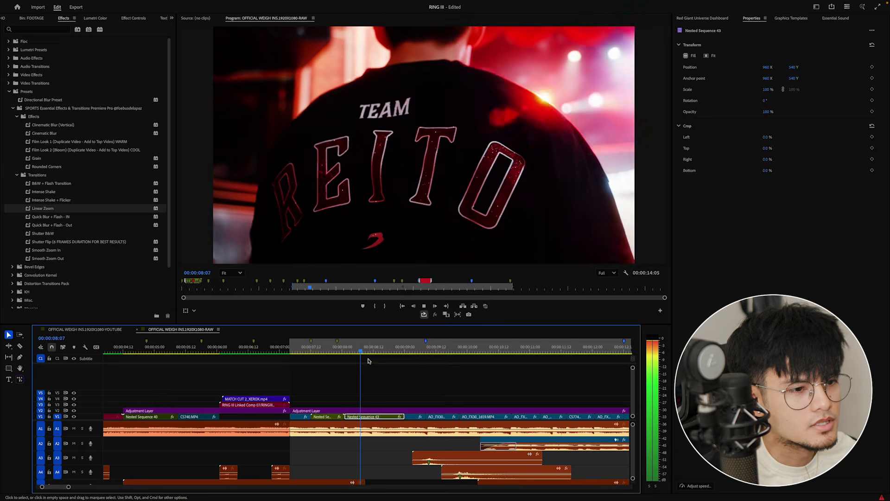
pyautogui.click(335, 350)
pyautogui.press('space')
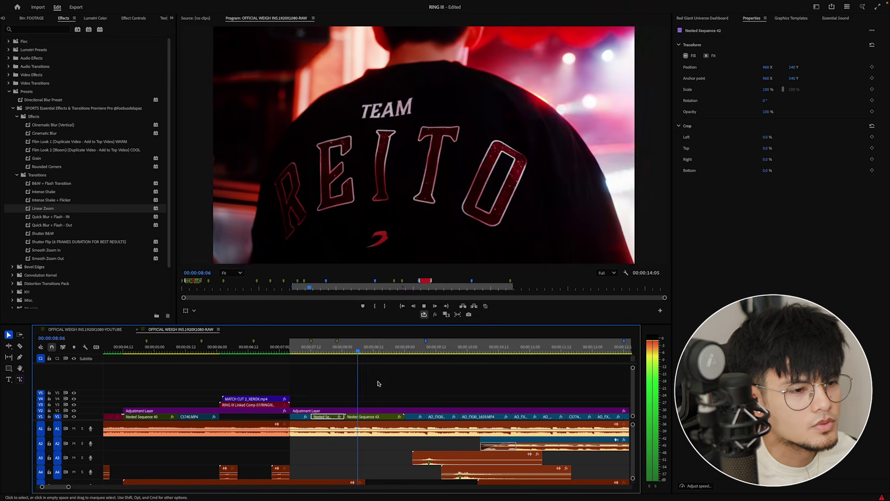
# Step: Apply the B&W + Flash Transition preset to Nested Sequence 43 and play the section from before its start
pyautogui.press('space')
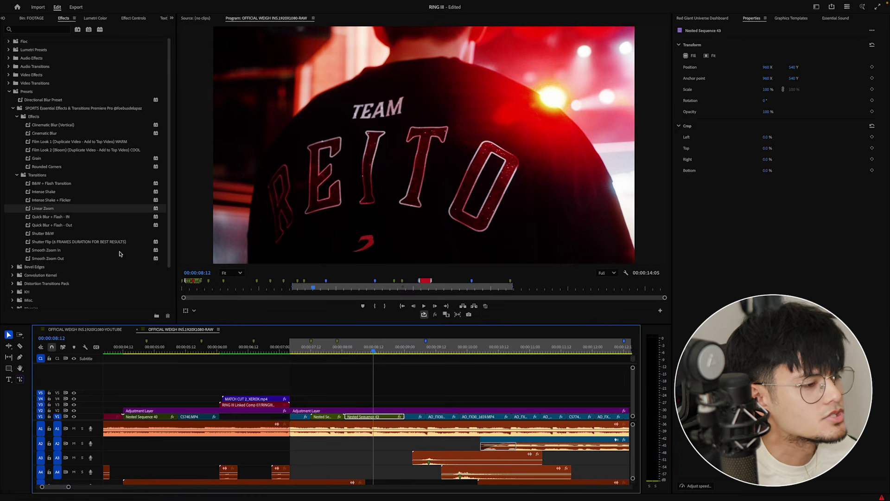
pyautogui.click(41, 185)
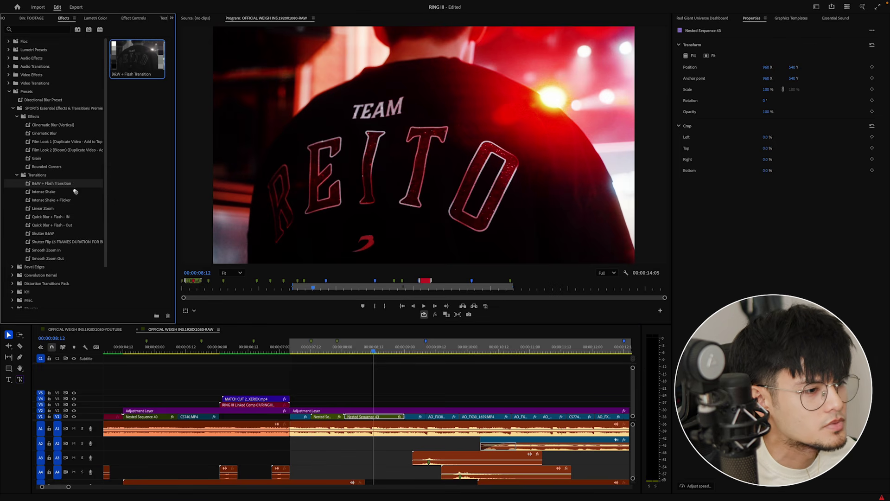
pyautogui.moveTo(379, 417); pyautogui.dragTo(379, 415)
pyautogui.click(372, 382)
pyautogui.click(334, 350)
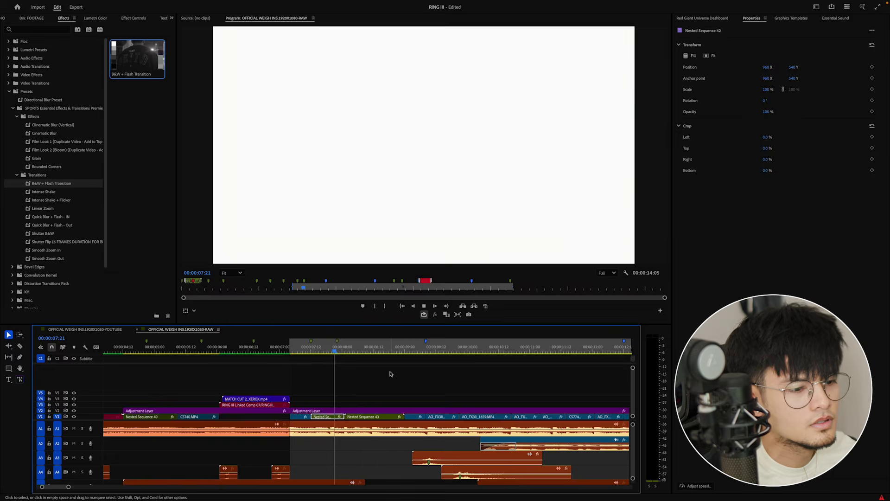
pyautogui.press('space')
pyautogui.press('space')
pyautogui.click(304, 350)
pyautogui.press('space')
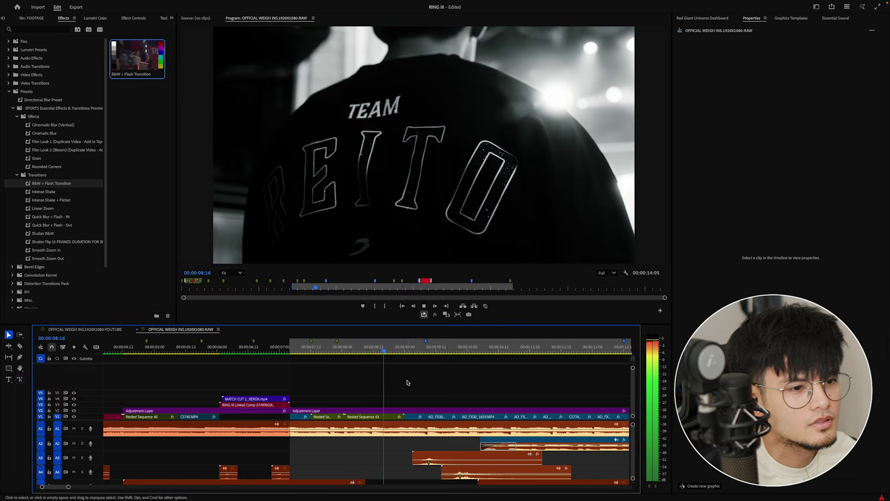
# Step: Replay the black-and-white flash in Nested Sequence 43 and compare with the OFFICIAL WEIGH INS.1920X1080-YOUTUBE sequence
pyautogui.click(304, 351)
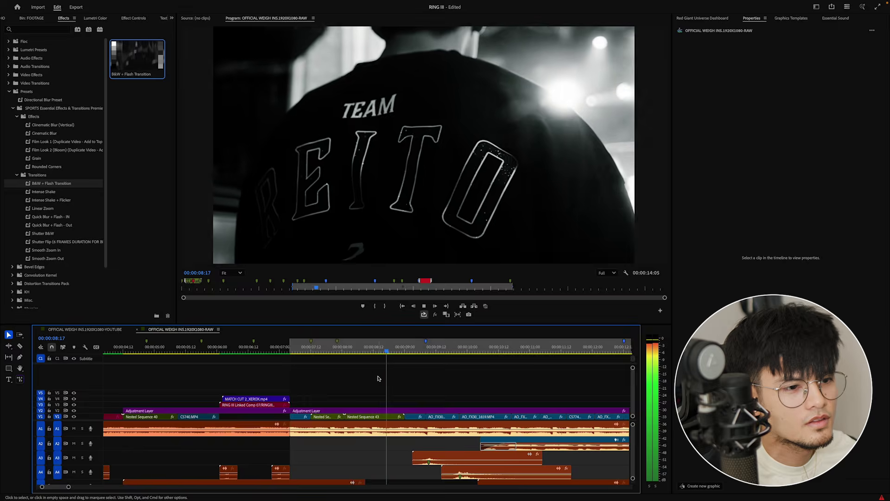
pyautogui.click(314, 351)
pyautogui.press('space')
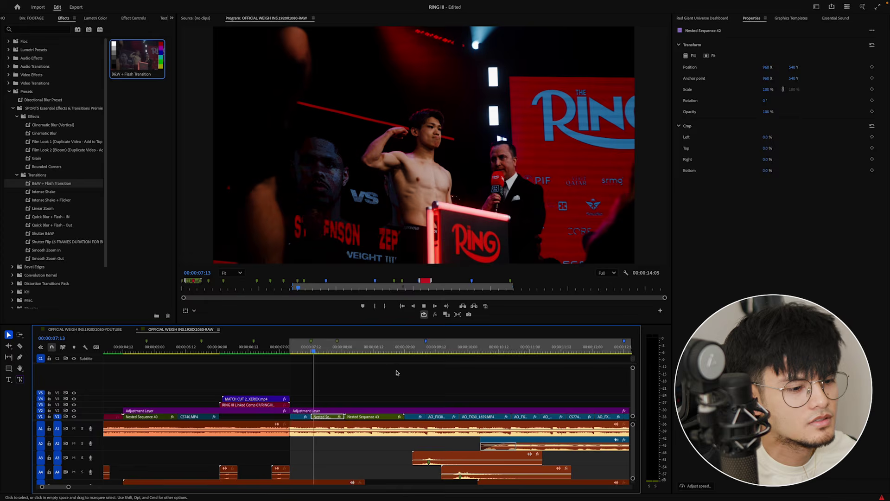
pyautogui.press('space')
pyautogui.click(358, 351)
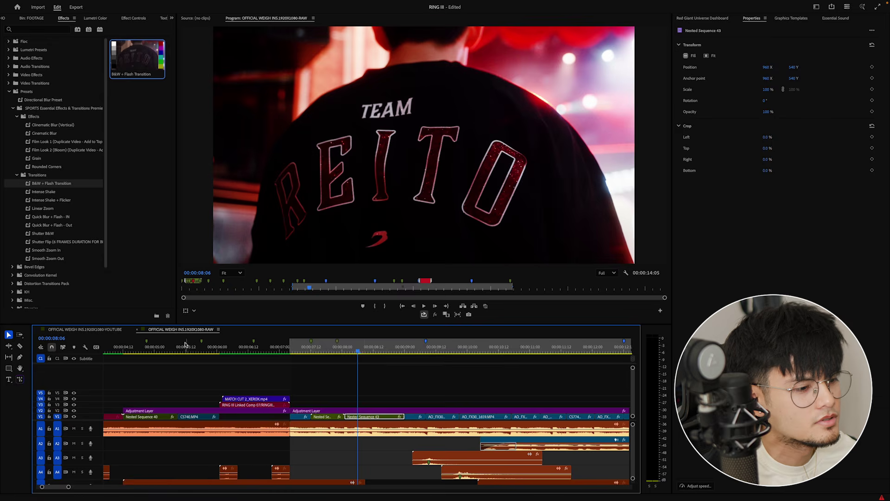
pyautogui.click(112, 330)
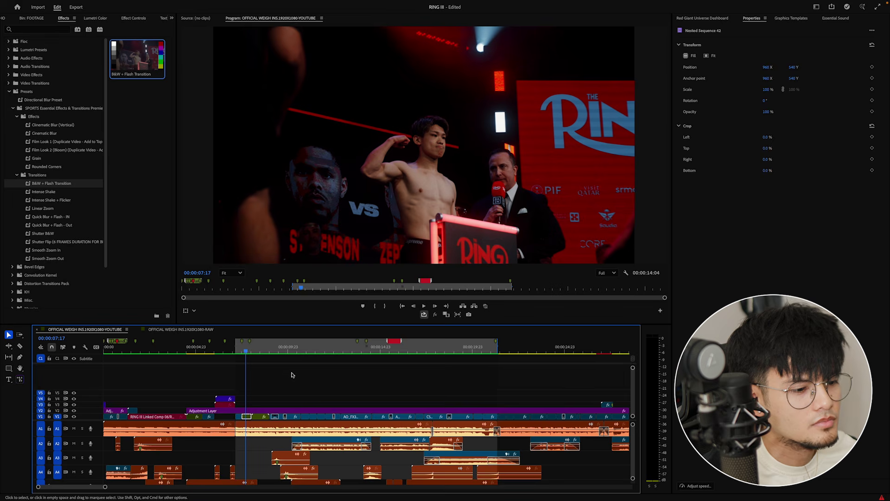
pyautogui.click(186, 329)
# Step: Play the nested sequence section with all effects bypassed, and play it again with the effects restored
pyautogui.moveTo(320, 351); pyautogui.dragTo(363, 353)
pyautogui.click(435, 318)
pyautogui.click(295, 355)
pyautogui.press('space')
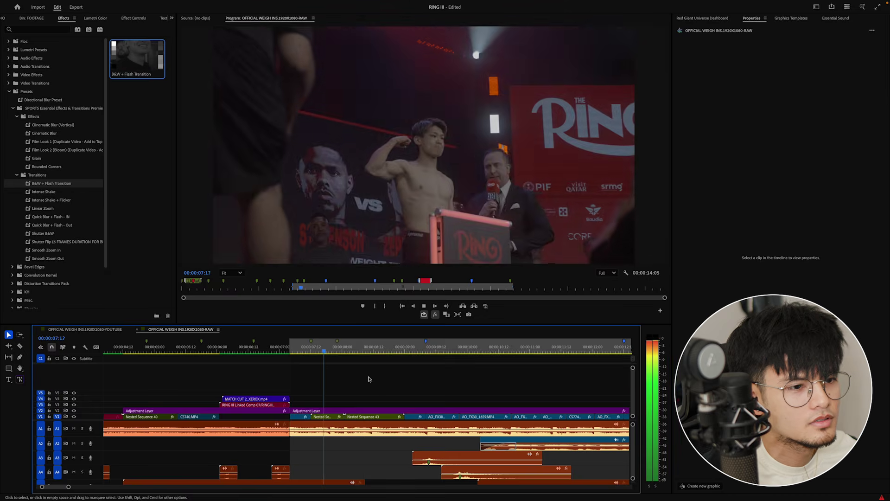
pyautogui.press('space')
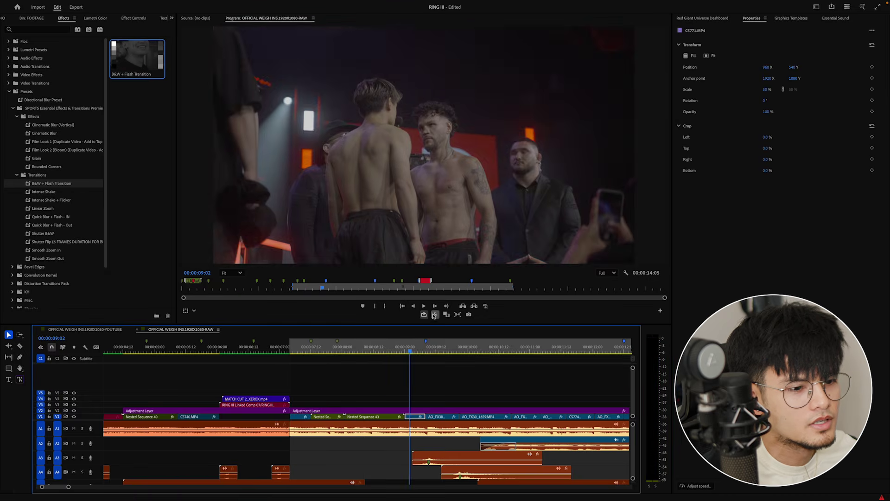
pyautogui.press('space')
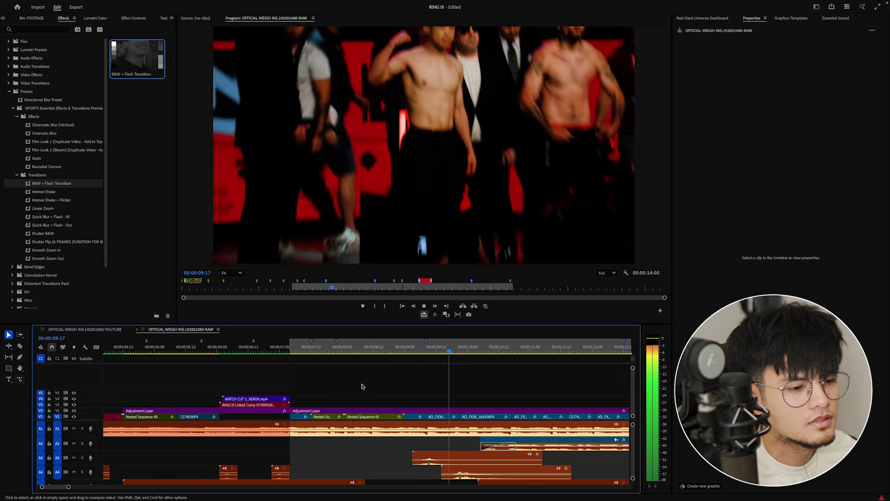
pyautogui.press('space')
# Step: Solo audio track A1 and replay Nested Sequence 43 through the clips that follow it
pyautogui.press('space')
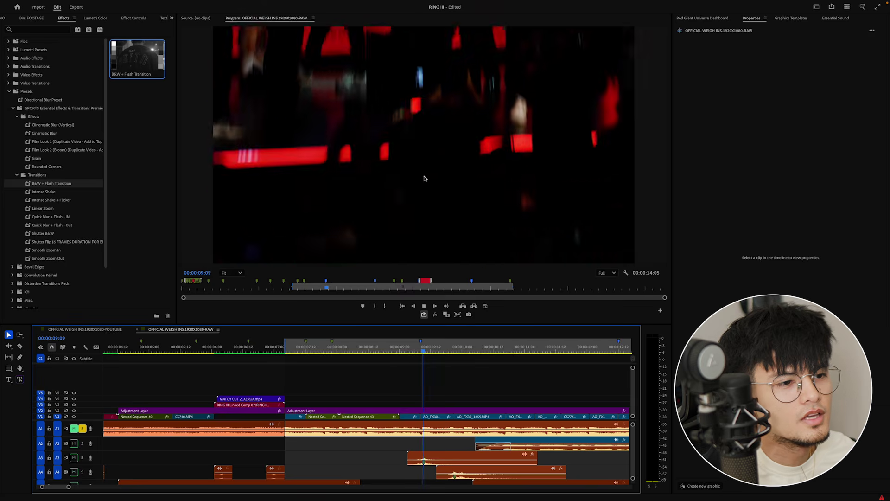
pyautogui.click(400, 358)
pyautogui.press('space')
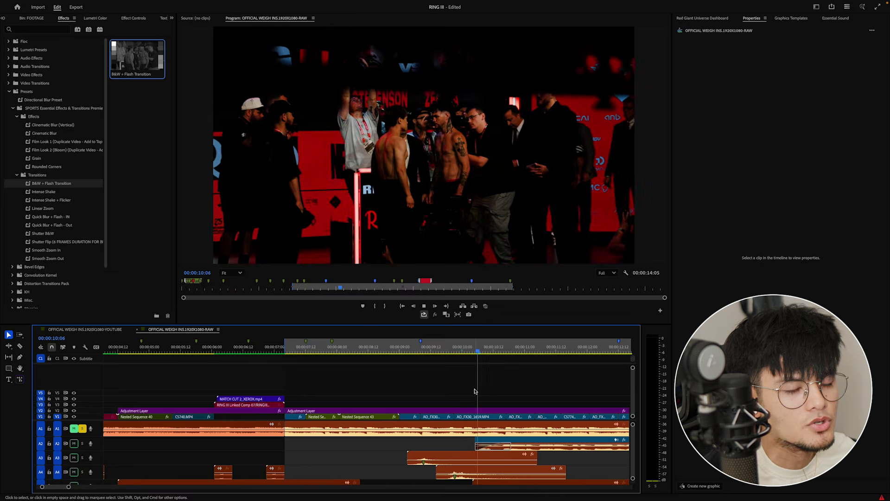
pyautogui.press('space')
pyautogui.click(371, 351)
pyautogui.press('space')
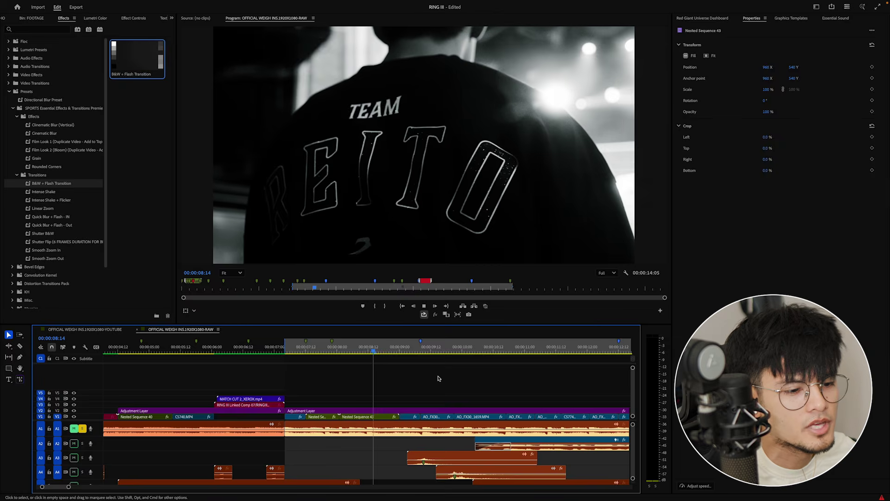
pyautogui.press('space')
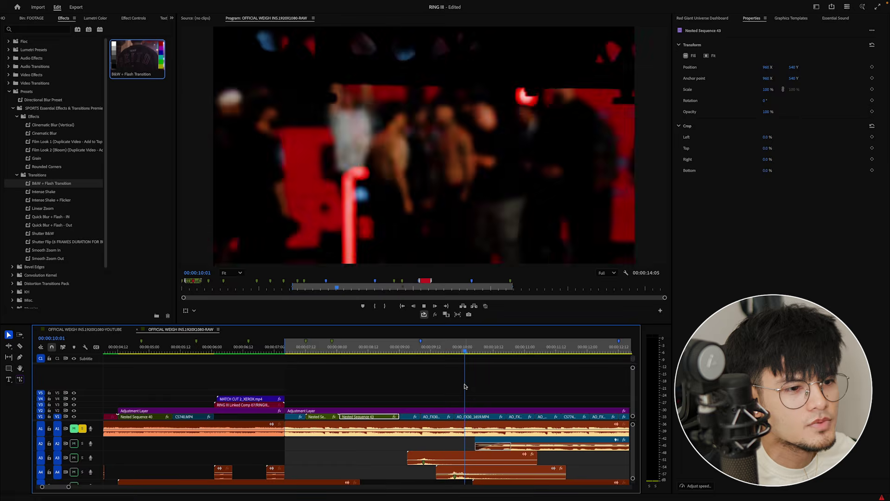
pyautogui.press('space')
# Step: Apply the Quick Blur + Flash - Out preset to CS771.MP4 and play the cut into AO_FX30_1660.MP4
pyautogui.moveTo(425, 357); pyautogui.dragTo(417, 355)
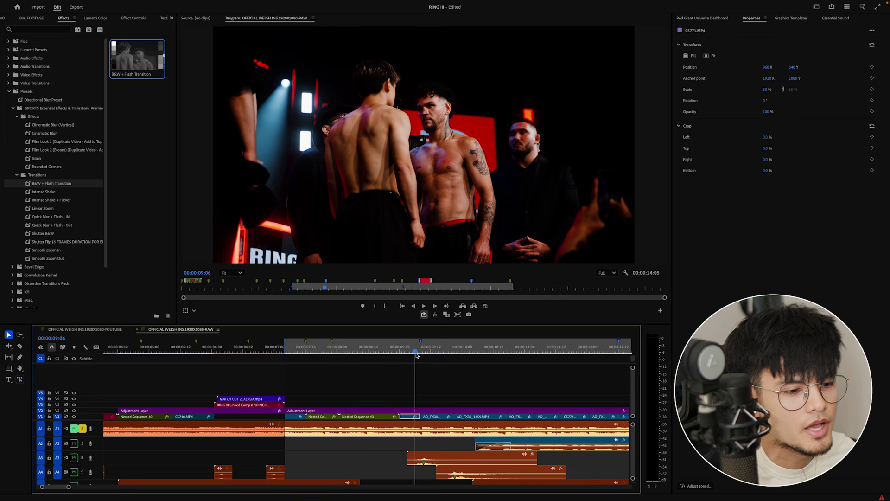
pyautogui.click(436, 381)
pyautogui.press('=')
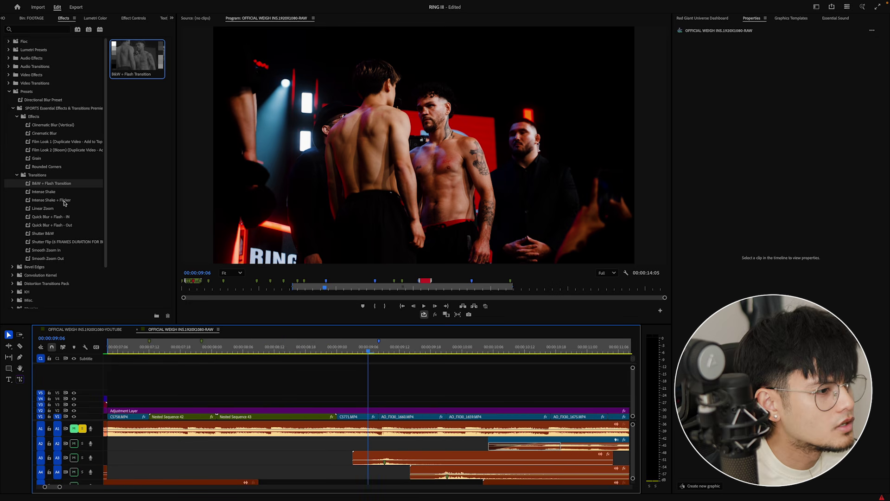
pyautogui.click(50, 216)
pyautogui.click(55, 223)
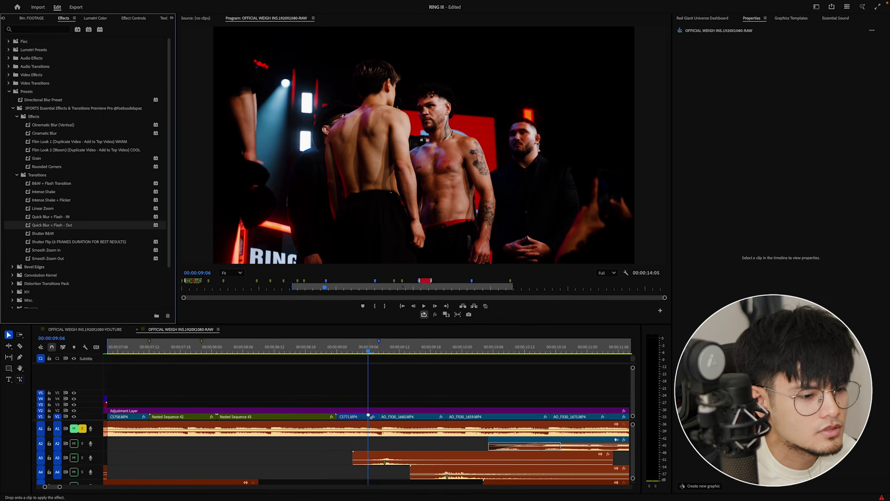
pyautogui.moveTo(369, 415); pyautogui.dragTo(279, 416)
pyautogui.press('space')
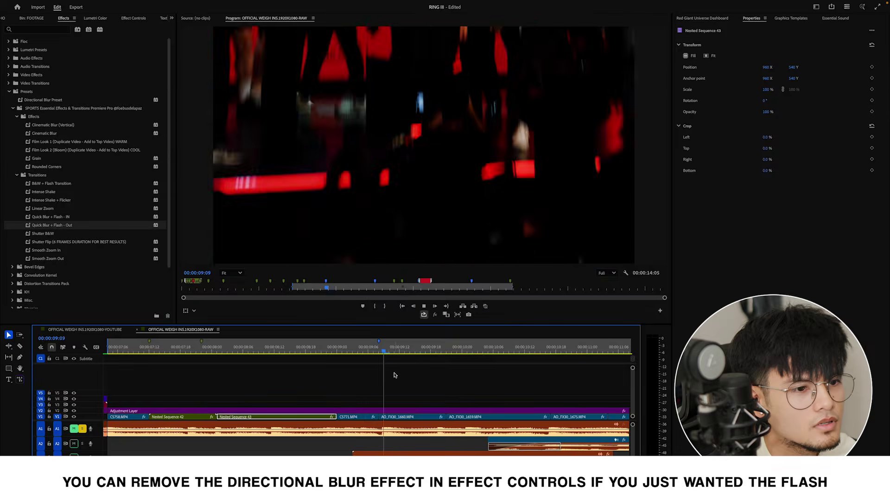
pyautogui.press('space')
# Step: Add the default Cross Dissolve between CS771.MP4 and AO_FX30_1660.MP4 and shorten it to a brief overlap around the cut
pyautogui.moveTo(359, 351); pyautogui.dragTo(372, 352)
pyautogui.rightClick(378, 418)
pyautogui.scroll(4, 381, 401)
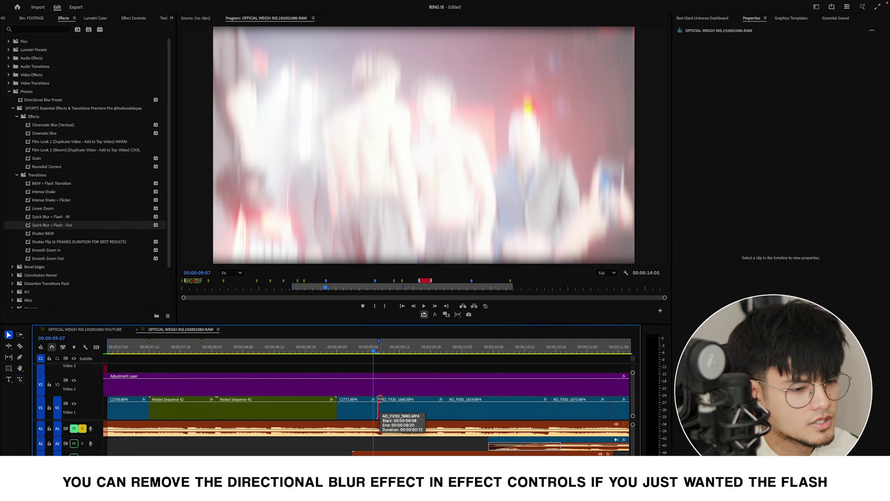
pyautogui.rightClick(376, 404)
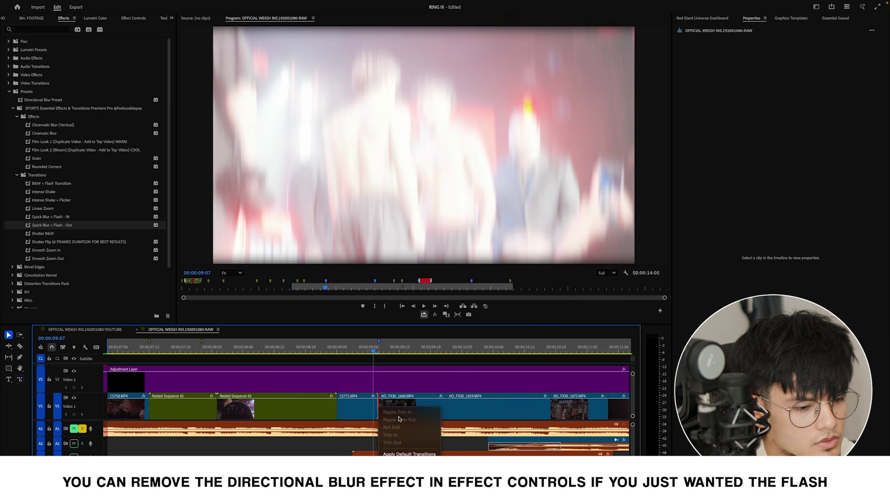
pyautogui.click(409, 453)
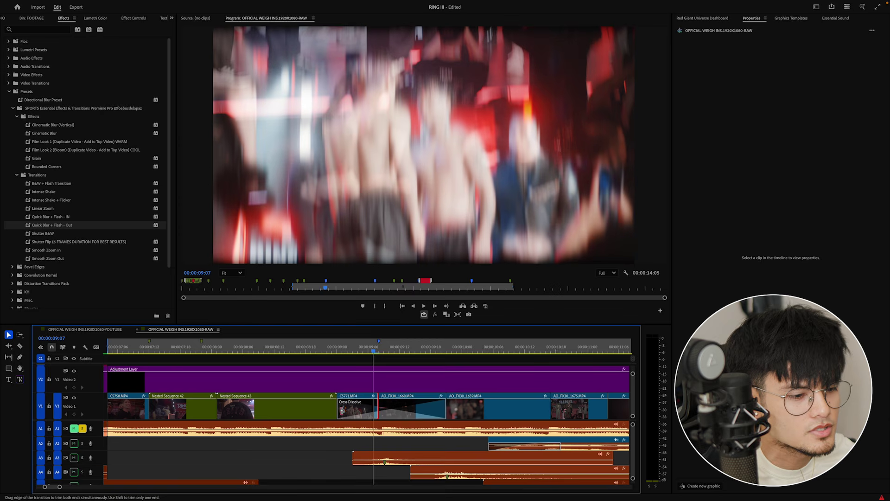
pyautogui.moveTo(342, 410); pyautogui.dragTo(380, 414)
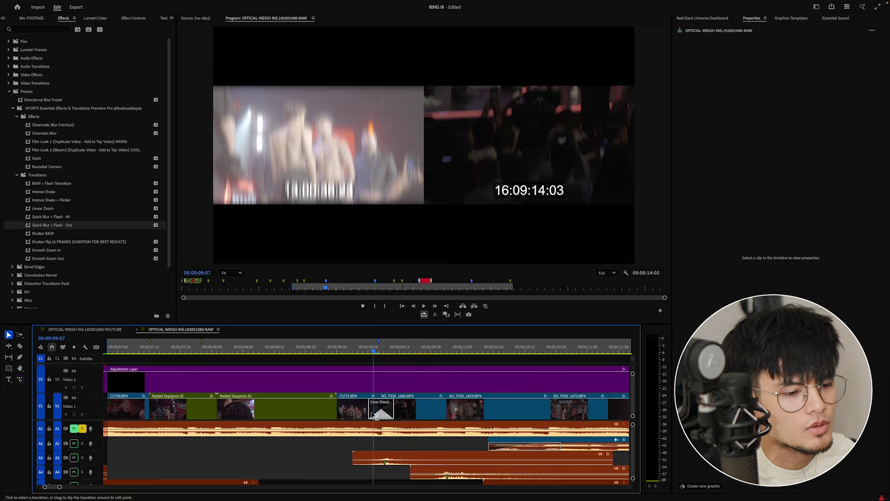
# Step: Play the short Cross Dissolve after CS771.MP4 and replay it from the middle of Nested Sequence 43
pyautogui.click(331, 353)
pyautogui.press('space')
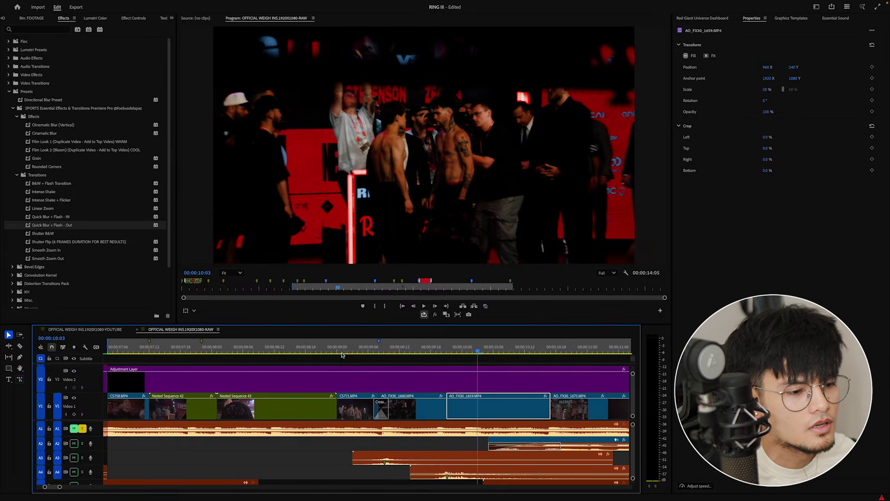
pyautogui.click(380, 355)
pyautogui.press('j')
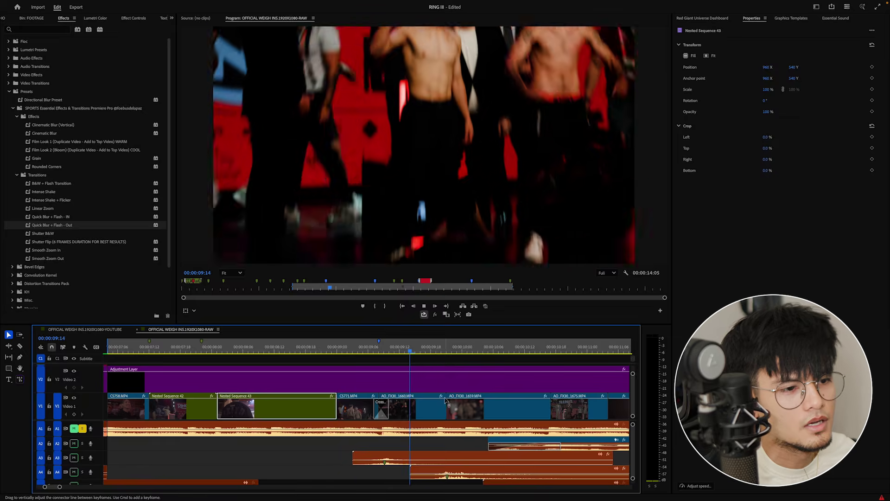
pyautogui.click(447, 401)
pyautogui.click(294, 349)
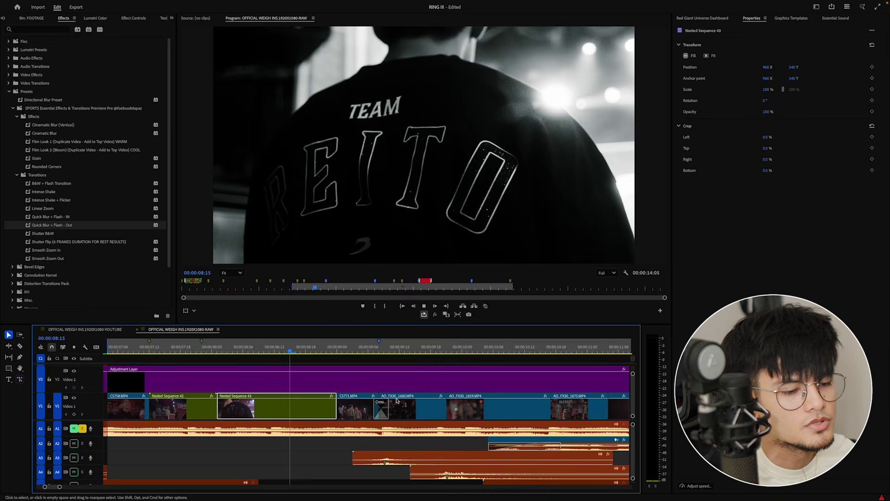
pyautogui.press('space')
pyautogui.click(288, 353)
pyautogui.press('space')
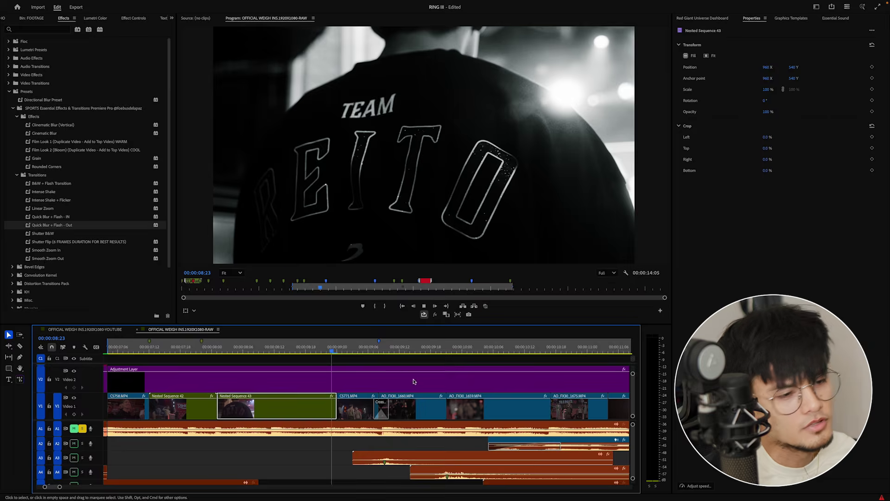
# Step: Review the dissolve from the end of Nested Sequence 43, and play it again with audio track A1 out of solo
pyautogui.press('space')
pyautogui.click(327, 353)
pyautogui.press('space')
pyautogui.click(317, 354)
pyautogui.press('space')
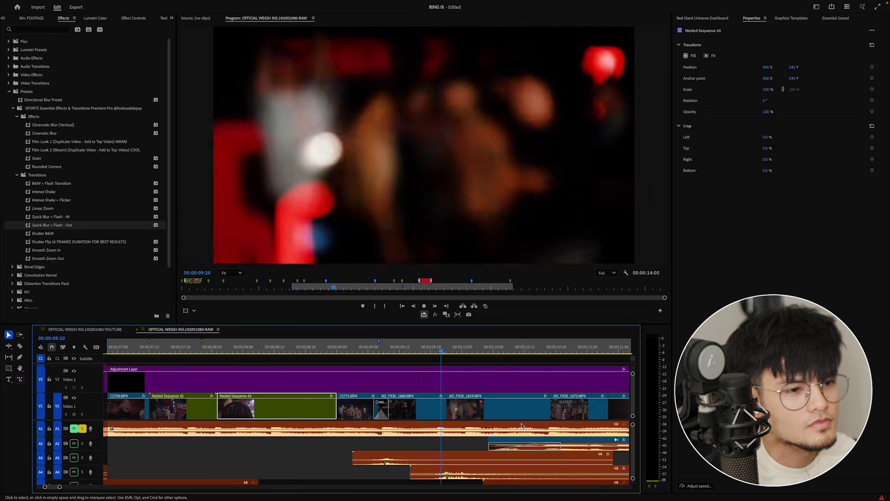
pyautogui.press('space')
pyautogui.press('-')
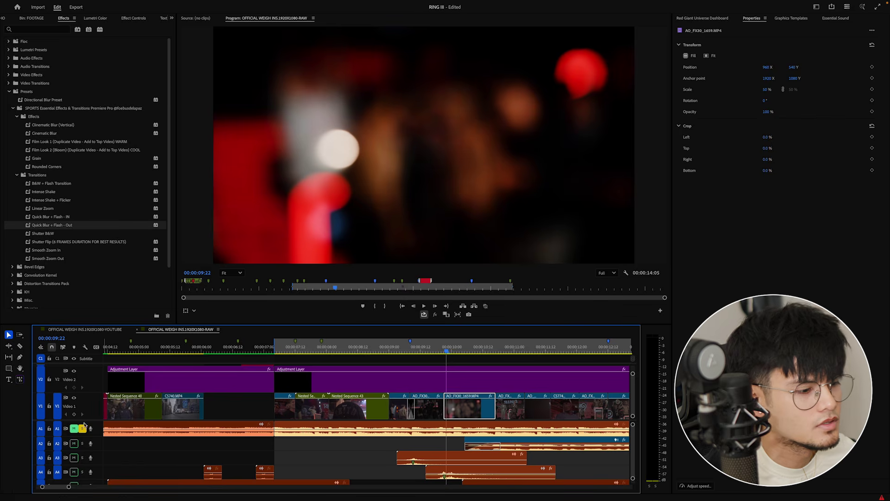
pyautogui.press('space')
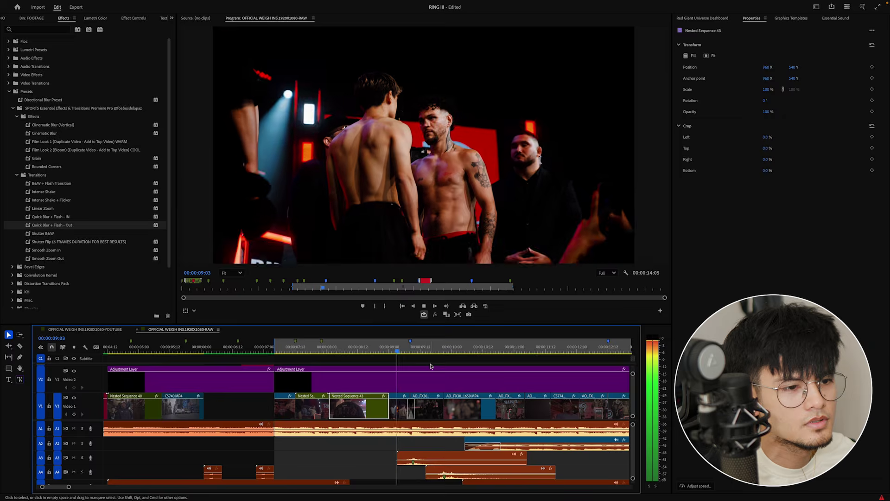
# Step: Apply the Quick Blur + Flash - Out preset near the end of AO_FX30_1659.MP4 and play the cut into the following clips
pyautogui.click(499, 350)
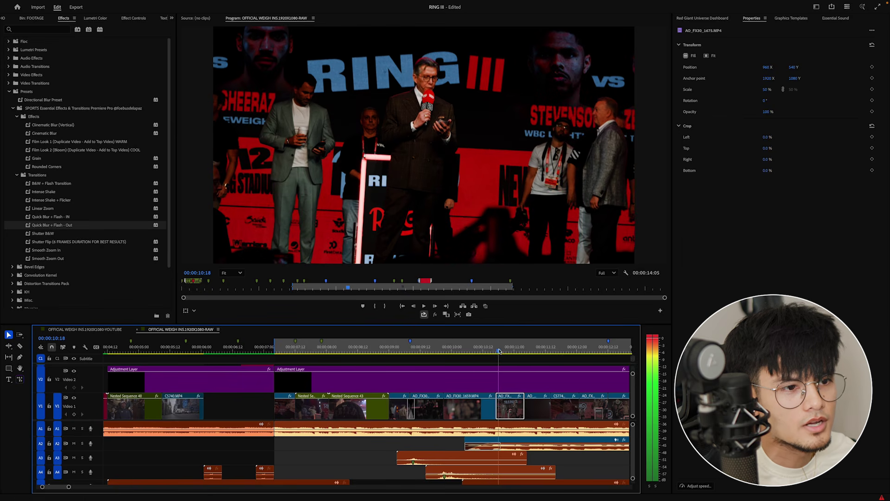
pyautogui.press('Left')
pyautogui.press('Left')
pyautogui.press('Left')
pyautogui.press('Left')
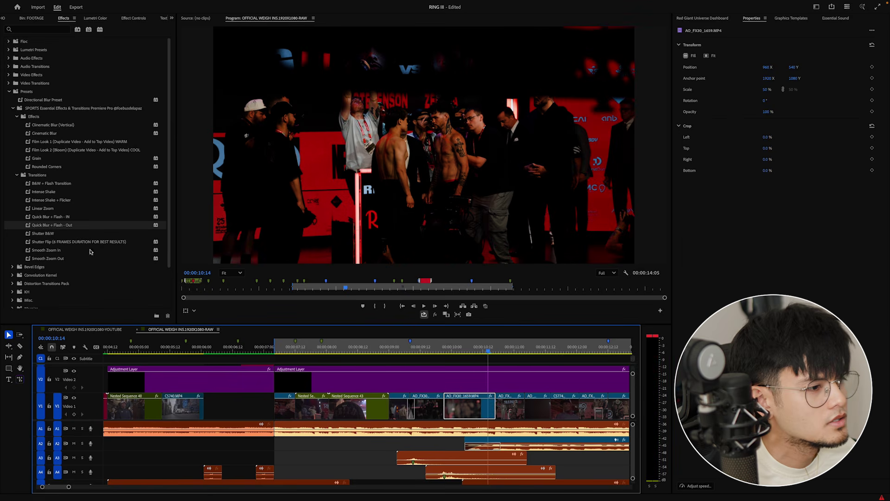
pyautogui.click(467, 351)
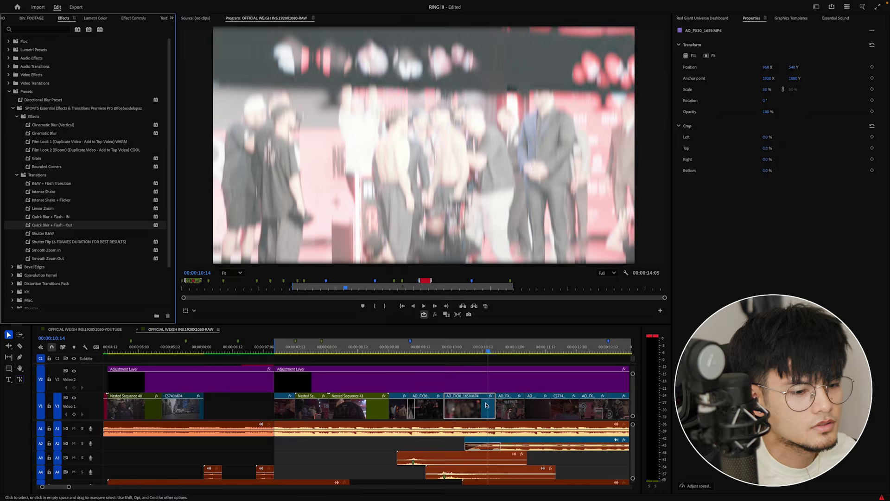
pyautogui.moveTo(468, 351); pyautogui.dragTo(449, 351)
pyautogui.press('space')
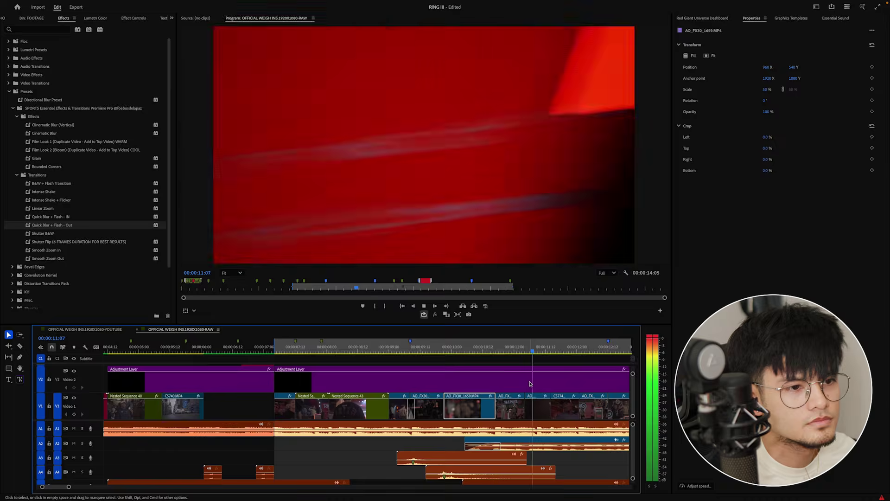
pyautogui.press('space')
pyautogui.press('=')
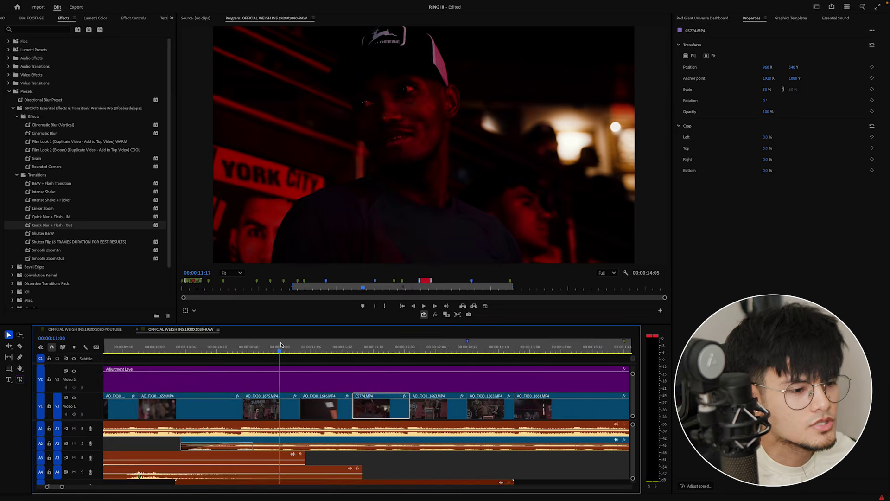
# Step: Play and replay the cut from AO_FX30_1675.MP4 into AO_FX30_1646.MP4
pyautogui.click(317, 350)
pyautogui.press('space')
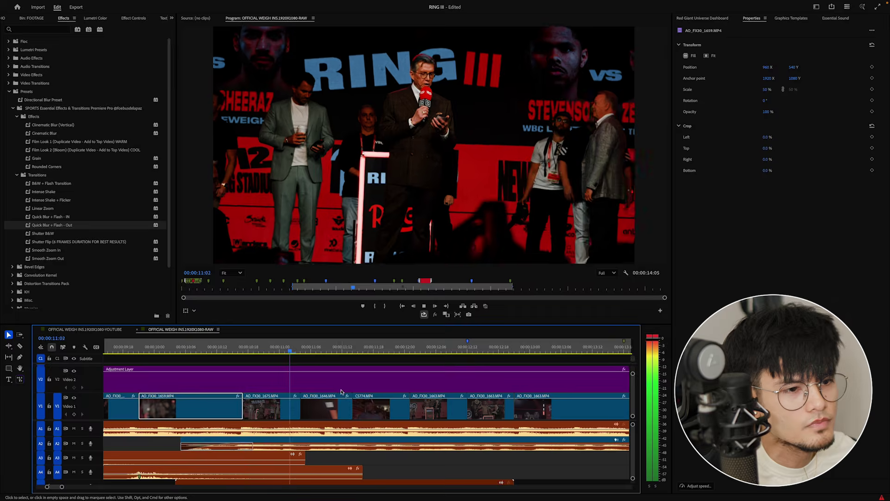
pyautogui.click(302, 353)
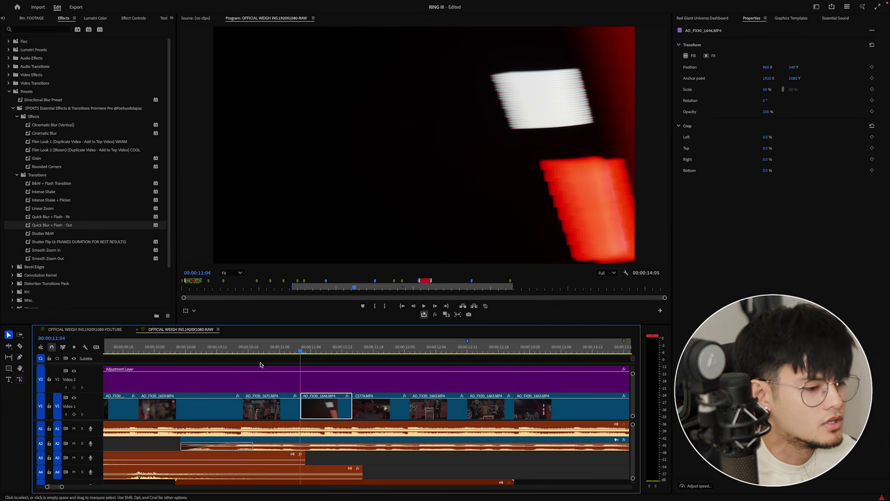
pyautogui.press('Up')
pyautogui.press('Up')
pyautogui.press('space')
pyautogui.press('space')
pyautogui.press('super+shift+a')
# Step: Apply the Linear Zoom preset to AO_FX30_1675.MP4 and play from AO_FX30_1659.MP4 through the following cuts
pyautogui.click(270, 411)
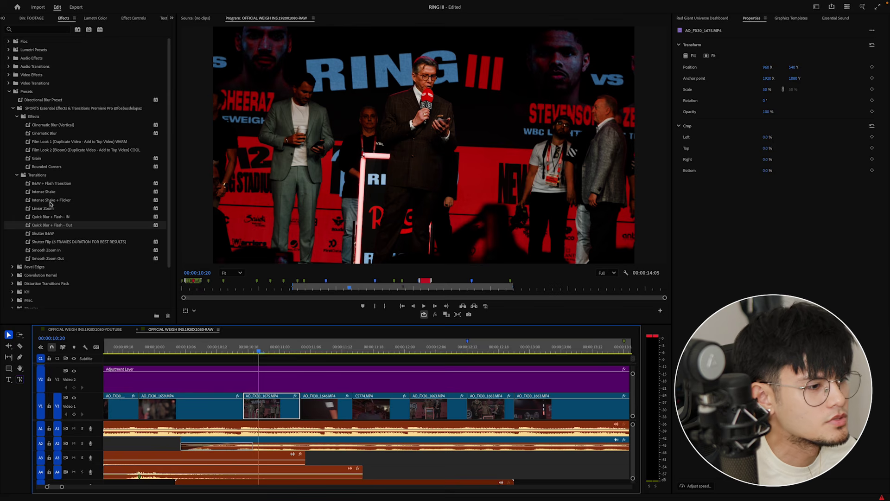
pyautogui.press('Up')
pyautogui.press('space')
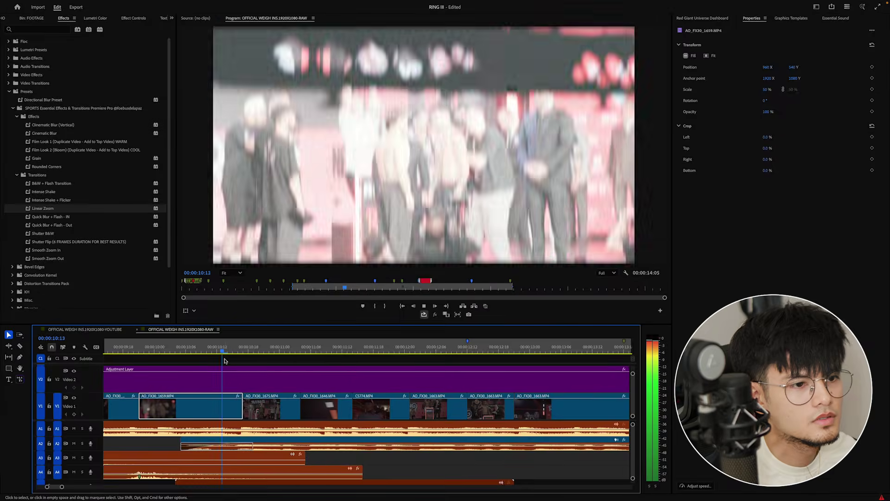
pyautogui.press('Up')
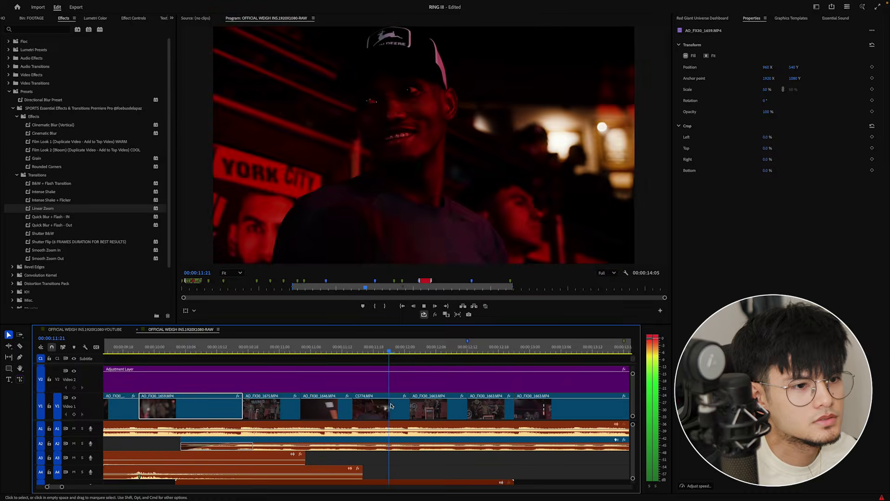
pyautogui.press('space')
# Step: Brighten the dark CS774.MP4 shot by raising its Shadows in Lumetri Color
pyautogui.click(377, 393)
pyautogui.press('Up')
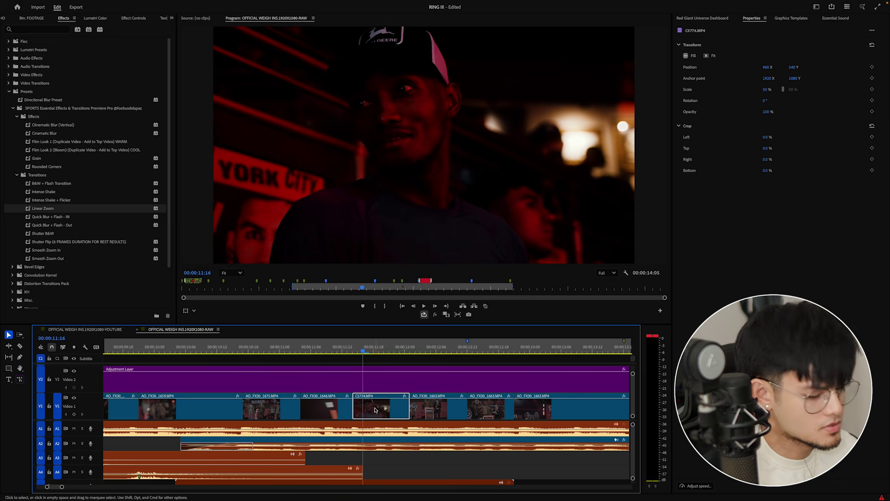
pyautogui.hotkey('shift', '5')
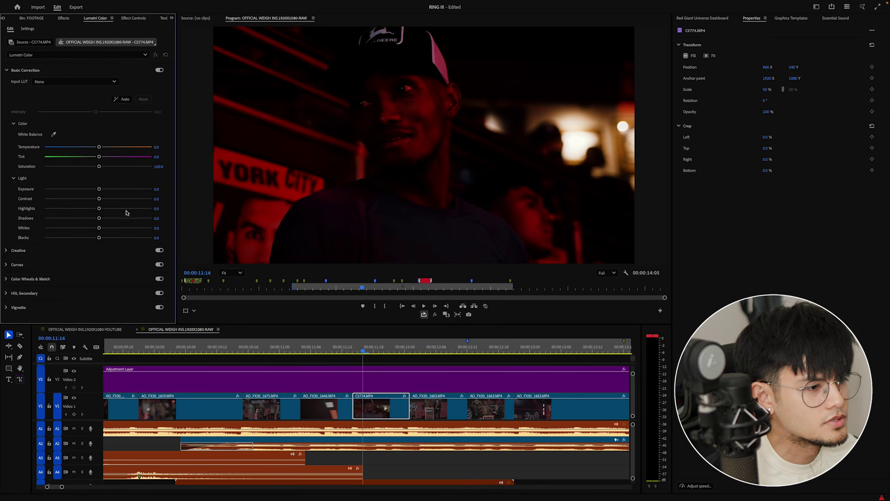
pyautogui.moveTo(99, 218); pyautogui.dragTo(110, 228)
# Step: Apply the B&W + Flash Transition preset to CS774.MP4 and play from the preceding clips through its end
pyautogui.hotkey('shift', '7')
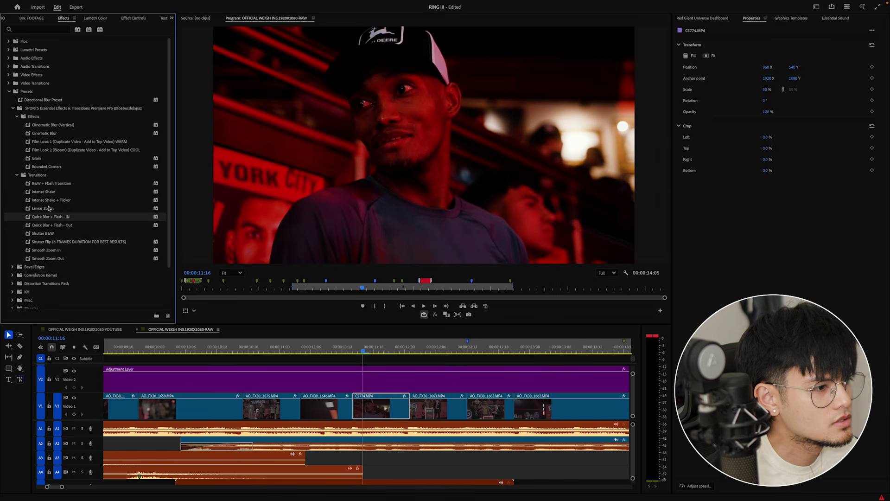
pyautogui.click(47, 184)
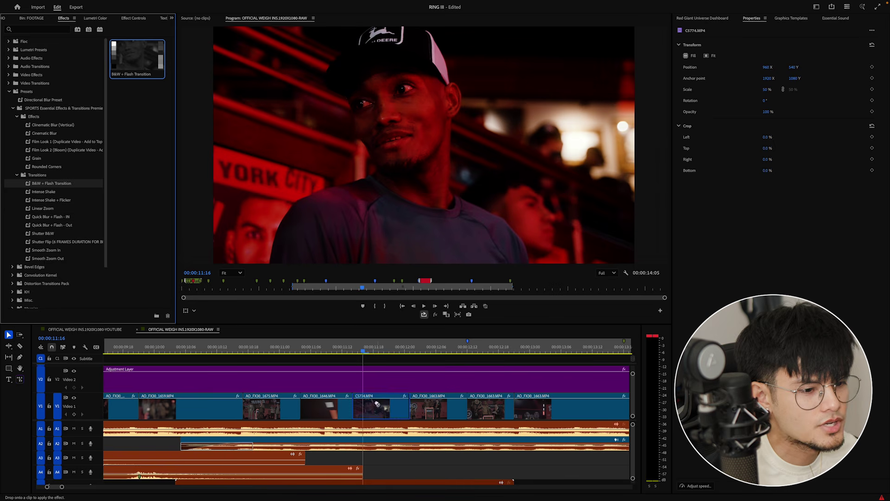
pyautogui.click(269, 408)
pyautogui.press('space')
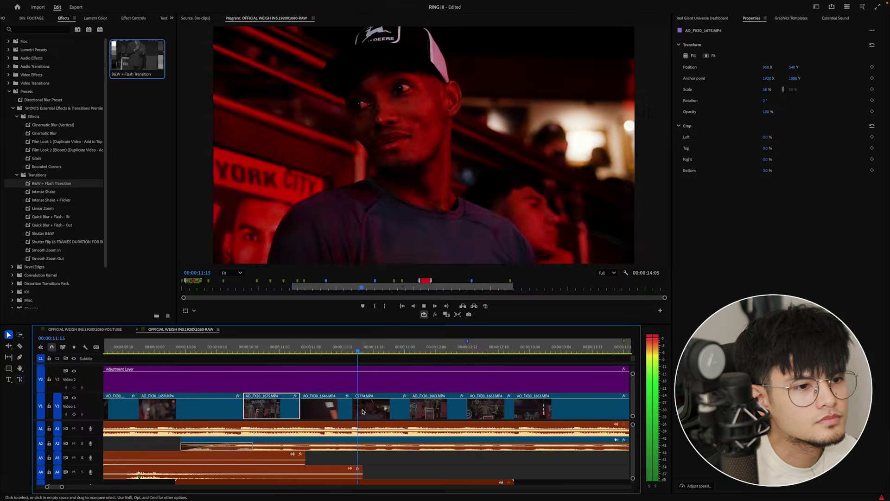
pyautogui.click(341, 407)
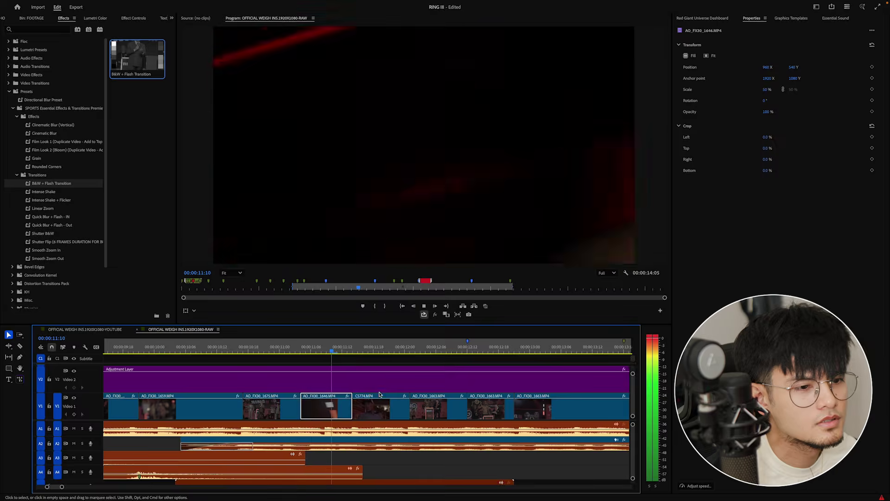
pyautogui.click(379, 398)
pyautogui.click(378, 351)
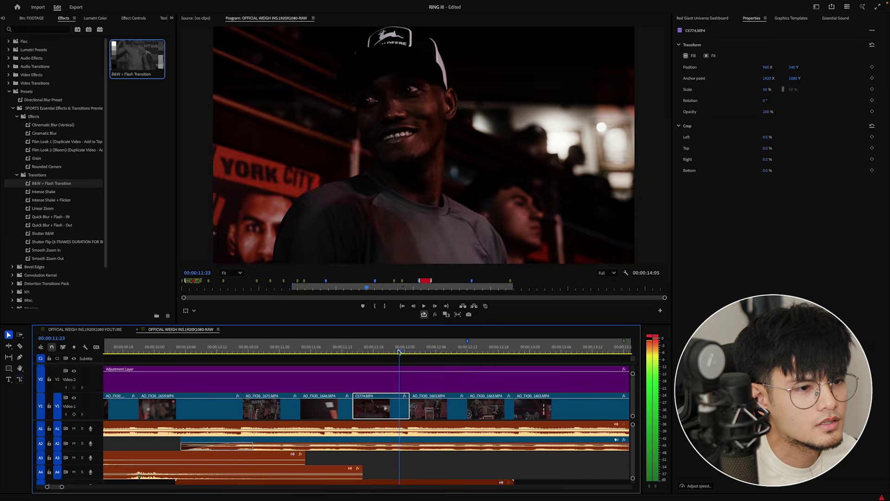
pyautogui.press('space')
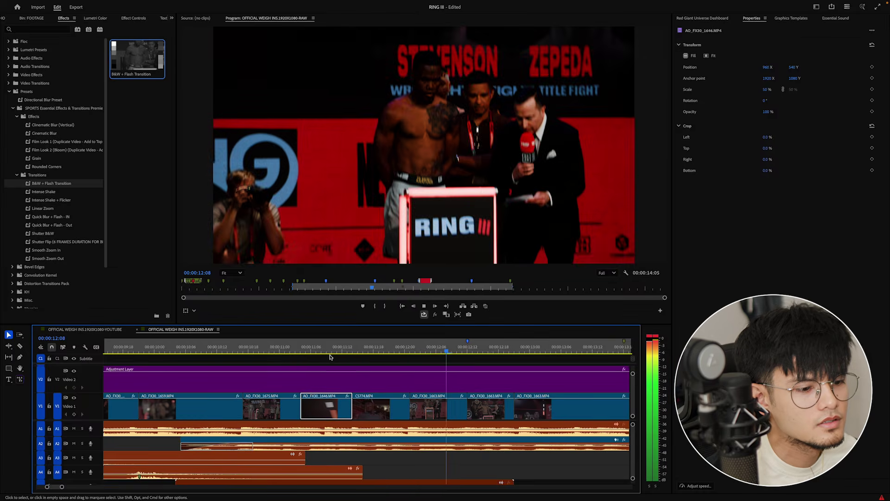
pyautogui.press('space')
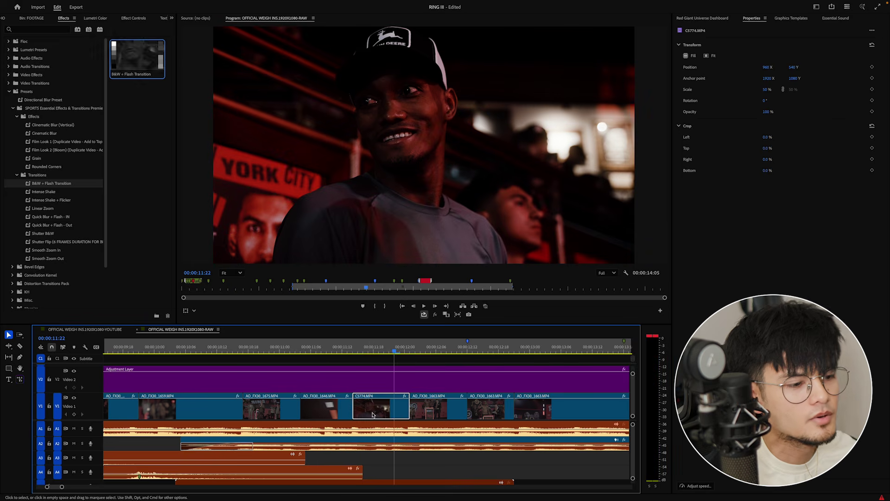
# Step: Shift the Brightness and Contrast flash keyframes on CS774.MP4 slightly earlier and play the adjusted flash
pyautogui.hotkey('shift', '5')
pyautogui.scroll(-3, 141, 210)
pyautogui.press('`')
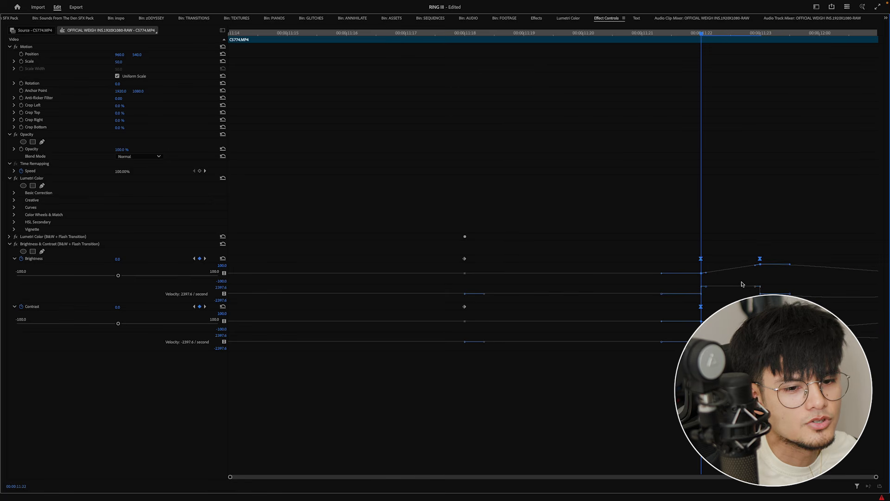
pyautogui.moveTo(759, 260); pyautogui.dragTo(664, 262)
pyautogui.press('`')
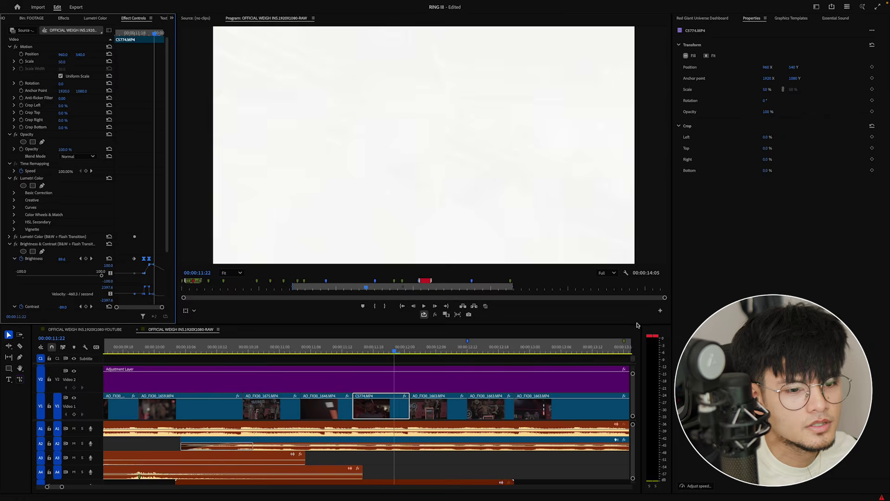
pyautogui.click(335, 348)
pyautogui.press('space')
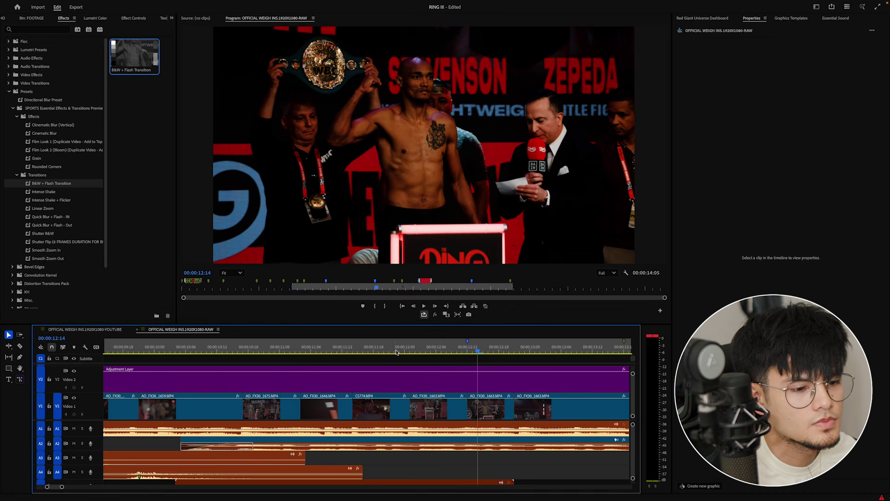
# Step: Apply the Linear Zoom preset to the second AO_FX30_1663.MP4 clip and play from CS774.MP4 into it
pyautogui.click(478, 406)
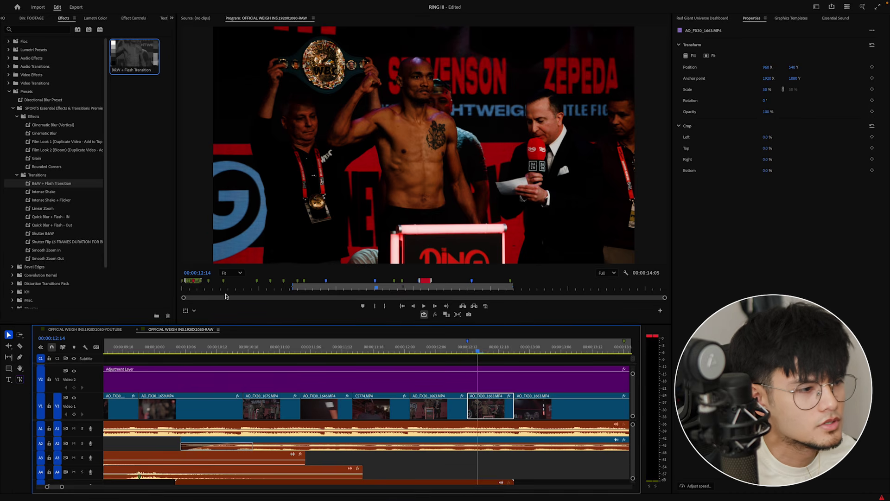
pyautogui.click(53, 211)
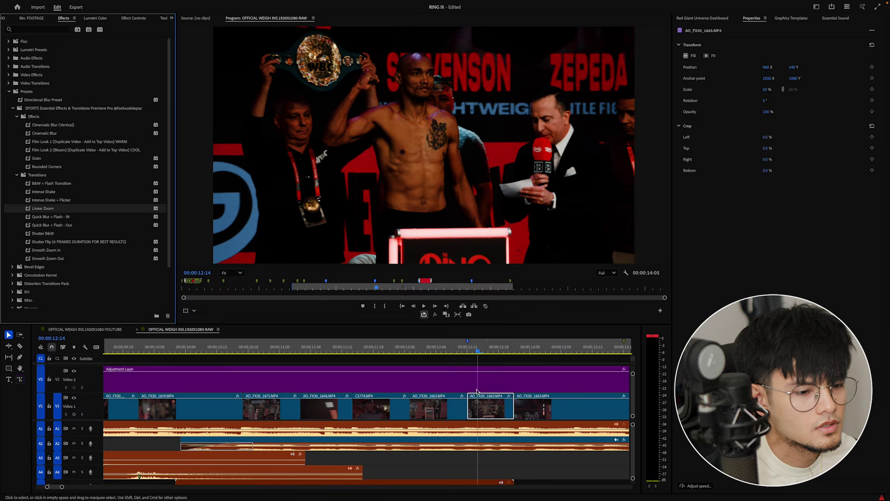
pyautogui.click(379, 347)
pyautogui.press('space')
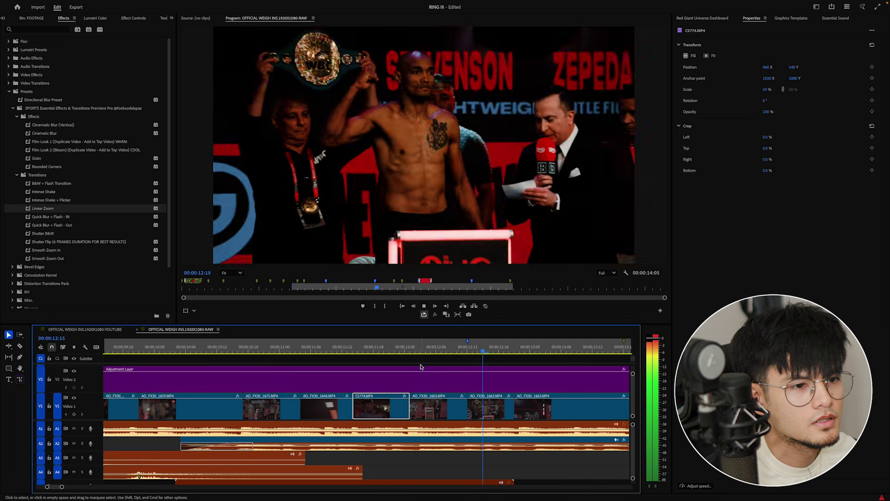
pyautogui.press('space')
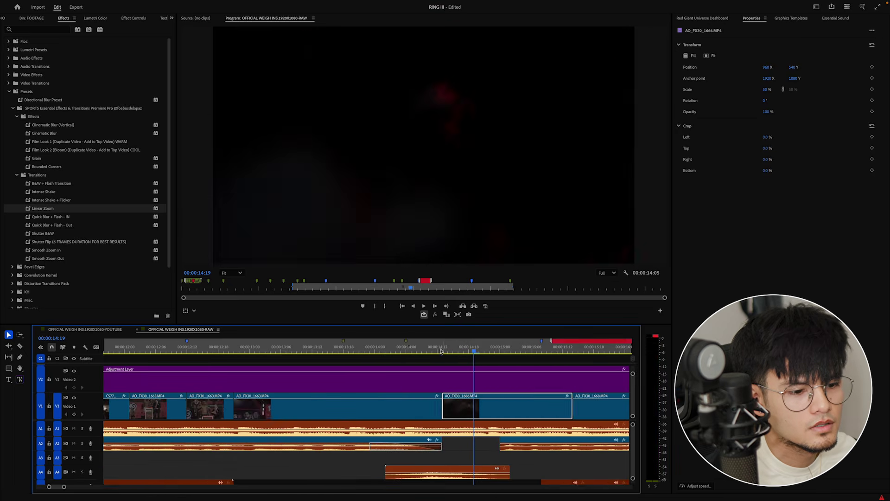
# Step: Look over the sequence around 00:00:09:07 and return to the cut between the first two AO_FX30_1663.MP4 clips
pyautogui.press('-')
pyautogui.press('-')
pyautogui.press('-')
pyautogui.click(249, 347)
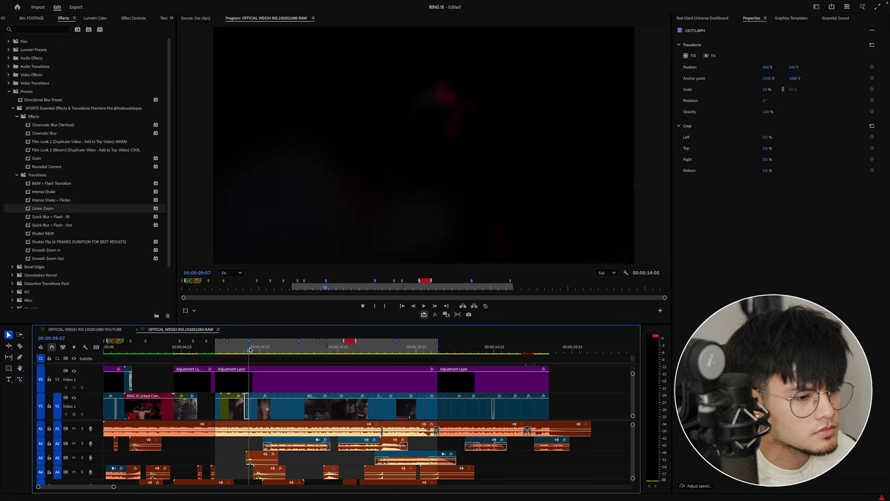
pyautogui.press('=')
pyautogui.press('=')
pyautogui.press('=')
pyautogui.press('-')
pyautogui.press('-')
pyautogui.click(465, 357)
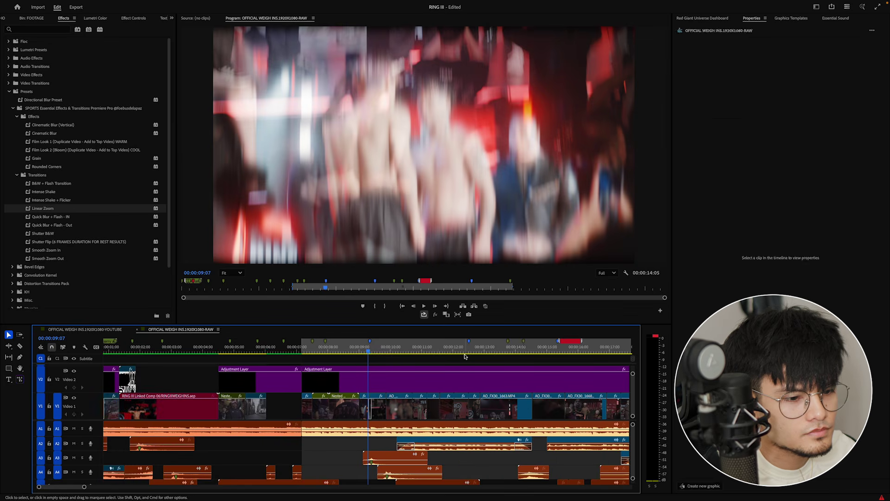
pyautogui.press('=')
pyautogui.press('=')
pyautogui.press('=')
# Step: Add the default Cross Dissolve between the first two AO_FX30_1663.MP4 clips and shorten it to a brief overlap around the cut
pyautogui.moveTo(362, 355); pyautogui.dragTo(401, 359)
pyautogui.rightClick(410, 411)
pyautogui.click(441, 459)
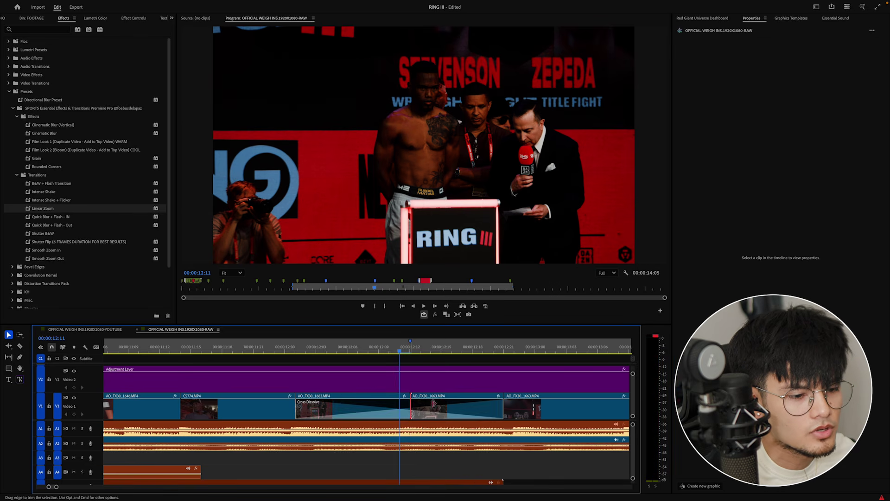
pyautogui.moveTo(502, 412); pyautogui.dragTo(436, 412)
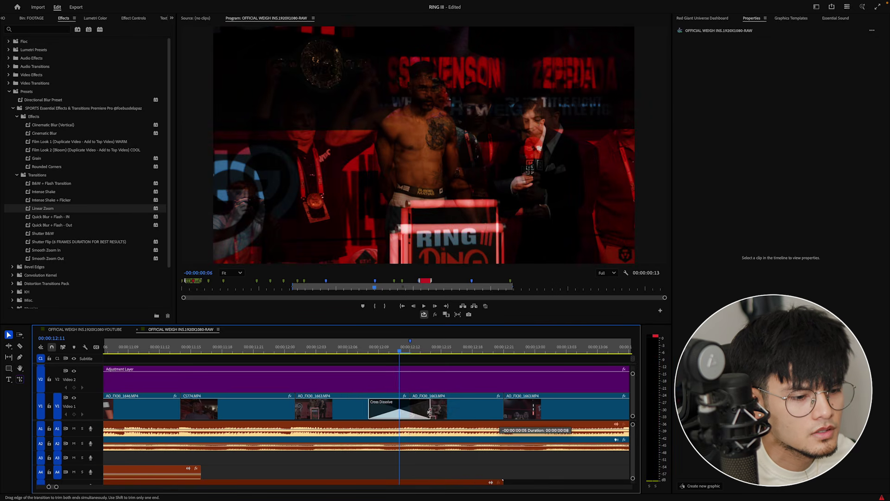
pyautogui.moveTo(379, 411)
pyautogui.mouseDown()
pyautogui.moveTo(401, 410)
pyautogui.moveTo(378, 410)
pyautogui.mouseUp()
pyautogui.click(384, 354)
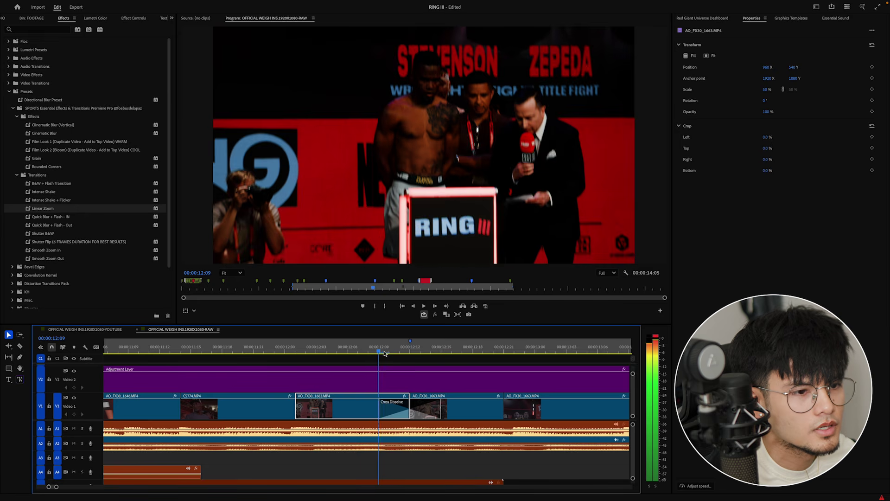
pyautogui.moveTo(384, 354)
pyautogui.mouseDown()
pyautogui.moveTo(453, 353)
pyautogui.moveTo(368, 354)
pyautogui.mouseUp()
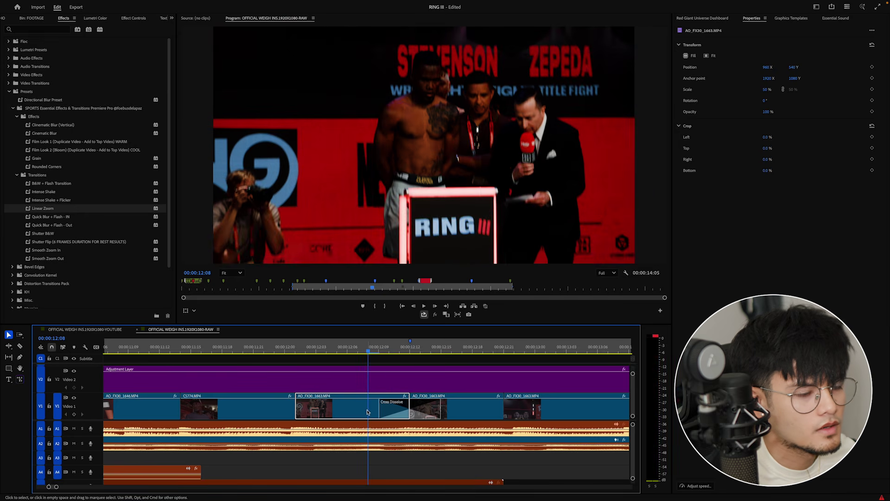
# Step: Apply the Quick Blur + Flash - IN preset to the second AO_FX30_1663.MP4 clip and play the transitions from CS774.MP4 onward
pyautogui.click(58, 224)
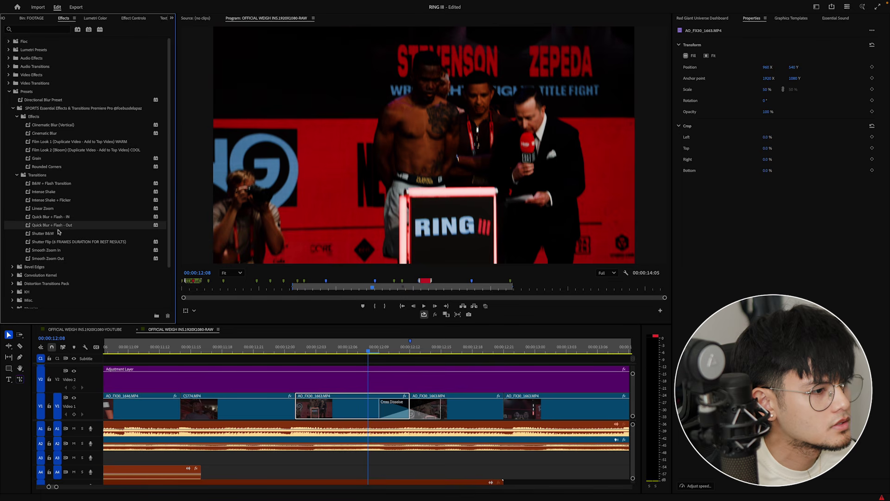
pyautogui.click(54, 219)
pyautogui.moveTo(365, 342); pyautogui.dragTo(452, 353)
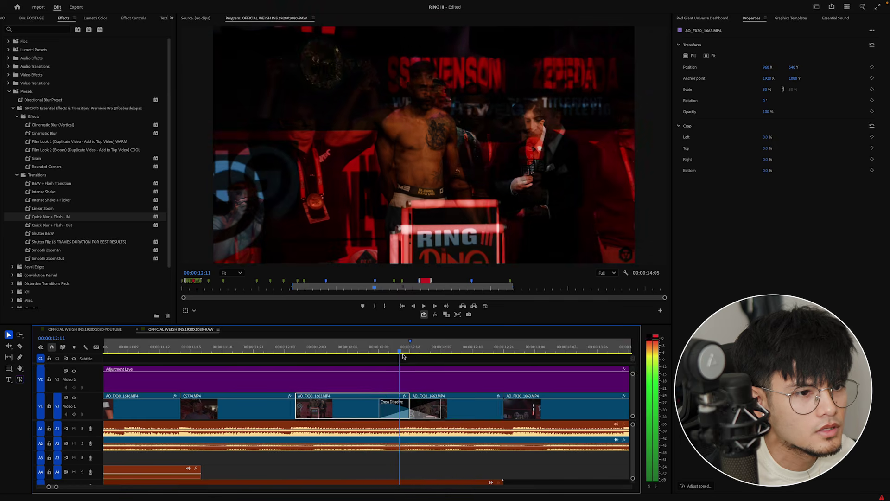
pyautogui.click(457, 404)
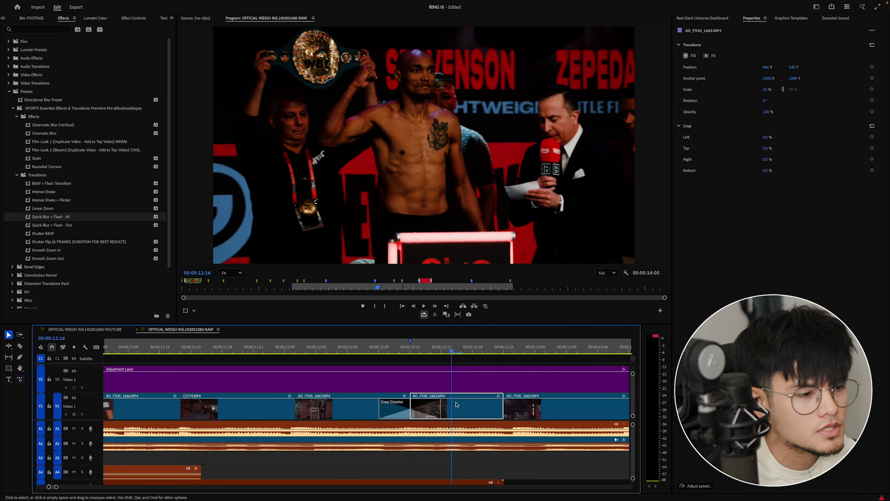
pyautogui.moveTo(49, 219); pyautogui.dragTo(433, 358)
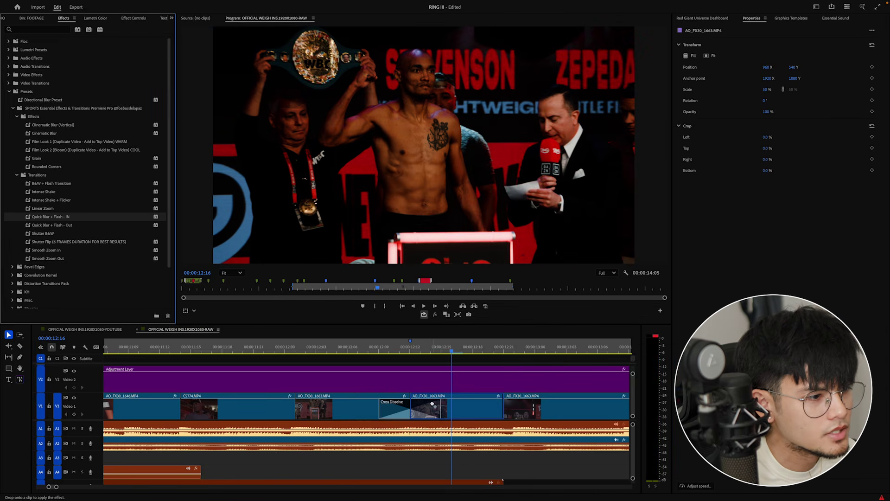
pyautogui.moveTo(433, 405); pyautogui.dragTo(433, 405)
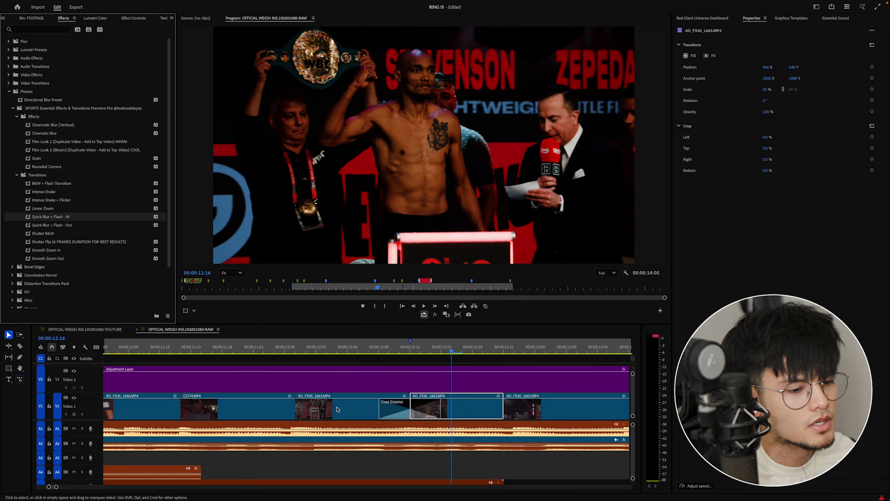
pyautogui.moveTo(372, 350); pyautogui.dragTo(438, 362)
pyautogui.press('space')
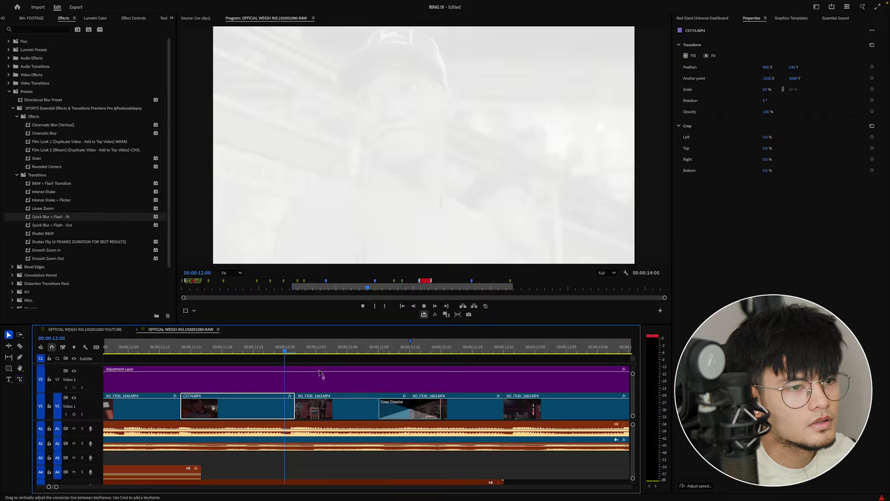
pyautogui.press('space')
# Step: Look over the sequence around CS774.MP4 and play through the three AO_FX30_1663.MP4 clips
pyautogui.click(324, 375)
pyautogui.press('-')
pyautogui.press('-')
pyautogui.press('-')
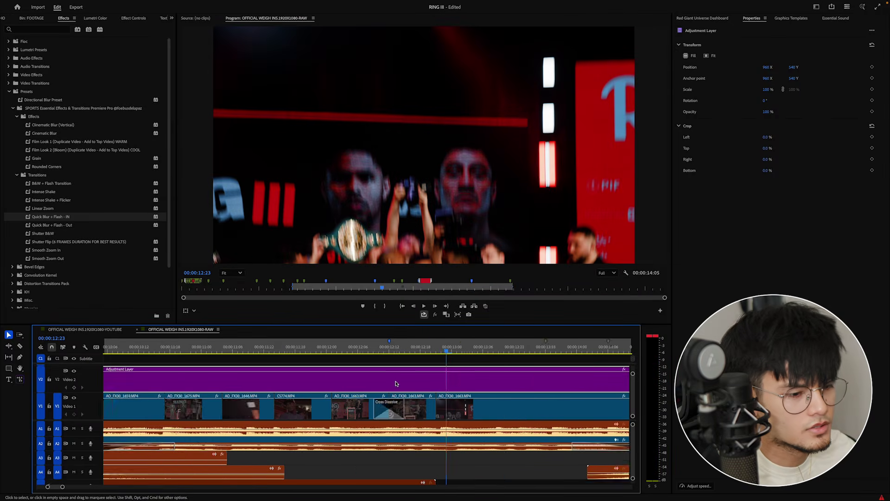
pyautogui.click(341, 350)
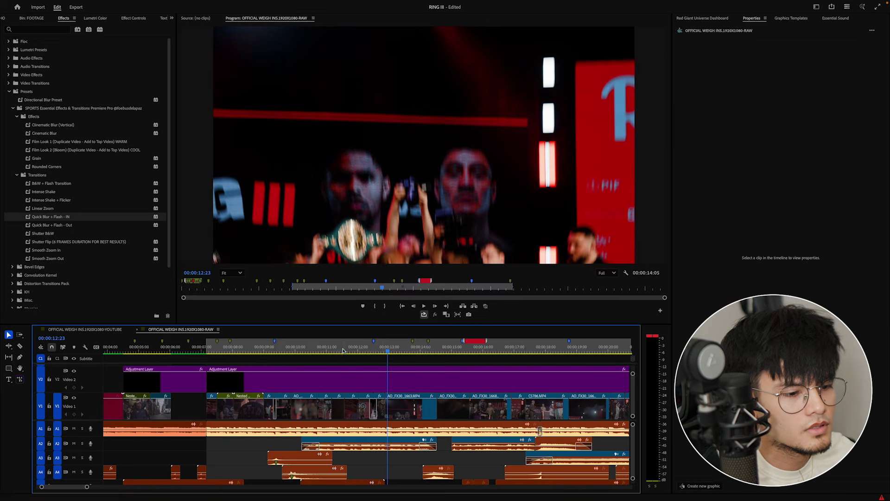
pyautogui.press('space')
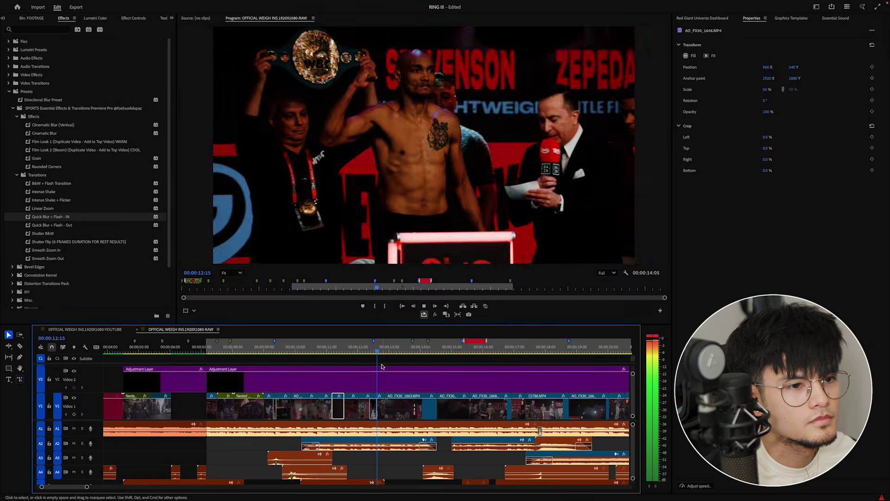
pyautogui.press('space')
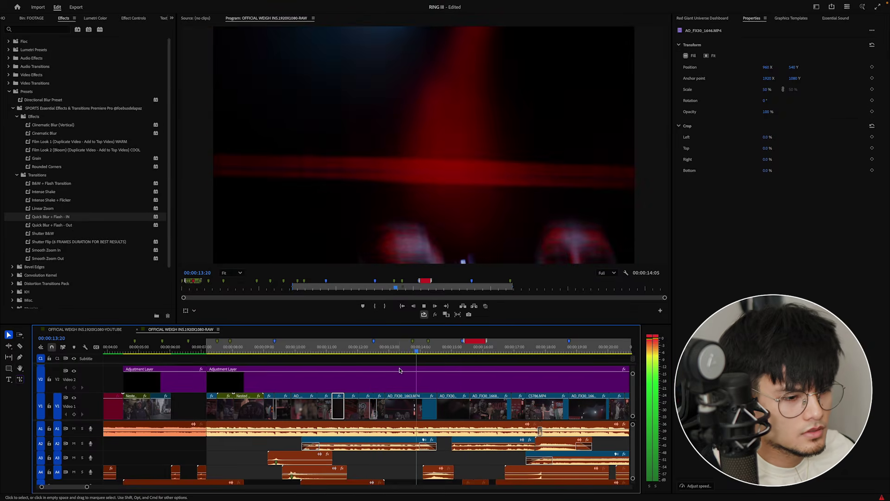
pyautogui.scroll(-3, 401, 368)
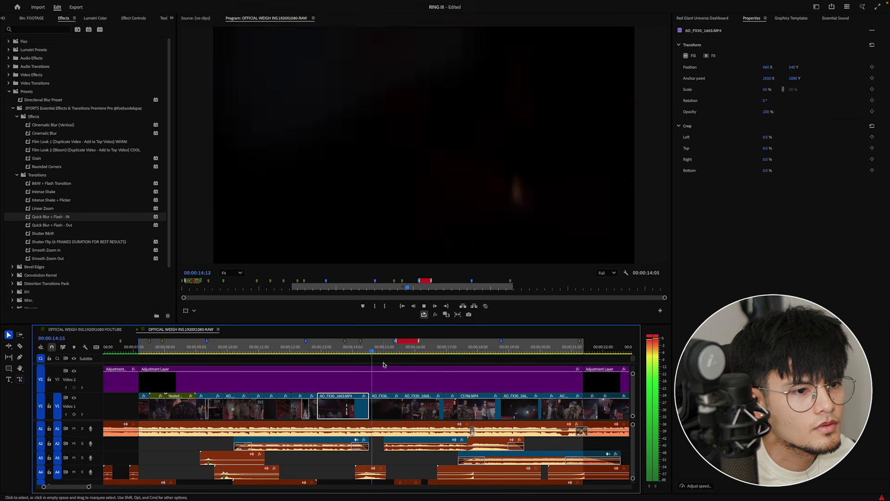
# Step: Replay the transitions from CS774.MP4 through the AO_FX30_1663.MP4 clips into AO_FX30_1666.MP4
pyautogui.press('space')
pyautogui.moveTo(308, 354); pyautogui.dragTo(291, 353)
pyautogui.press('space')
pyautogui.press('=')
pyautogui.press('=')
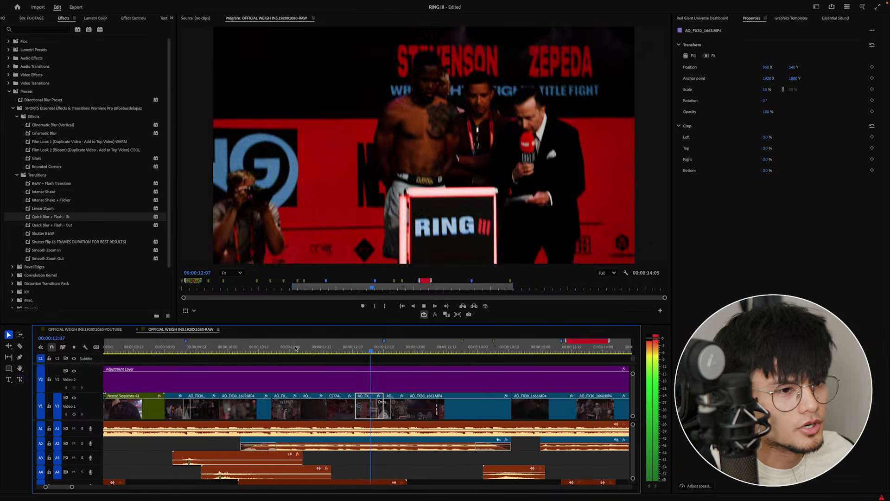
pyautogui.press('j')
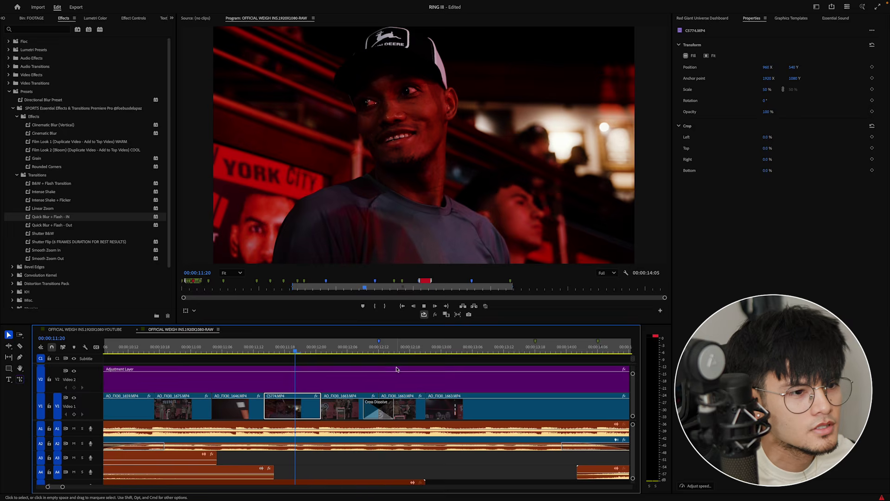
pyautogui.press('l')
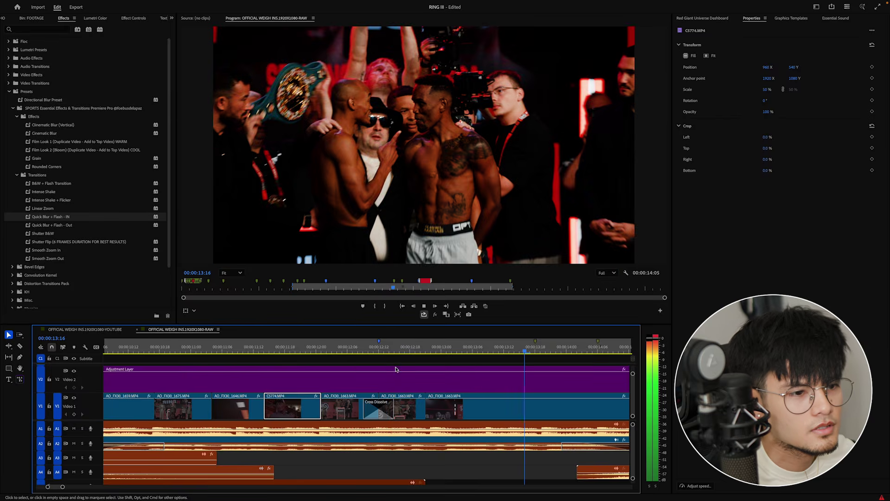
pyautogui.press('space')
pyautogui.click(312, 351)
pyautogui.press('space')
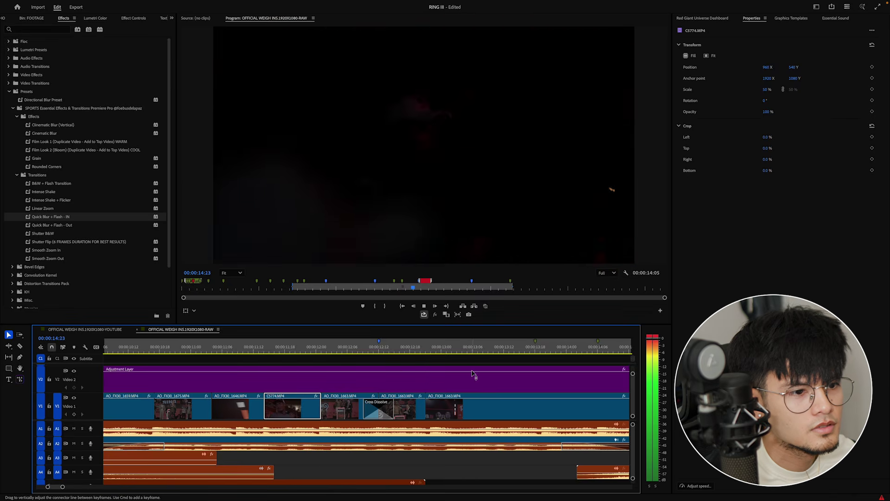
# Step: Apply the Linear Zoom preset to the third AO_FX30_1663.MP4 clip and play from it into AO_FX30_1666.MP4
pyautogui.press('-')
pyautogui.click(256, 351)
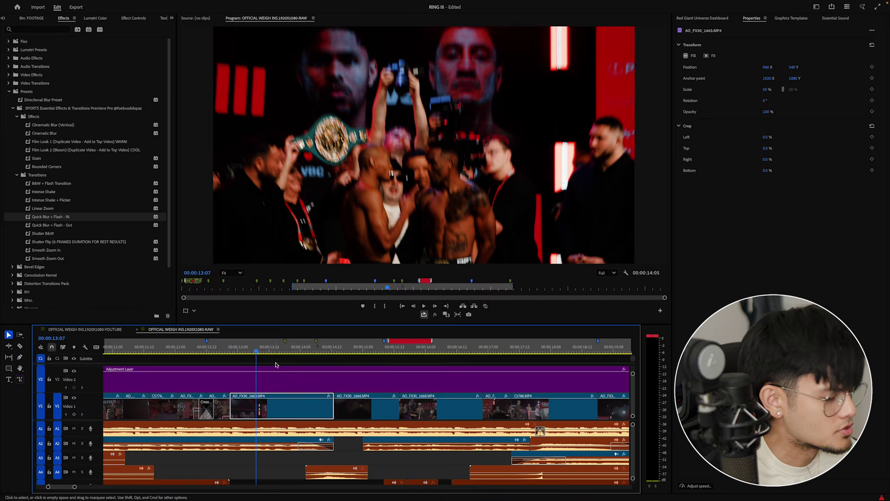
pyautogui.press('space')
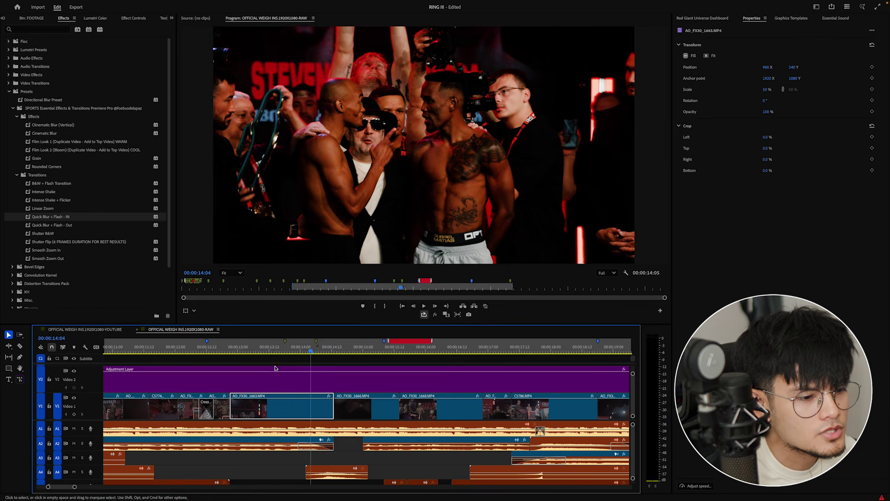
pyautogui.press('space')
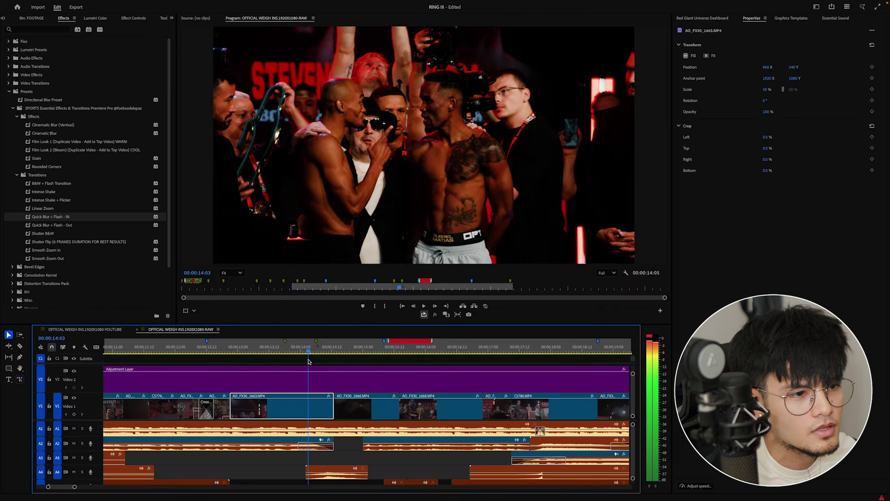
pyautogui.press('space')
pyautogui.moveTo(43, 211); pyautogui.dragTo(324, 407)
pyautogui.click(247, 348)
pyautogui.press('space')
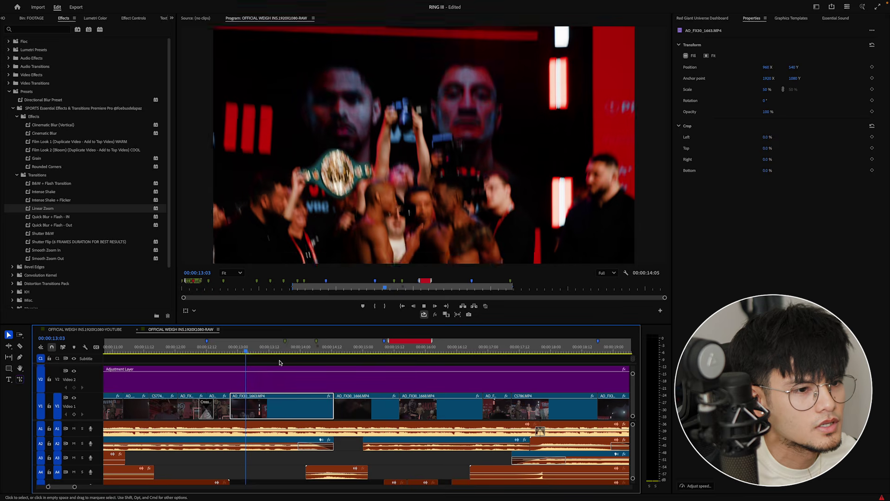
pyautogui.click(258, 354)
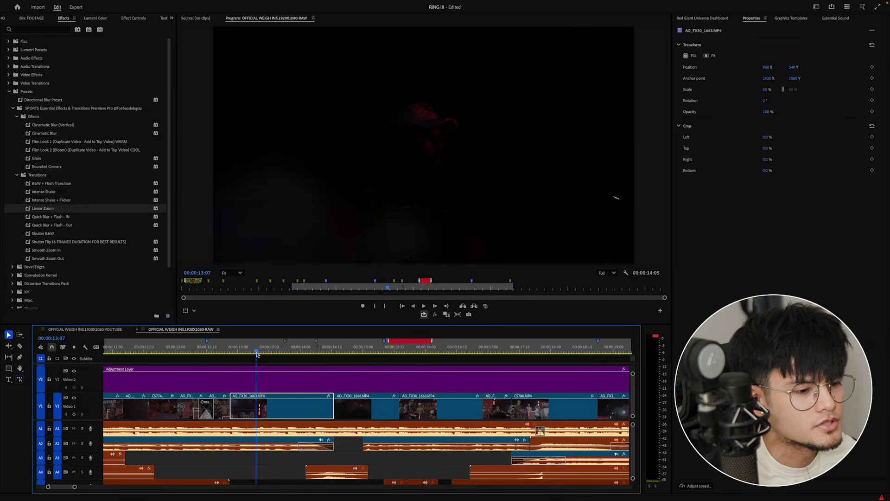
pyautogui.click(297, 407)
pyautogui.press('space')
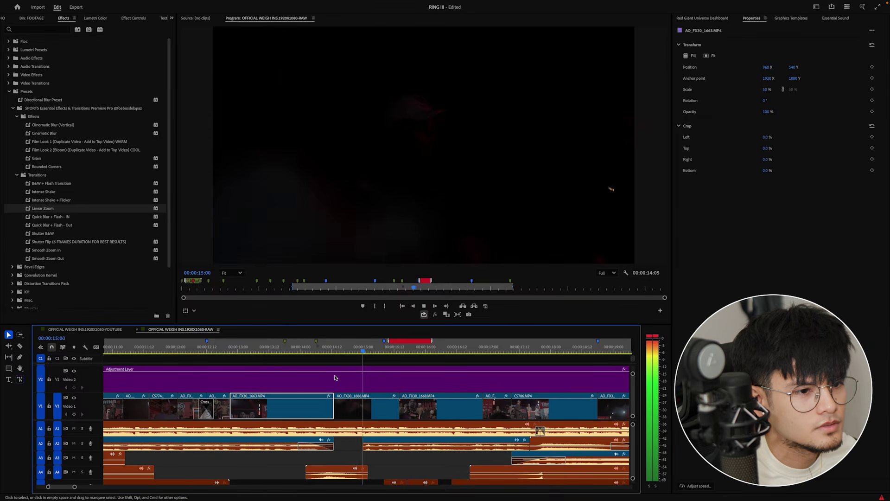
pyautogui.press('space')
# Step: Brighten AO_FX30_1666.MP4 with Exposure 0.6, Shadows 28.2 and Whites 36.6, and play into it from the preceding clip
pyautogui.click(359, 411)
pyautogui.press('Left')
pyautogui.press('Left')
pyautogui.press('Left')
pyautogui.press('Left')
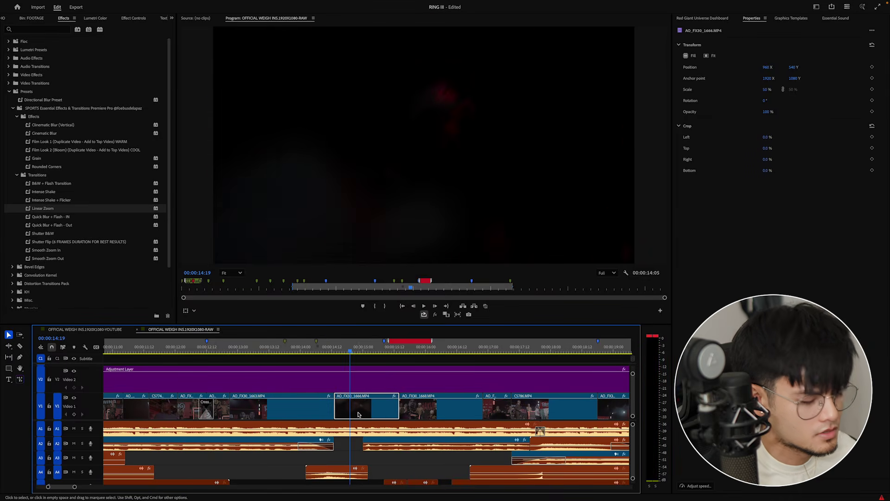
pyautogui.hotkey('shift', 'l')
pyautogui.moveTo(99, 218); pyautogui.dragTo(117, 228)
pyautogui.moveTo(98, 188); pyautogui.dragTo(104, 189)
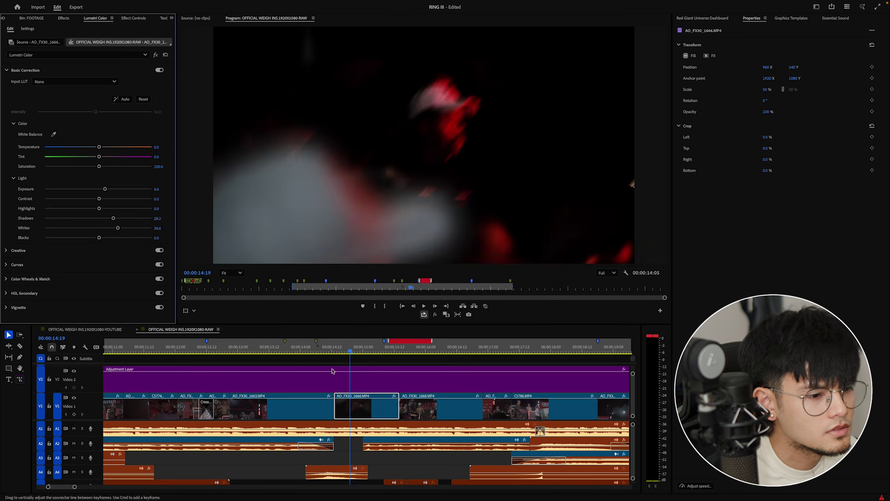
pyautogui.click(329, 351)
pyautogui.press('space')
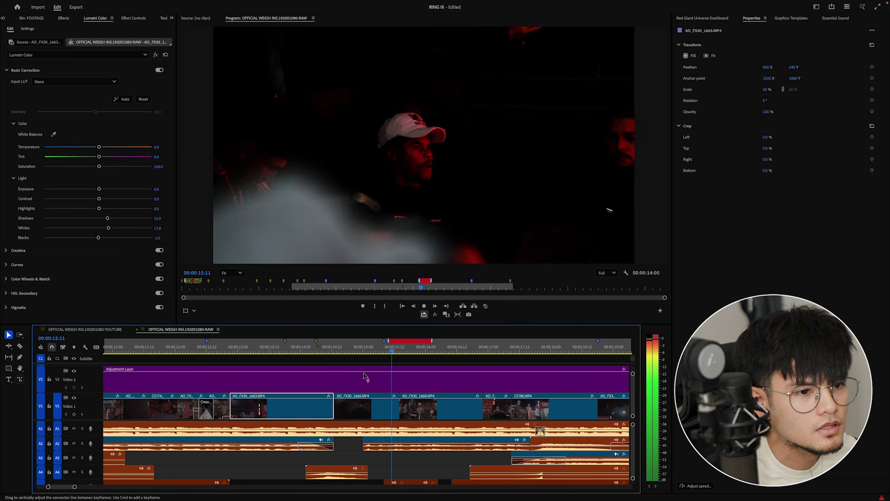
# Step: Make AO_FX30_1666.MP4 black and white with Saturation 0, raise Exposure to 1.5, lift the Shadows further, and play it back
pyautogui.click(364, 407)
pyautogui.moveTo(343, 352); pyautogui.dragTo(369, 354)
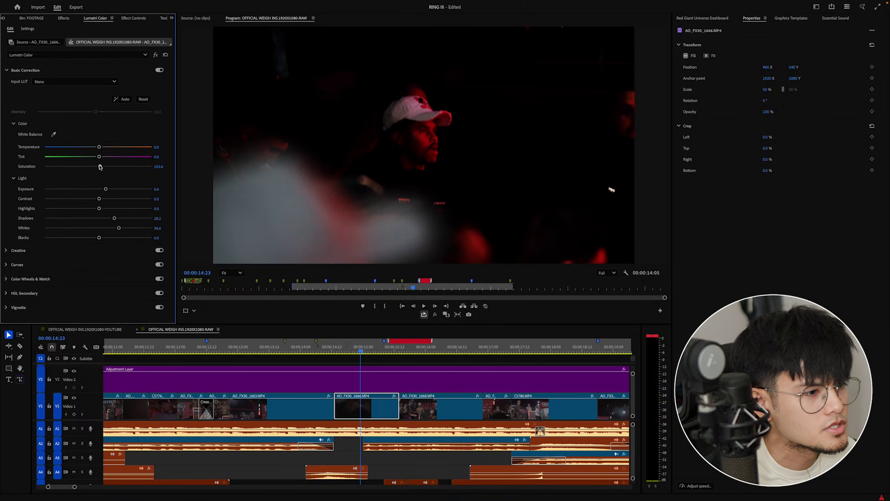
pyautogui.moveTo(99, 166); pyautogui.dragTo(13, 169)
pyautogui.moveTo(106, 190); pyautogui.dragTo(114, 190)
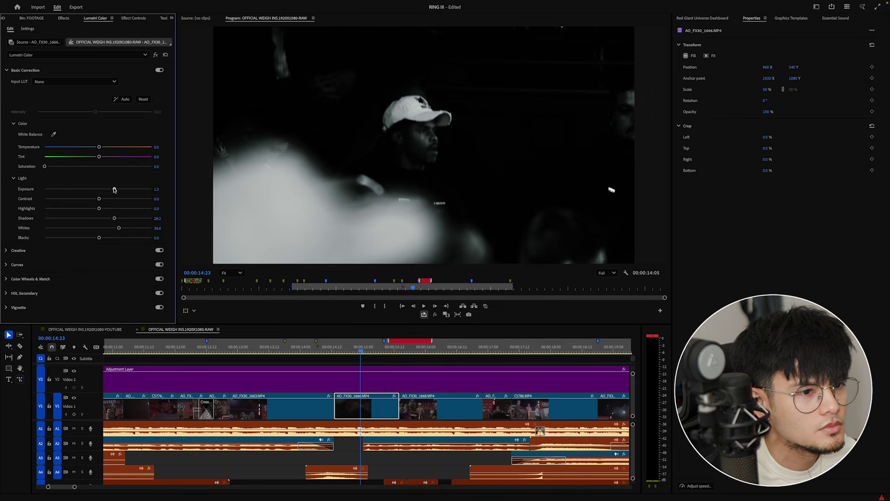
pyautogui.moveTo(115, 220); pyautogui.dragTo(123, 220)
pyautogui.click(304, 351)
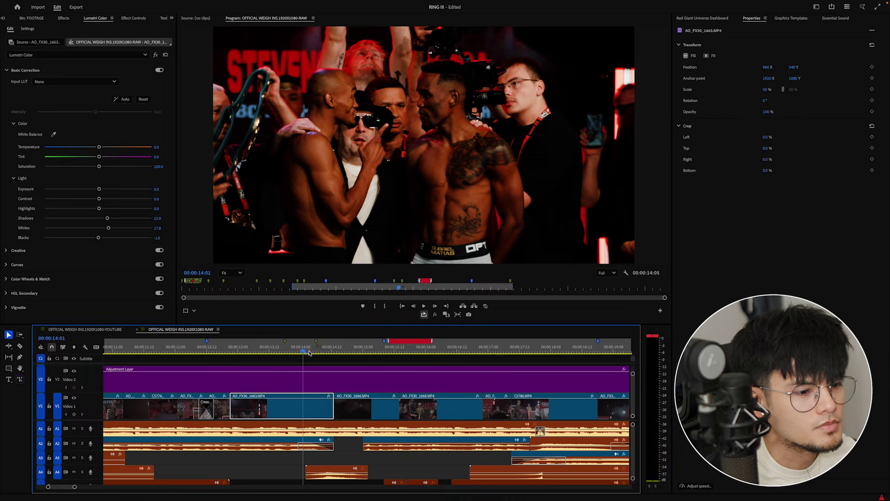
pyautogui.press('space')
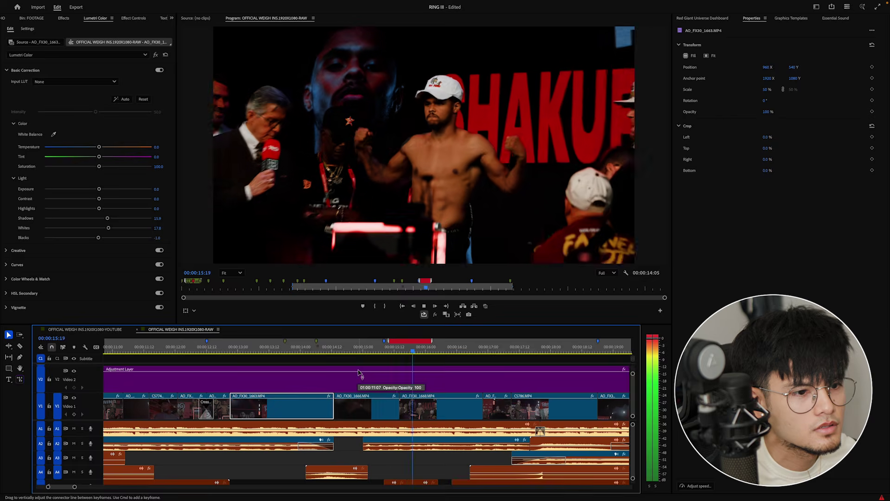
pyautogui.press('space')
pyautogui.click(313, 351)
pyautogui.press('space')
pyautogui.press('space')
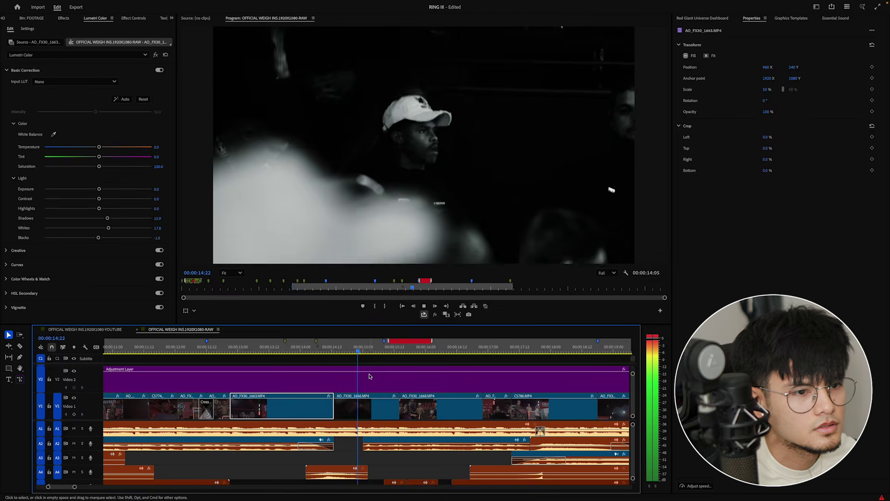
# Step: Apply the Quick Blur + Flash - Out preset to AO_FX30_1666.MP4 and play from it into AO_FX30_1668.MP4
pyautogui.click(386, 401)
pyautogui.hotkey('shift', '7')
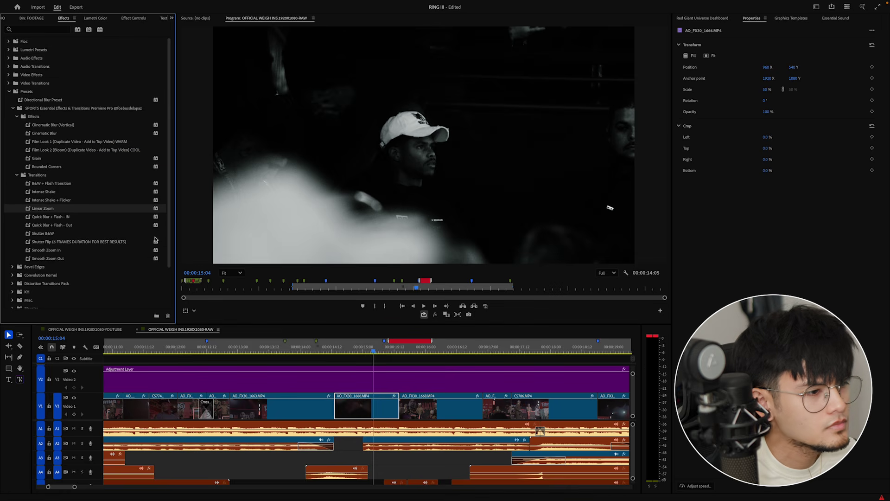
pyautogui.moveTo(55, 225); pyautogui.dragTo(382, 395)
pyautogui.press('space')
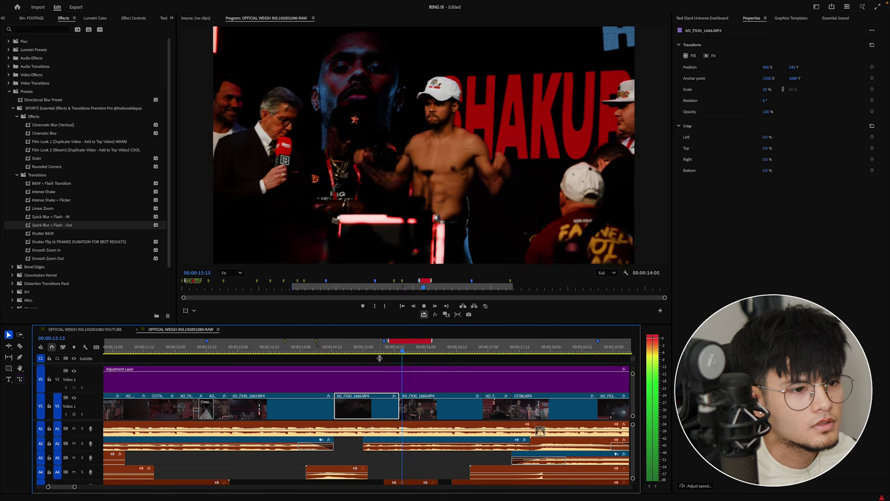
pyautogui.press('space')
pyautogui.press('=')
pyautogui.click(212, 348)
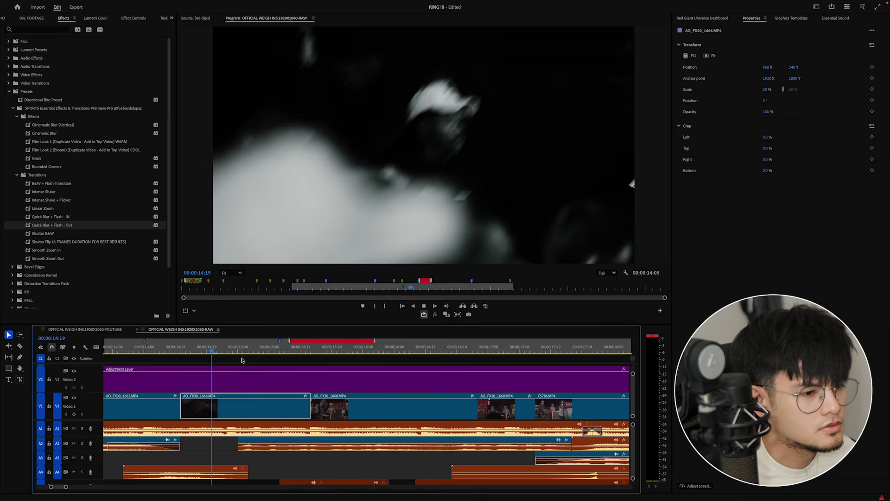
pyautogui.press('space')
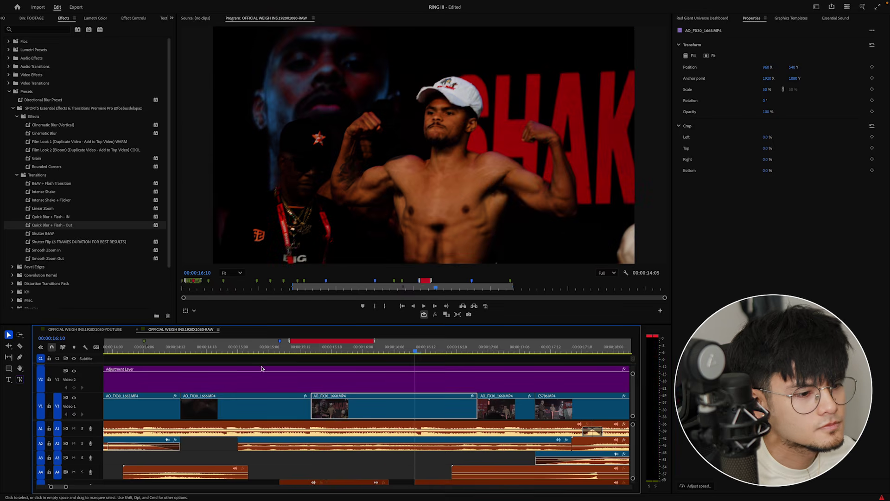
# Step: Replay the cut from AO_FX30_1666.MP4 into AO_FX30_1668.MP4 against the sound on the lower audio tracks
pyautogui.click(272, 353)
pyautogui.moveTo(273, 355)
pyautogui.mouseDown()
pyautogui.moveTo(354, 353)
pyautogui.moveTo(252, 353)
pyautogui.moveTo(273, 355)
pyautogui.mouseUp()
pyautogui.press('space')
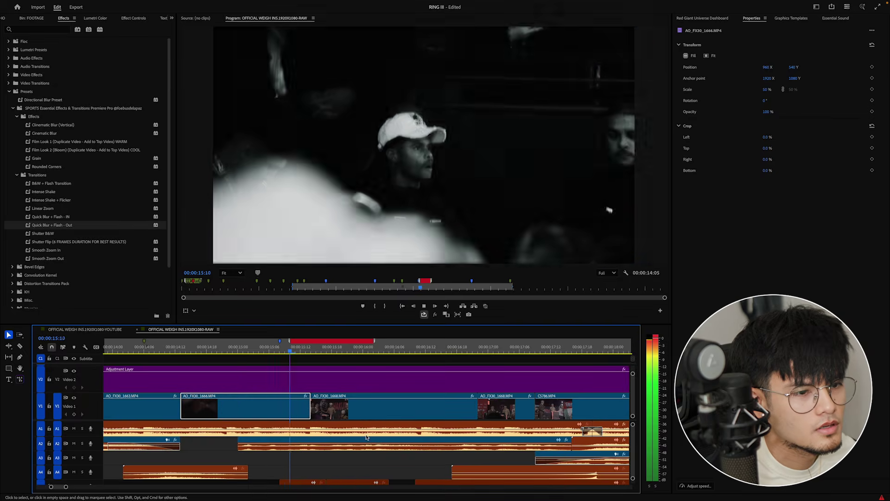
pyautogui.scroll(-1, 351, 449)
pyautogui.scroll(-3, 350, 449)
pyautogui.press('space')
pyautogui.press('space')
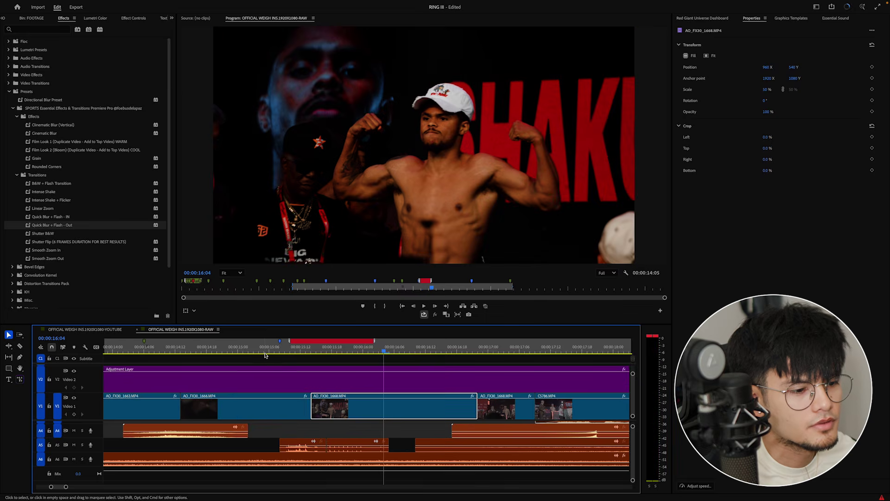
pyautogui.click(265, 349)
pyautogui.press('space')
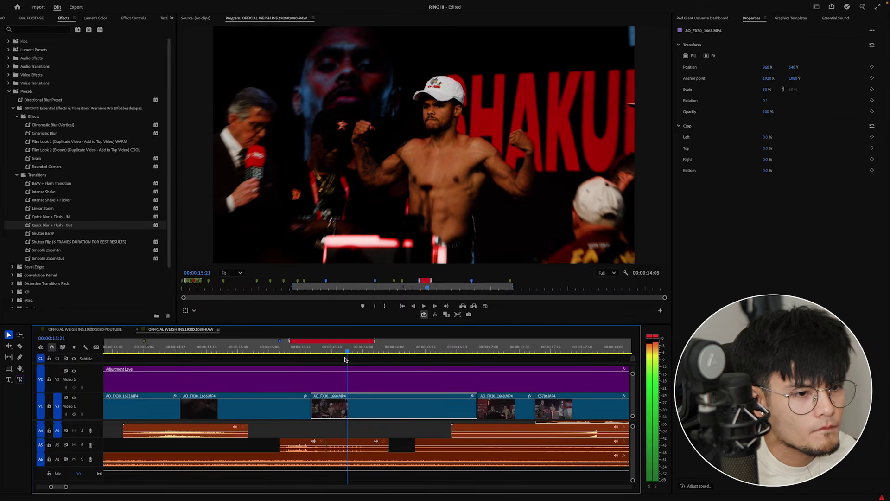
pyautogui.press('space')
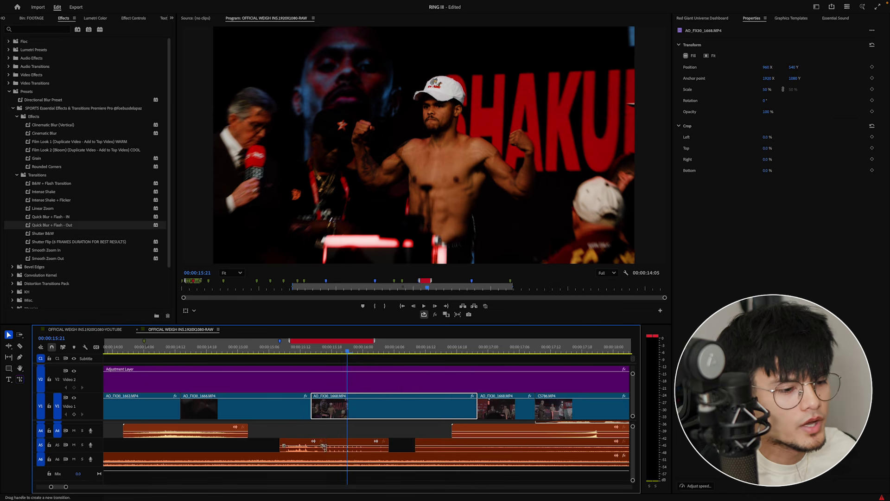
# Step: Apply the Intense Shake + Flicker preset to the first AO_FX30_1668.MP4 clip and play into it from AO_FX30_1666.MP4
pyautogui.press('Left')
pyautogui.press('Left')
pyautogui.press('Left')
pyautogui.press('Left')
pyautogui.press('Left')
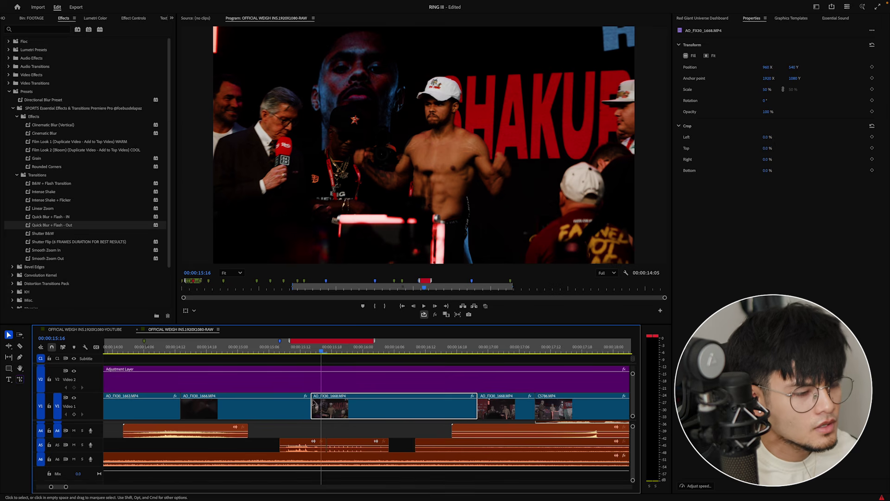
pyautogui.click(58, 202)
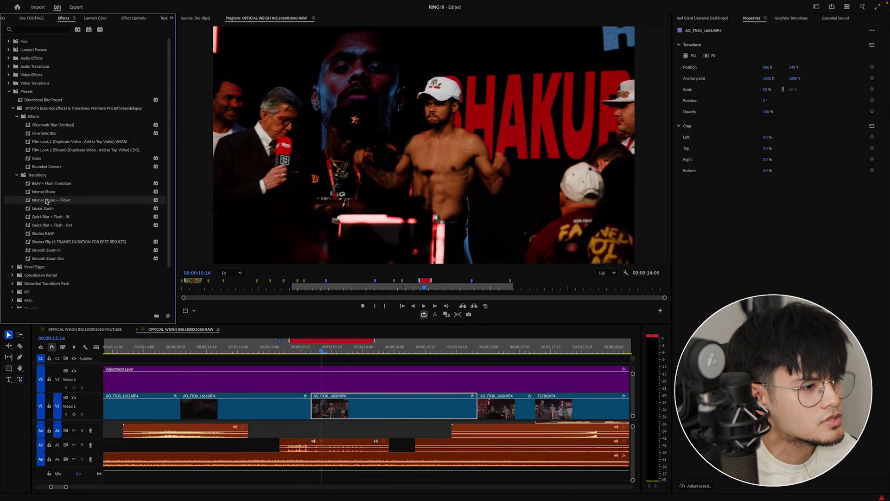
pyautogui.moveTo(348, 341); pyautogui.dragTo(342, 403)
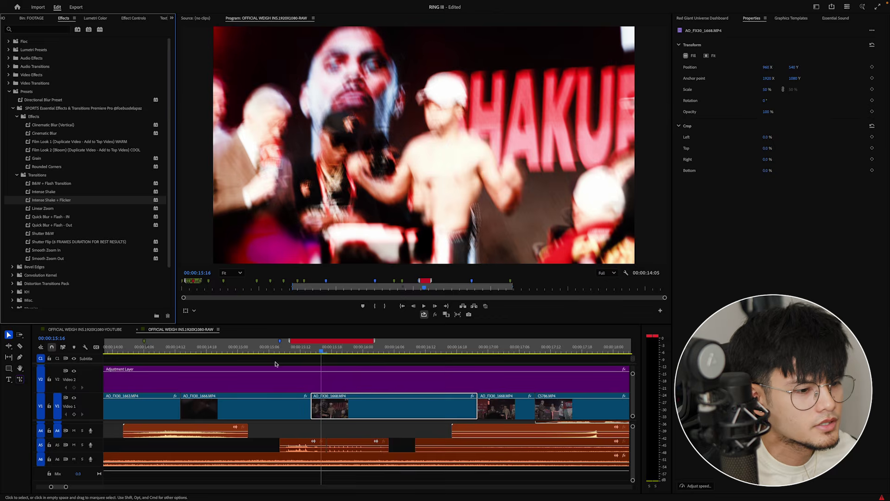
pyautogui.click(254, 347)
pyautogui.press('space')
pyautogui.press('space')
pyautogui.press('Right')
pyautogui.press('Right')
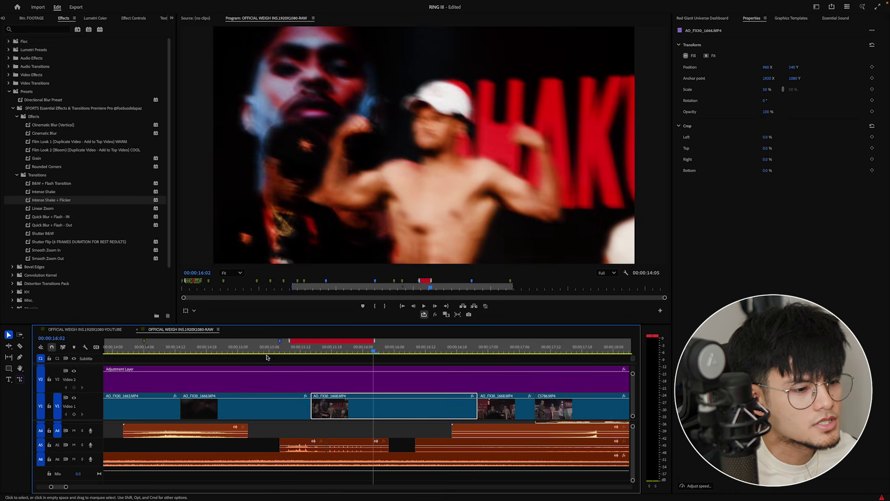
# Step: Step through the shake and flicker on the first AO_FX30_1668.MP4 clip and replay the cut into it from AO_FX30_1666.MP4
pyautogui.press('Right')
pyautogui.press('Right')
pyautogui.press('Right')
pyautogui.press('Right')
pyautogui.press('Right')
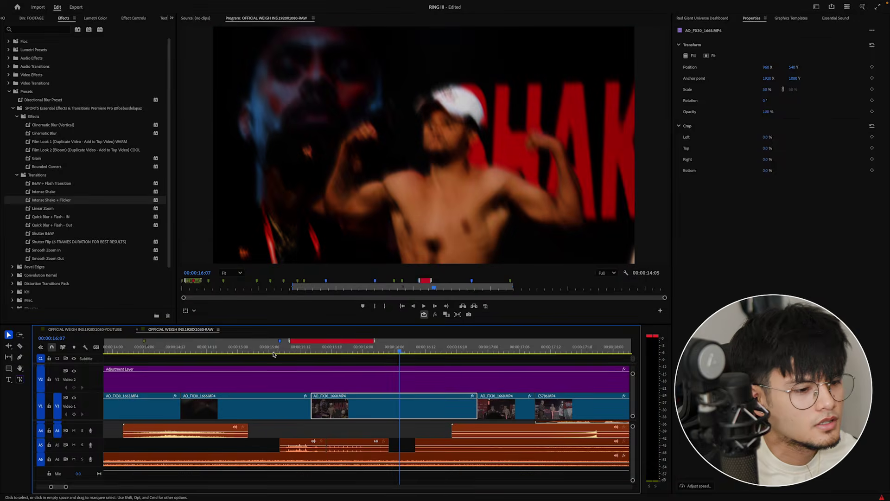
pyautogui.click(249, 349)
pyautogui.press('space')
pyautogui.press('space')
pyautogui.click(249, 349)
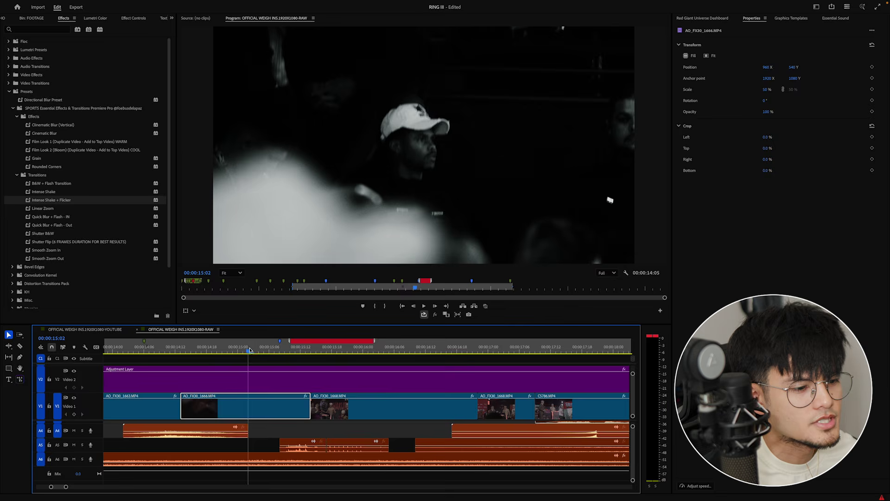
pyautogui.press('space')
pyautogui.press('space')
pyautogui.click(280, 349)
pyautogui.moveTo(279, 351); pyautogui.dragTo(363, 355)
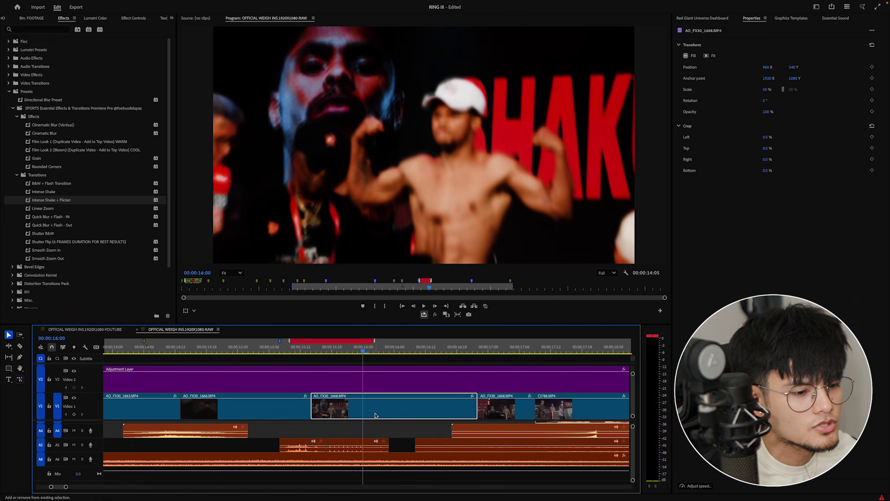
# Step: Turn off the Intense Shake + Flicker Transform effect on the first AO_FX30_1668.MP4 clip and play into it from AO_FX30_1666.MP4
pyautogui.hotkey('shift', '5')
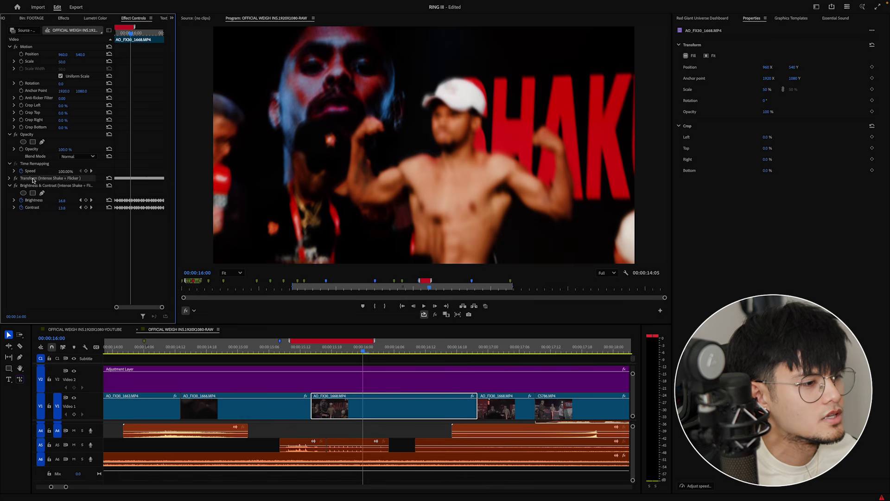
pyautogui.click(15, 178)
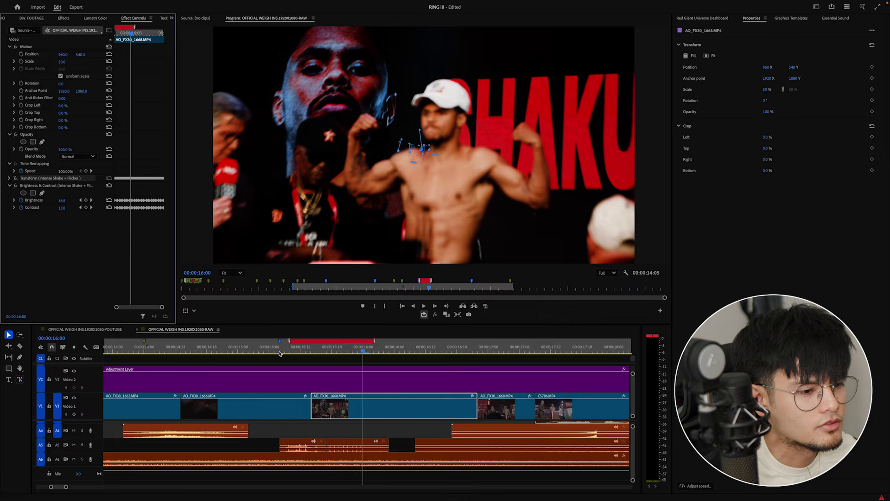
pyautogui.click(274, 355)
pyautogui.press('space')
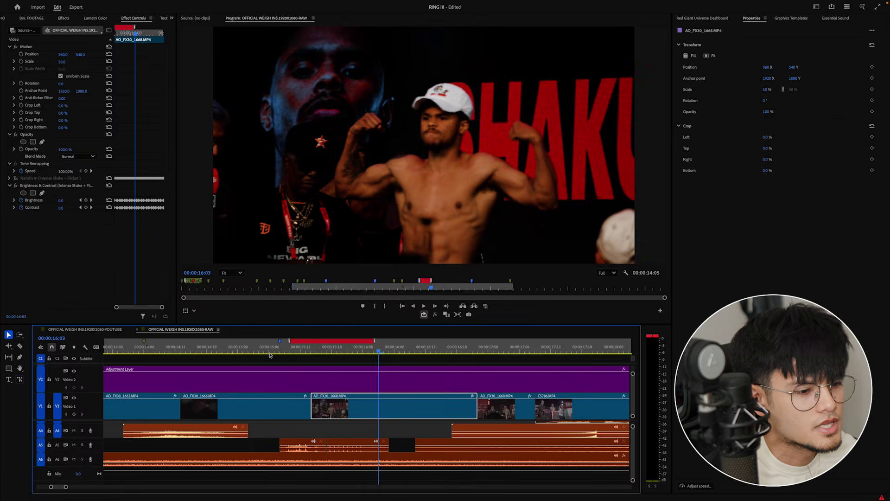
pyautogui.press('space')
pyautogui.press('space')
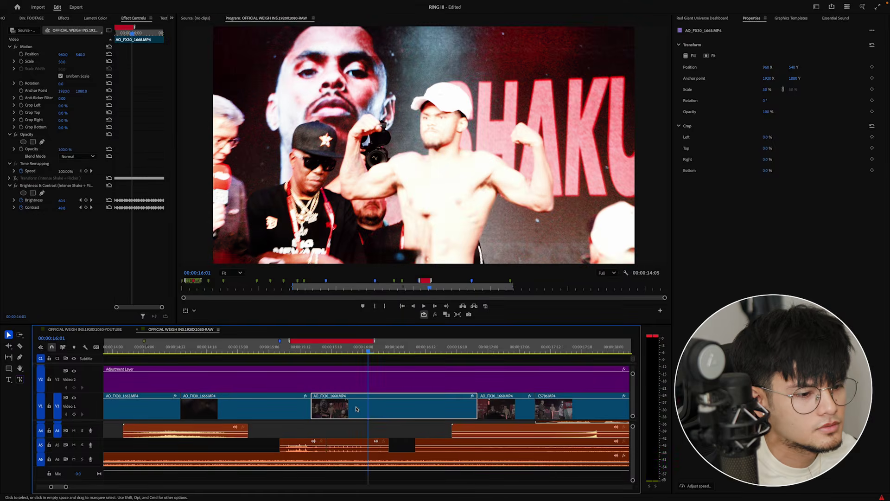
# Step: Delete the flicker's Brightness and Contrast keyframes from 00:00:16:01 onward on the first AO_FX30_1668.MP4 clip and replay the cut
pyautogui.moveTo(134, 194); pyautogui.dragTo(164, 226)
pyautogui.press('Delete')
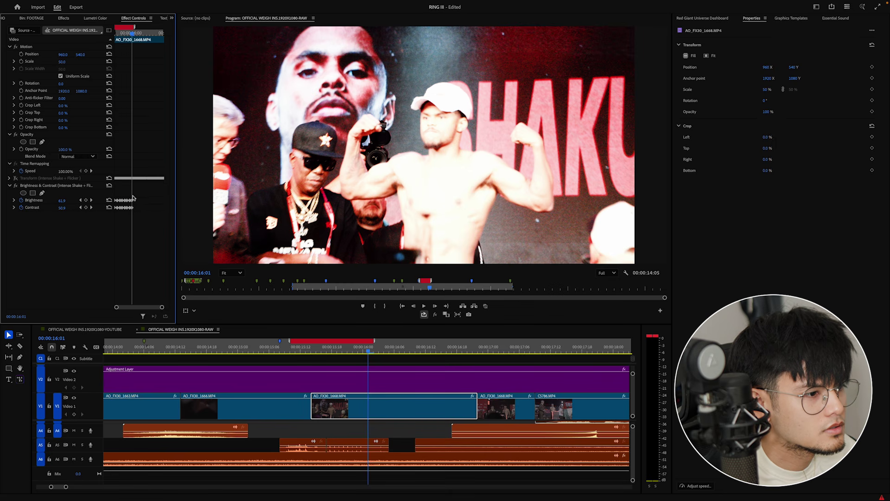
pyautogui.moveTo(140, 197); pyautogui.dragTo(131, 215)
pyautogui.press('Delete')
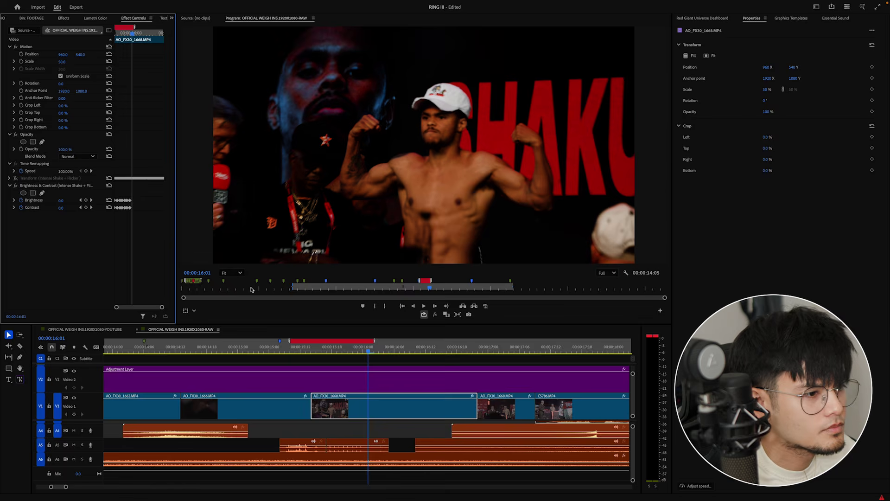
pyautogui.click(259, 354)
pyautogui.press('space')
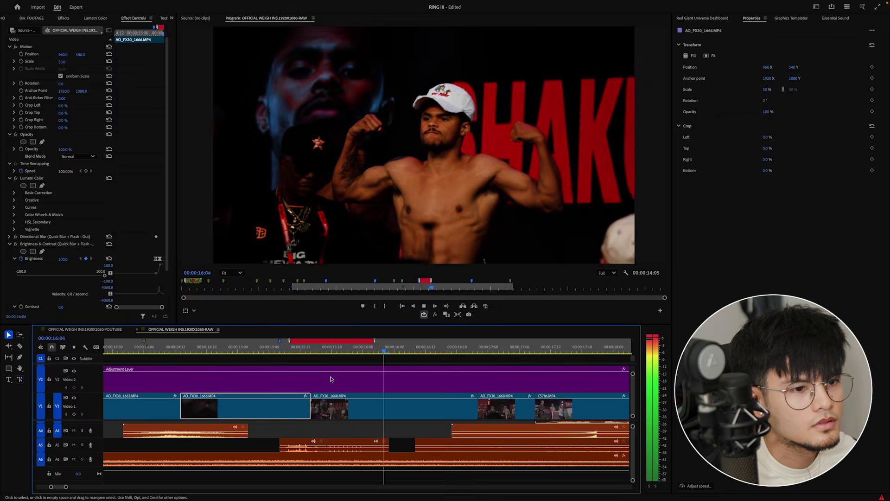
pyautogui.click(259, 354)
pyautogui.press('space')
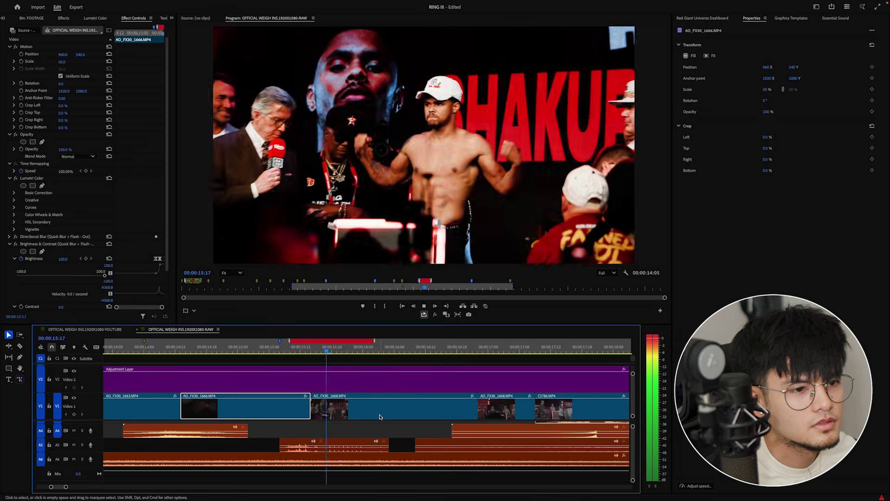
pyautogui.press('space')
# Step: Apply the B&W + Flash Transition preset to the first AO_FX30_1668.MP4 clip and play into it from AO_FX30_1666.MP4
pyautogui.click(380, 416)
pyautogui.hotkey('shift', '7')
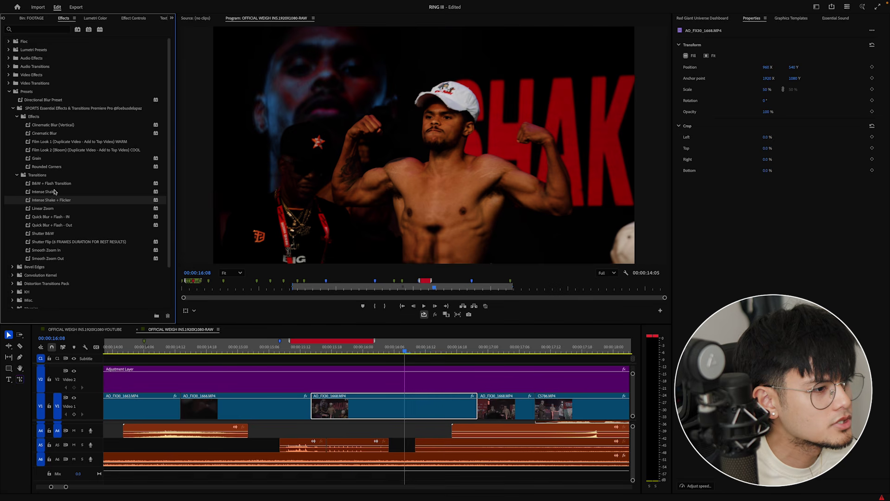
pyautogui.moveTo(52, 184); pyautogui.dragTo(138, 226)
pyautogui.moveTo(268, 337); pyautogui.dragTo(352, 402)
pyautogui.click(258, 348)
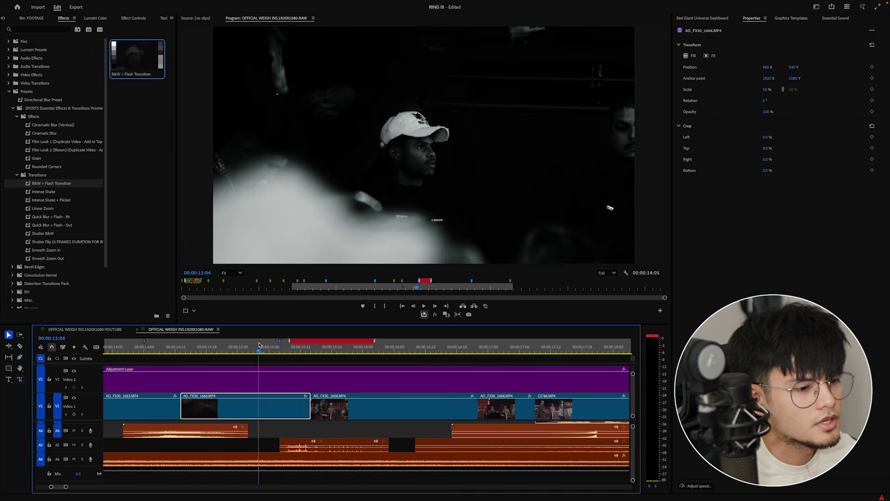
pyautogui.press('space')
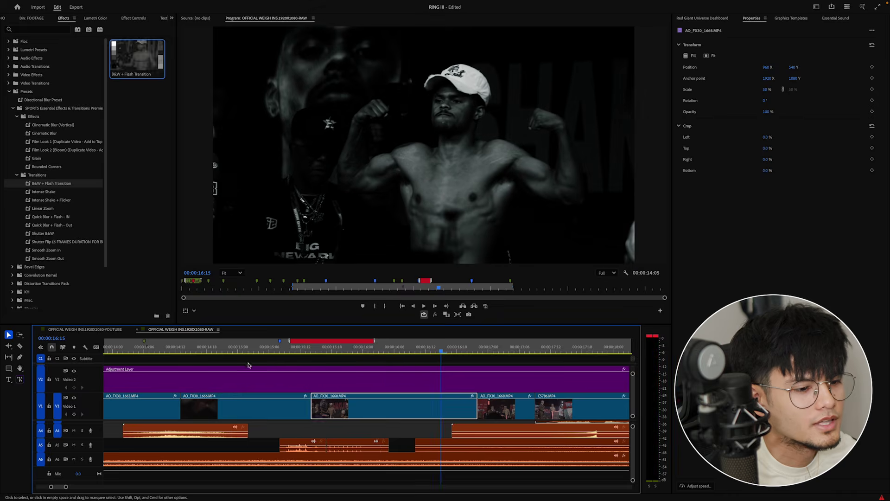
# Step: Replay the black-and-white flash and apply the Linear Zoom preset to the first AO_FX30_1668.MP4 clip
pyautogui.click(237, 348)
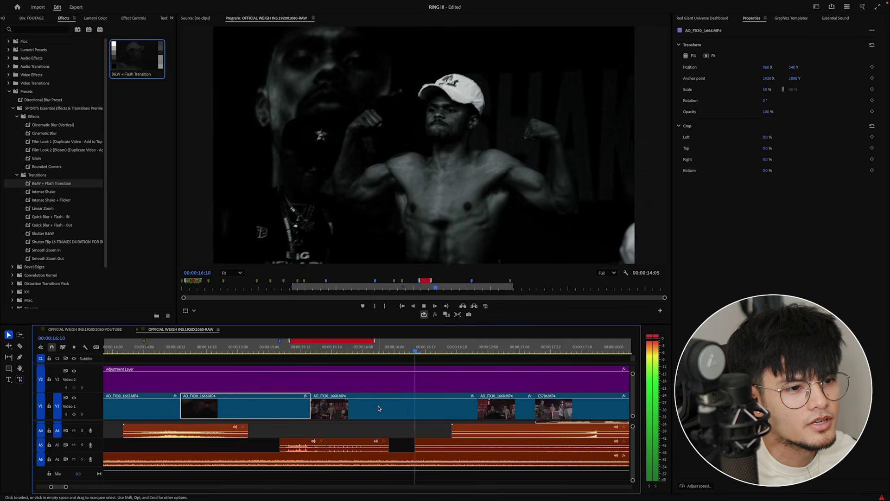
pyautogui.press('space')
pyautogui.click(244, 351)
pyautogui.press('space')
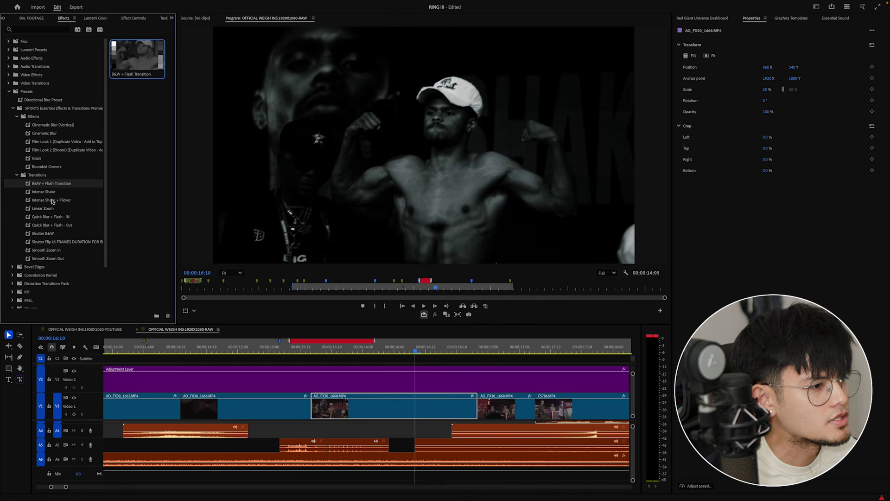
pyautogui.moveTo(48, 210); pyautogui.dragTo(392, 411)
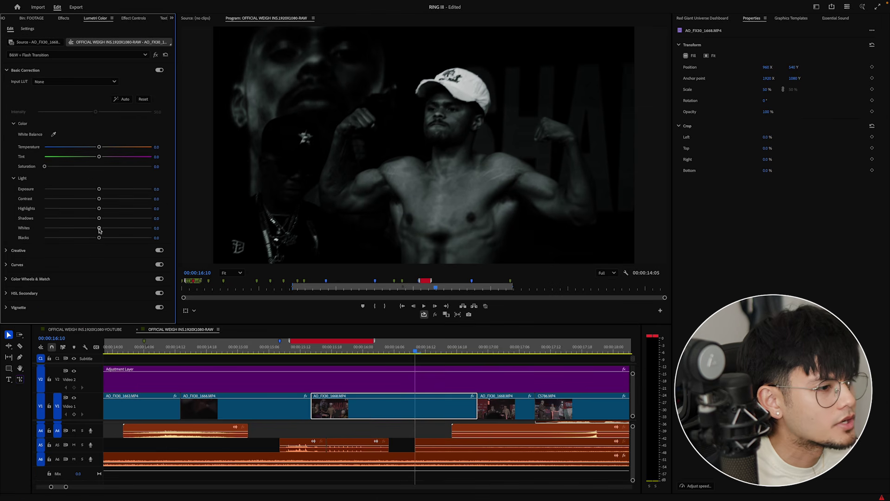
# Step: Brighten the B&W + Flash Transition grade on the first AO_FX30_1668.MP4 clip with Whites 22.3 and Shadows 30.1, and play it back
pyautogui.moveTo(99, 228); pyautogui.dragTo(115, 218)
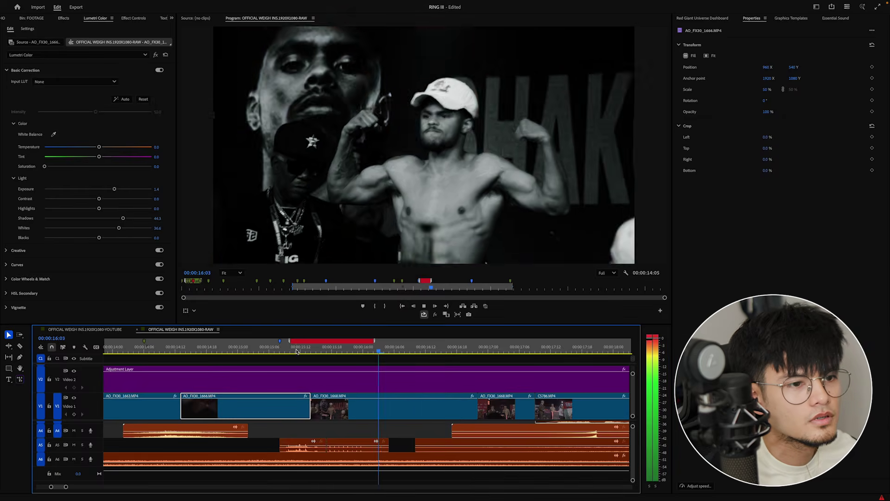
pyautogui.press('space')
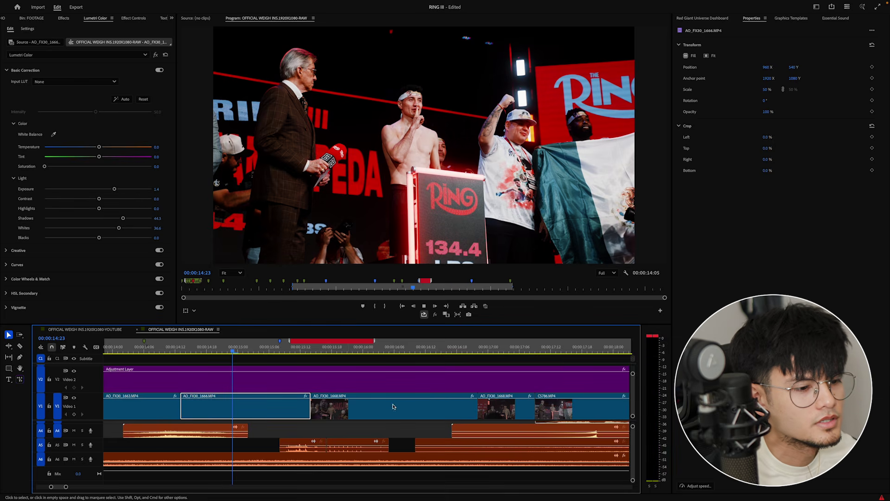
pyautogui.press('space')
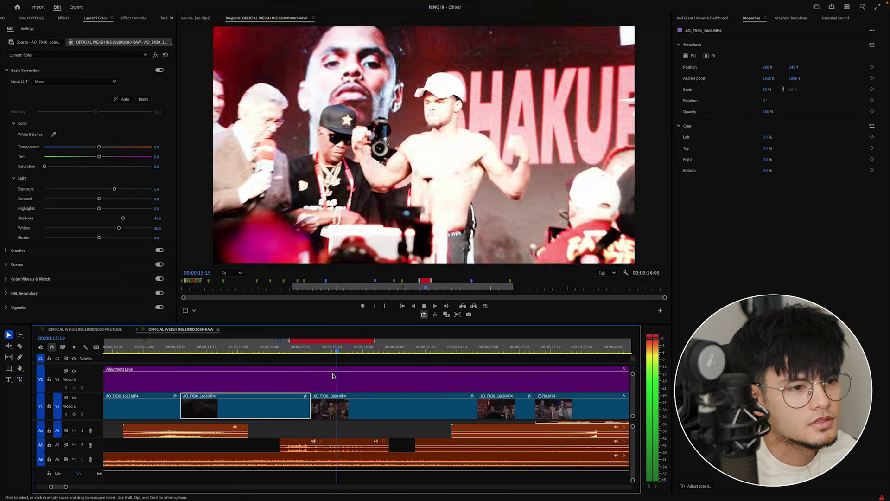
pyautogui.press('space')
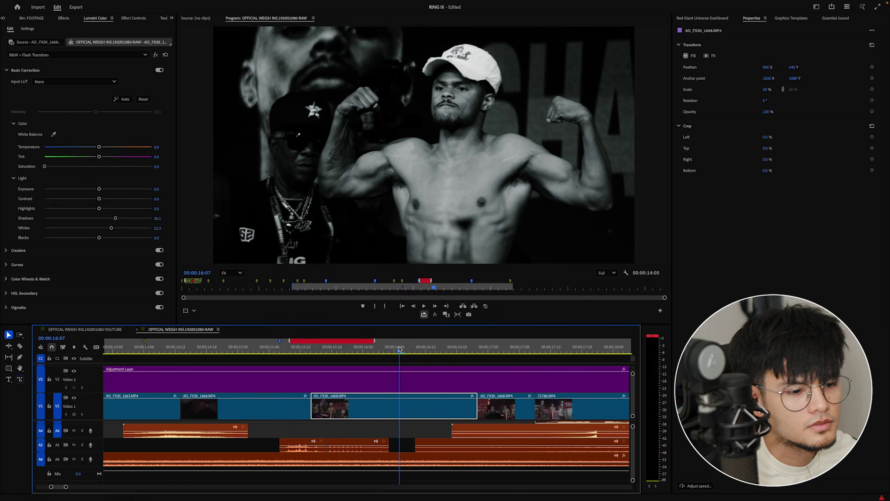
# Step: Apply the Quick Blur + Flash - Out preset at 00:00:16:19 on the first AO_FX30_1668.MP4 clip and play through into C5786.MP4
pyautogui.click(461, 354)
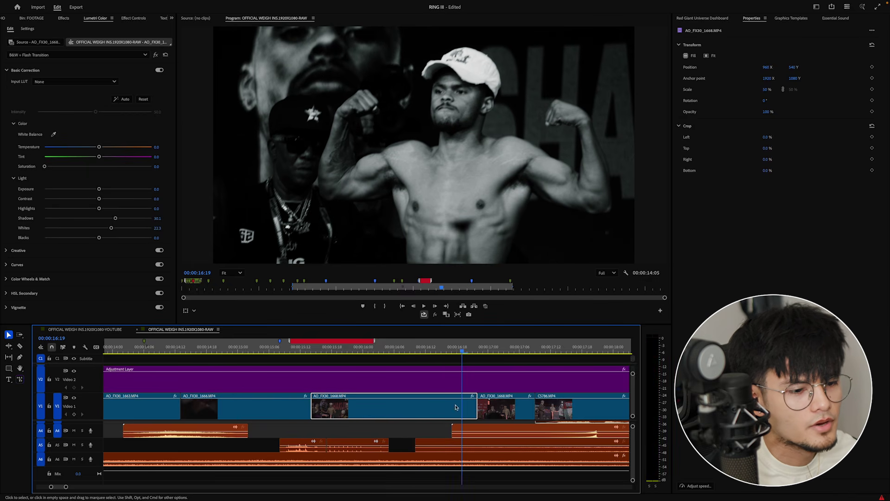
pyautogui.hotkey('shift', '7')
pyautogui.moveTo(53, 226); pyautogui.dragTo(436, 402)
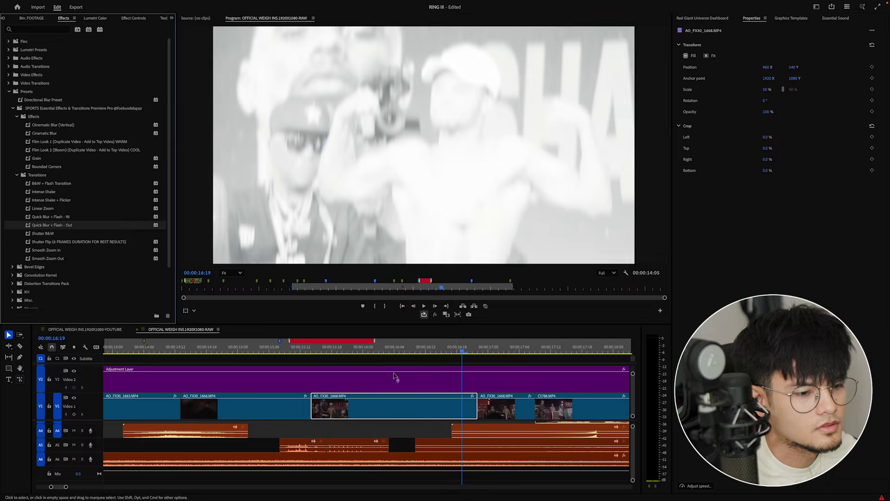
pyautogui.click(284, 346)
pyautogui.press('space')
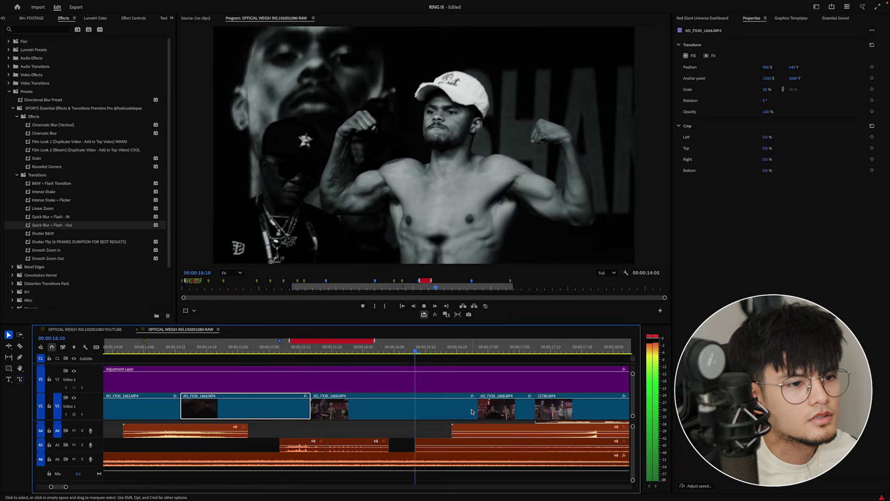
pyautogui.press('space')
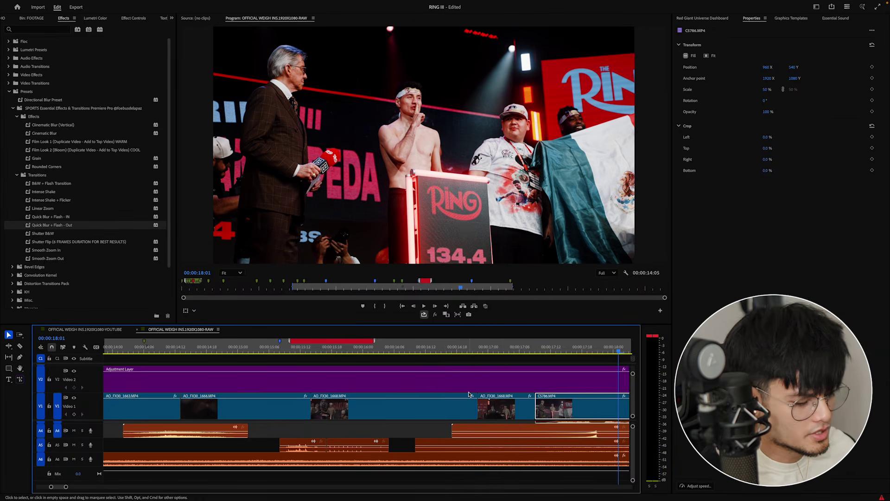
# Step: Play from the end of the first AO_FX30_1668.MP4 clip through the short clip after it into C5786.MP4
pyautogui.press('-')
pyautogui.press('-')
pyautogui.press('-')
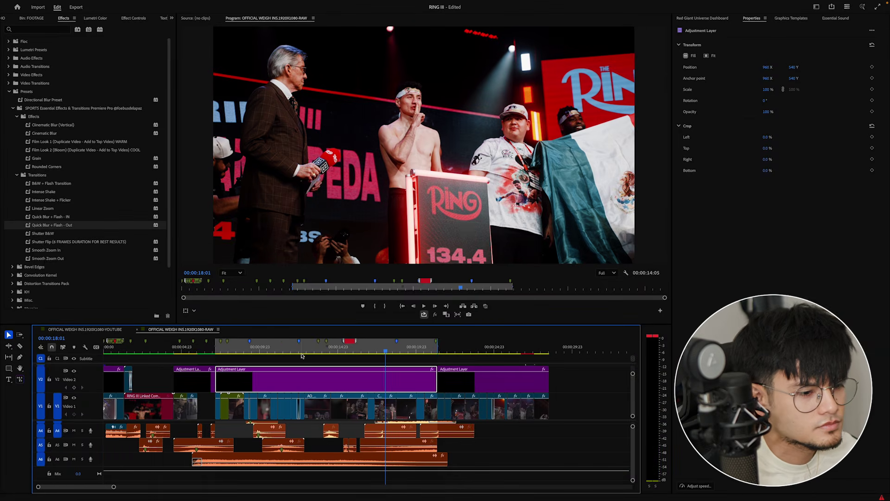
pyautogui.click(388, 398)
pyautogui.press('=')
pyautogui.press('=')
pyautogui.press('=')
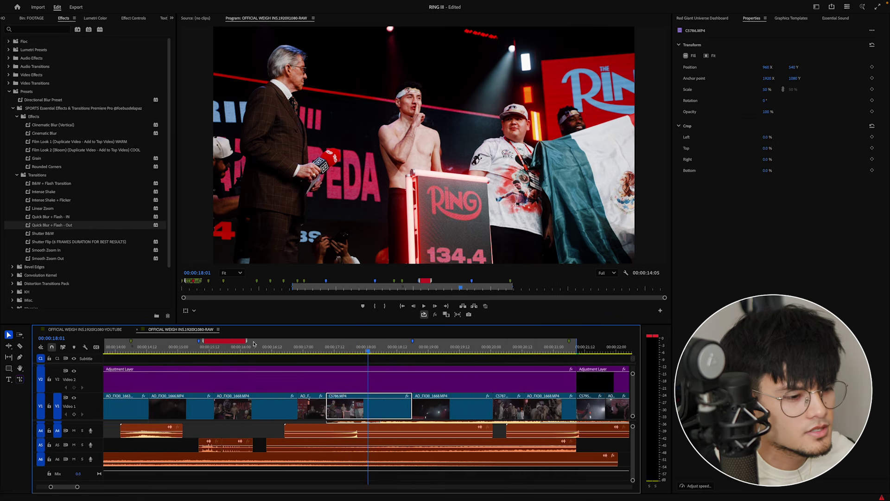
pyautogui.click(272, 349)
pyautogui.press('space')
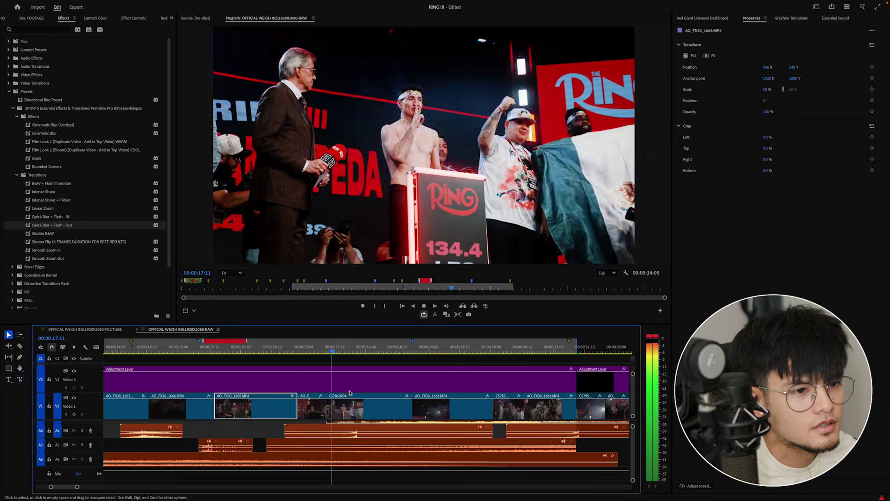
pyautogui.press('space')
# Step: Review the sound on the upper audio tracks while replaying the short AO_FX30_1668.MP4 clip and C5786.MP4
pyautogui.click(313, 350)
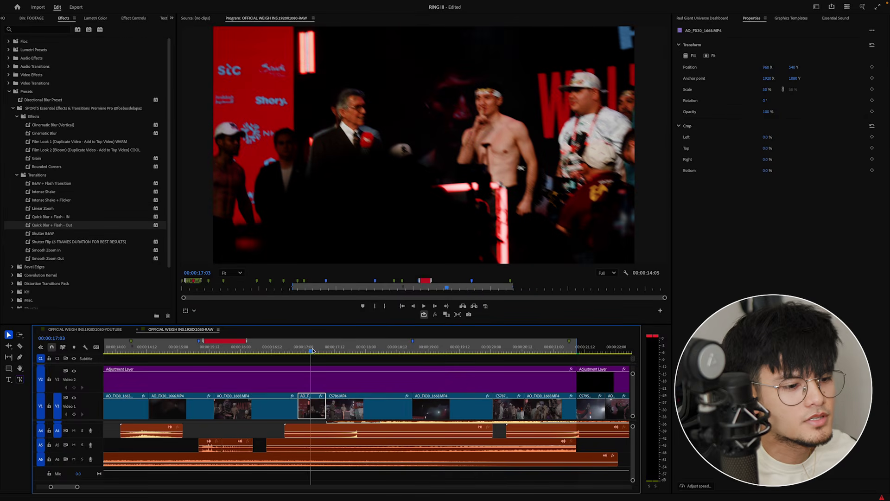
pyautogui.scroll(5, 355, 430)
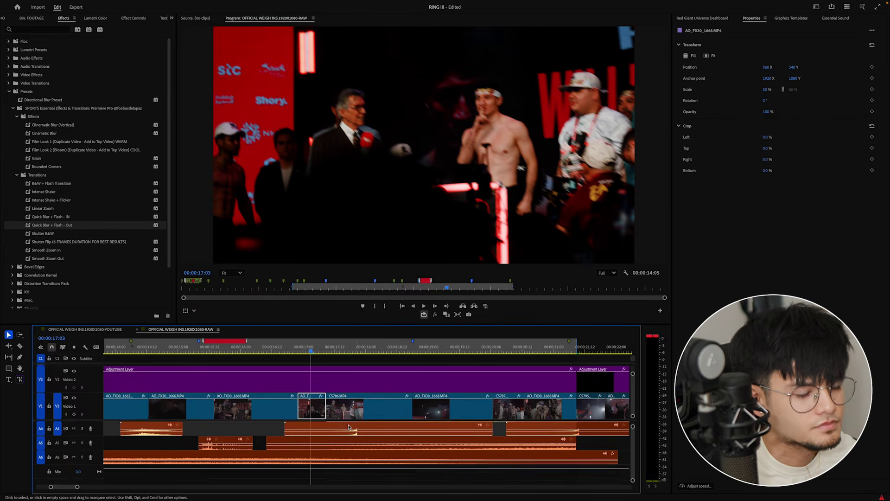
pyautogui.press('space')
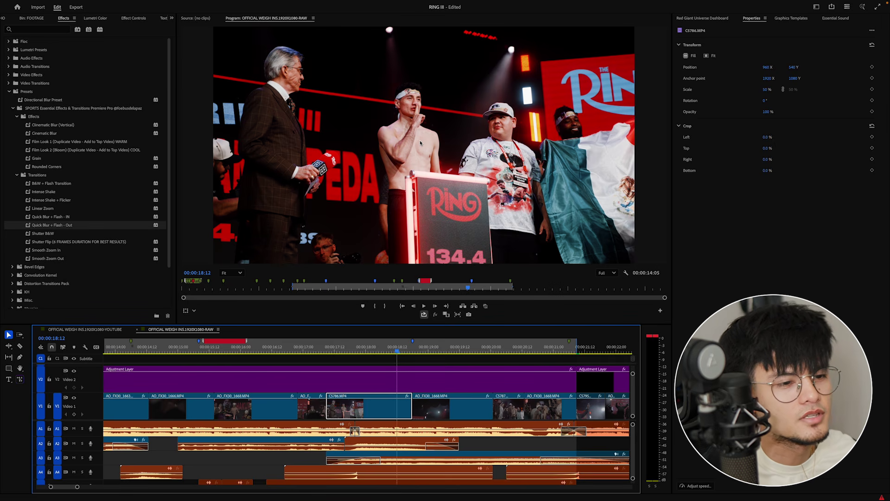
pyautogui.click(299, 350)
pyautogui.press('space')
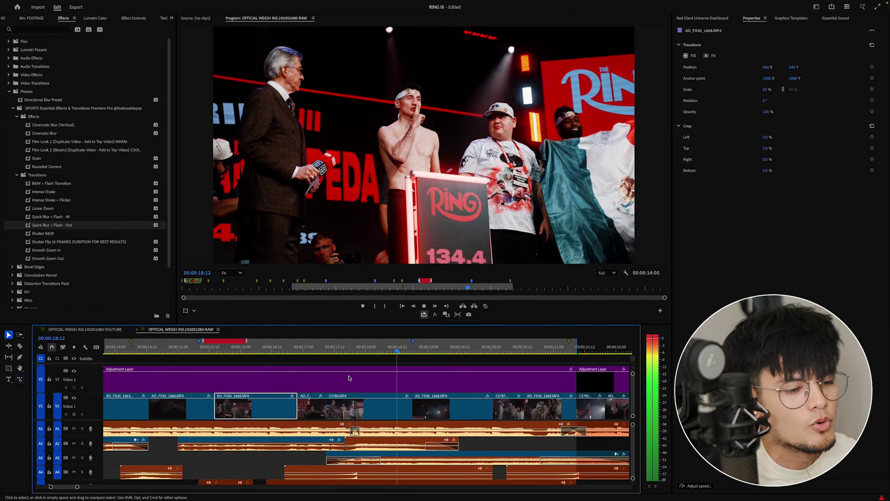
pyautogui.press('space')
pyautogui.press('space')
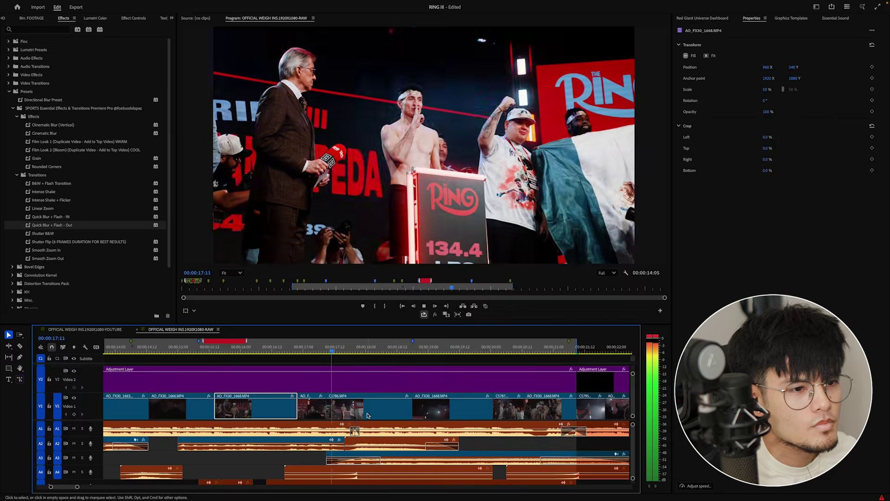
# Step: Nest the C5786.MP4 clip into its own sequence, keeping the suggested name
pyautogui.click(371, 414)
pyautogui.hotkey('alt', 'shift', 'n')
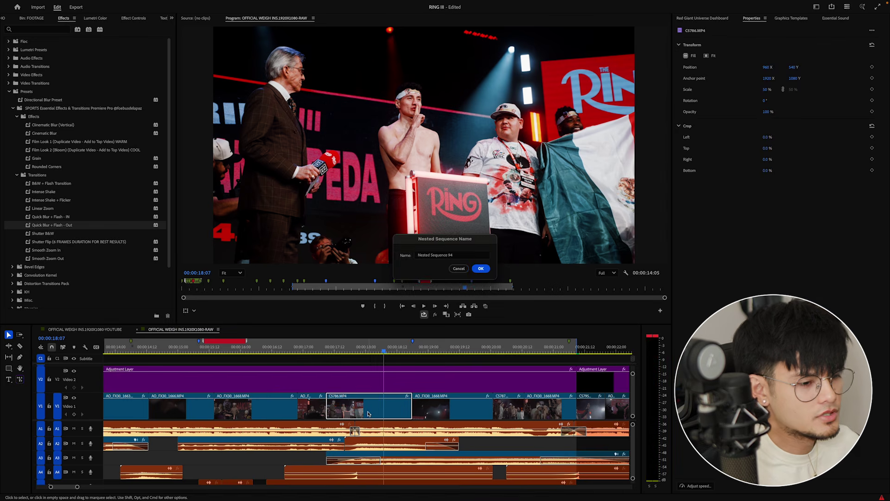
pyautogui.press('Return')
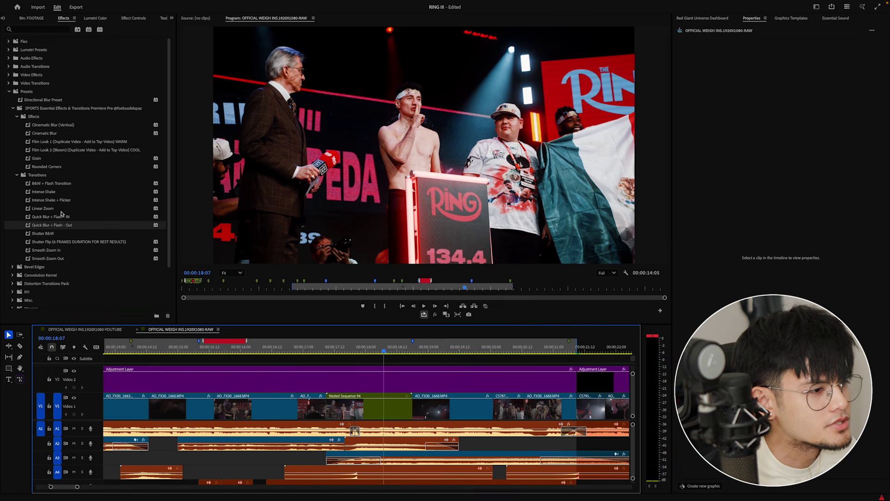
# Step: Nest the C5786.MP4 clip into its own sequence again, keeping the suggested name, with the playhead at 00:00:17:18
pyautogui.press('space')
pyautogui.click(313, 406)
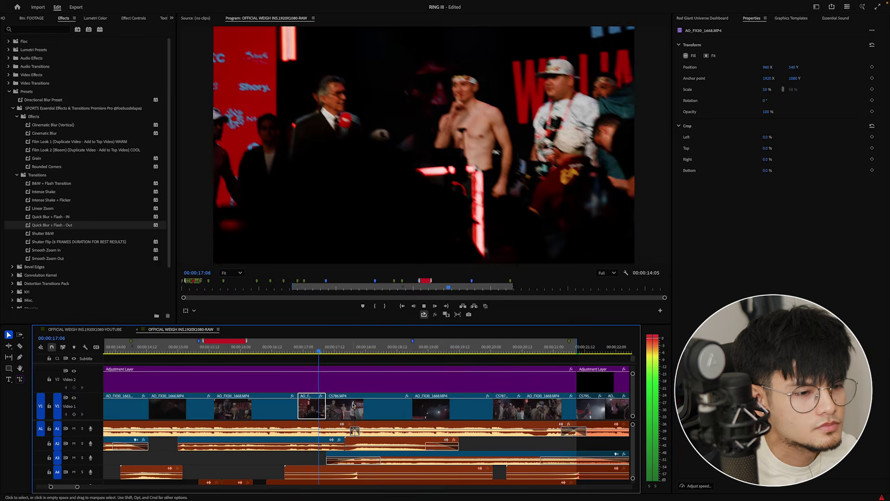
pyautogui.click(365, 415)
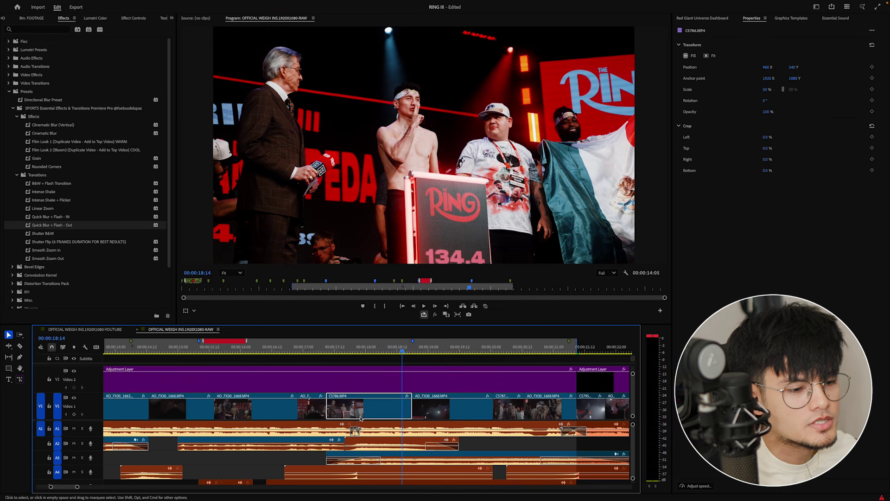
pyautogui.click(351, 345)
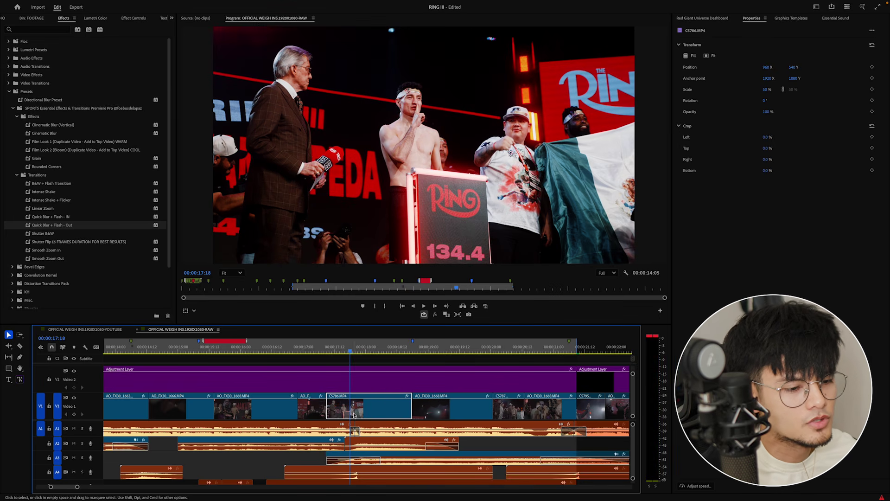
pyautogui.hotkey('alt', 'n')
pyautogui.press('Return')
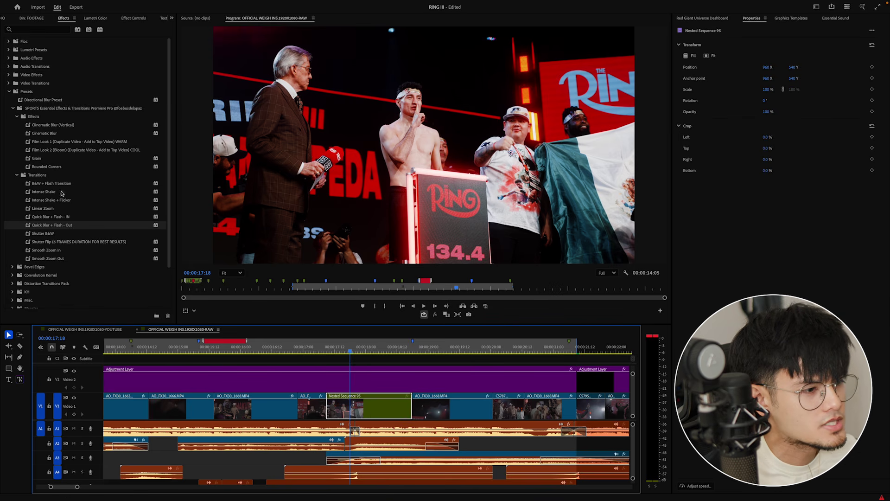
# Step: Apply the Linear Zoom preset to the new nested sequence and play through it into the following AO_FX30_1668.MP4 clip
pyautogui.click(54, 233)
pyautogui.moveTo(50, 209); pyautogui.dragTo(234, 314)
pyautogui.moveTo(352, 416); pyautogui.dragTo(256, 407)
pyautogui.press('space')
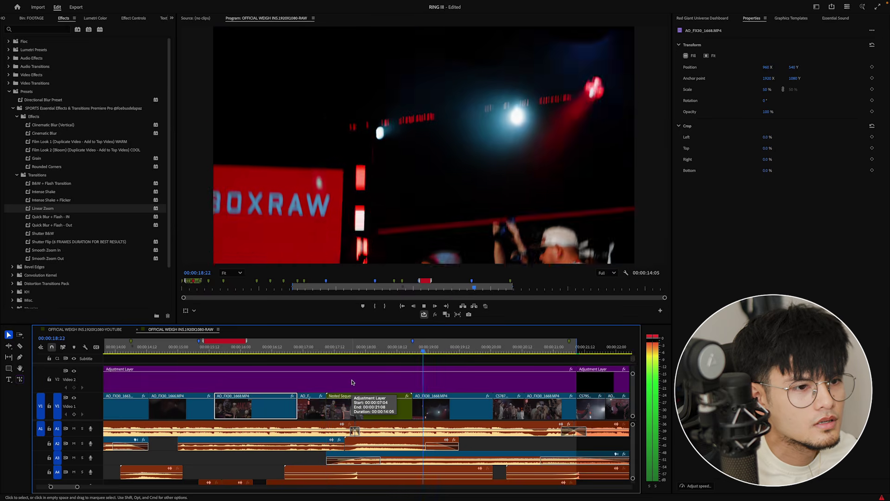
pyautogui.click(351, 360)
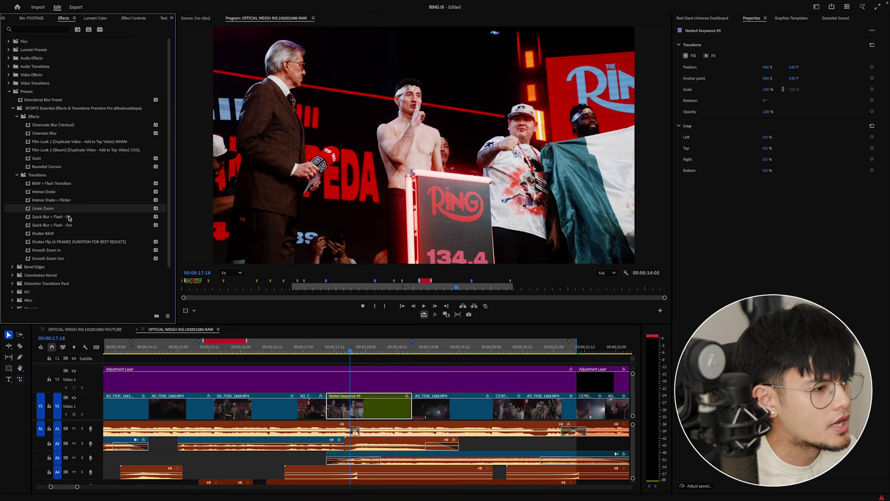
# Step: Apply the B&W + Flash Transition preset to the nested sequence at 00:00:17:18 and play the flash back
pyautogui.click(48, 235)
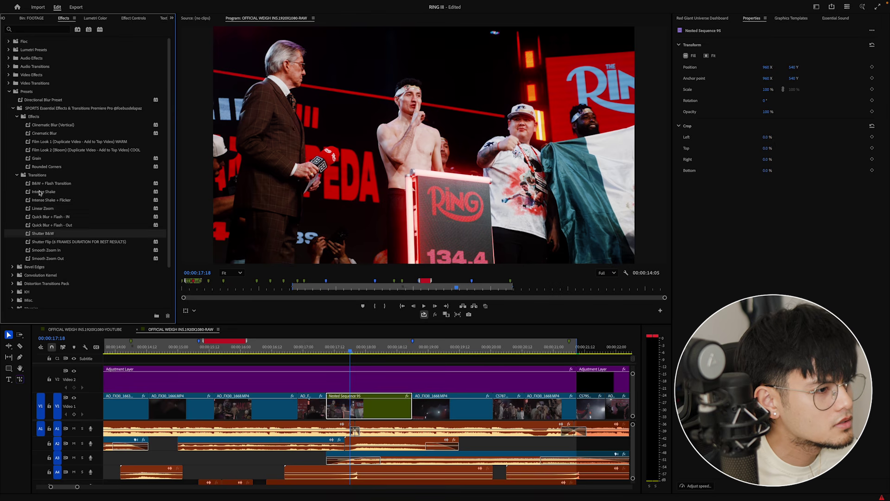
pyautogui.moveTo(49, 185); pyautogui.dragTo(89, 208)
pyautogui.moveTo(340, 414); pyautogui.dragTo(340, 414)
pyautogui.press('space')
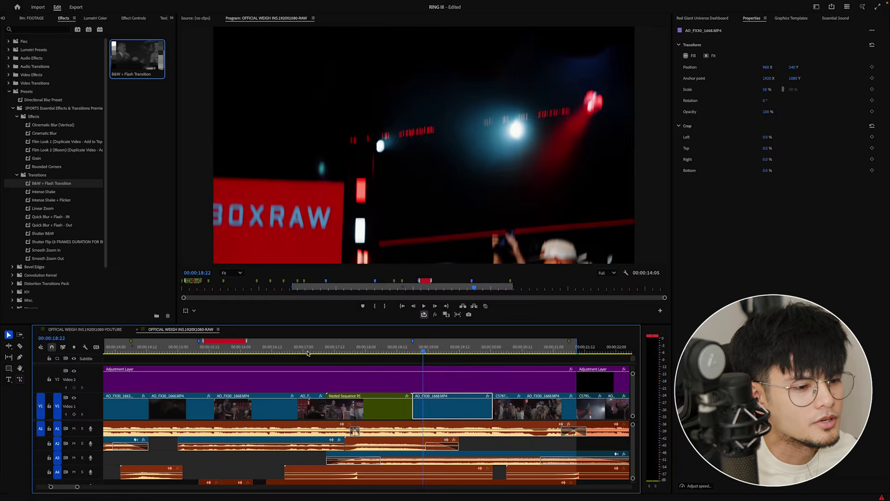
pyautogui.press('space')
pyautogui.click(376, 411)
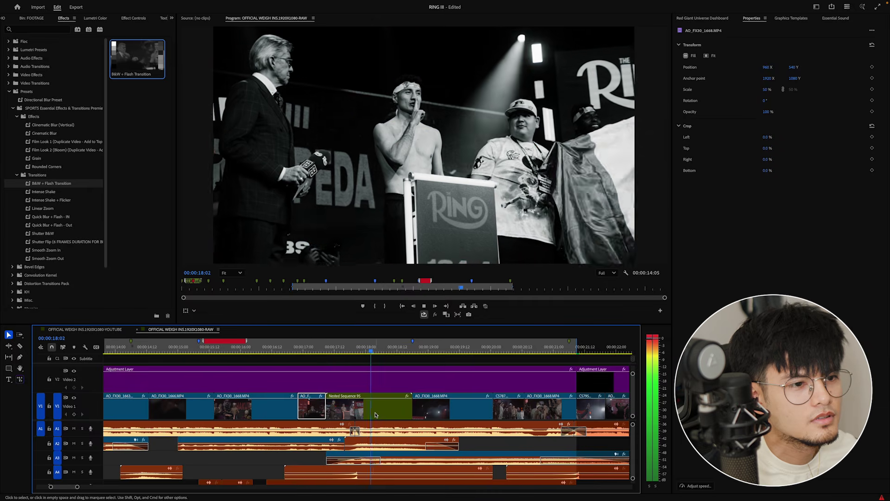
pyautogui.press('space')
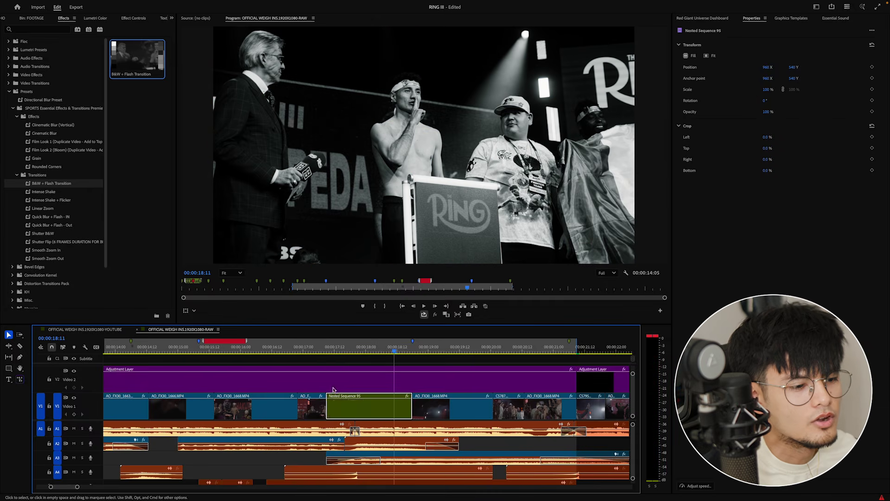
# Step: Replay the transition from the short AO_FX30_1668.MP4 clip into the nested sequence to check the black-and-white flash
pyautogui.click(319, 351)
pyautogui.press('space')
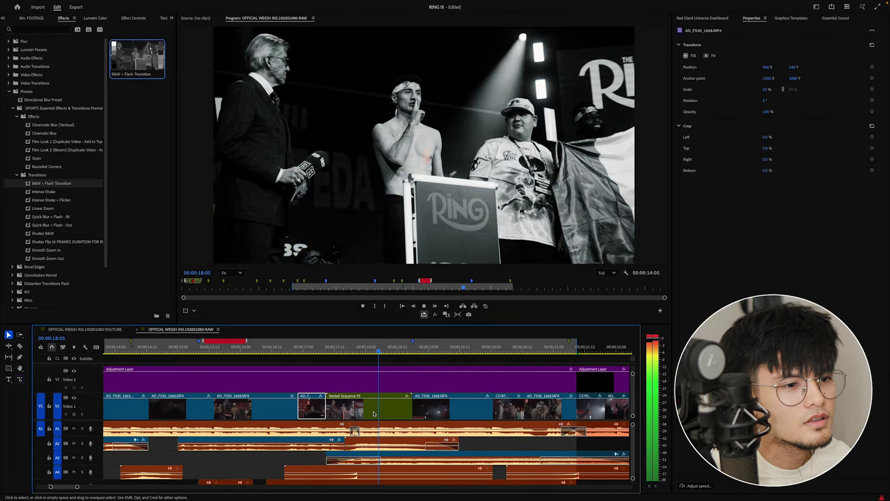
pyautogui.press('space')
pyautogui.click(307, 352)
pyautogui.press('space')
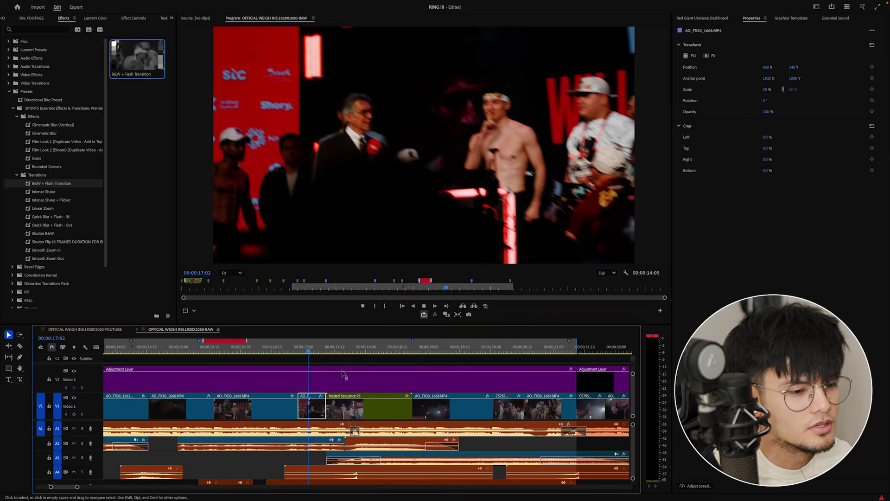
pyautogui.press('space')
# Step: Add a Cross Dissolve between the nested sequence and the following AO_FX30_1668.MP4 clip and shift it to straddle the cut
pyautogui.rightClick(412, 408)
pyautogui.click(439, 455)
pyautogui.click(405, 414)
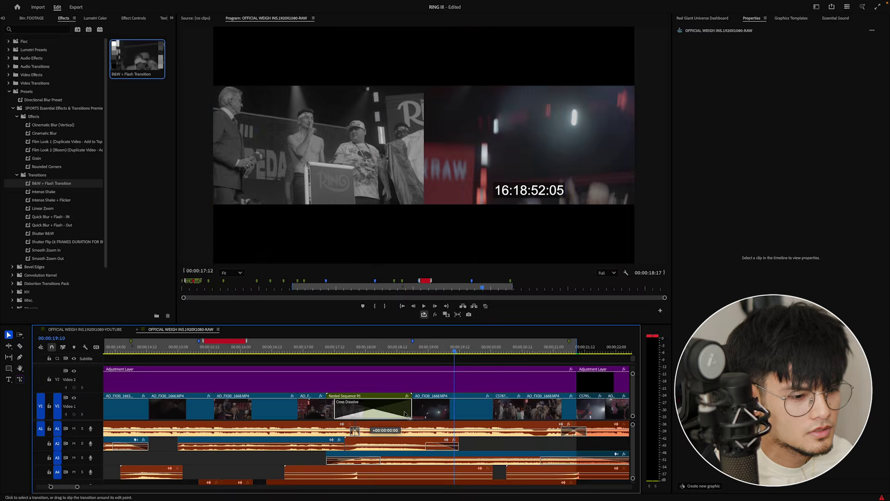
pyautogui.moveTo(405, 414); pyautogui.dragTo(415, 408)
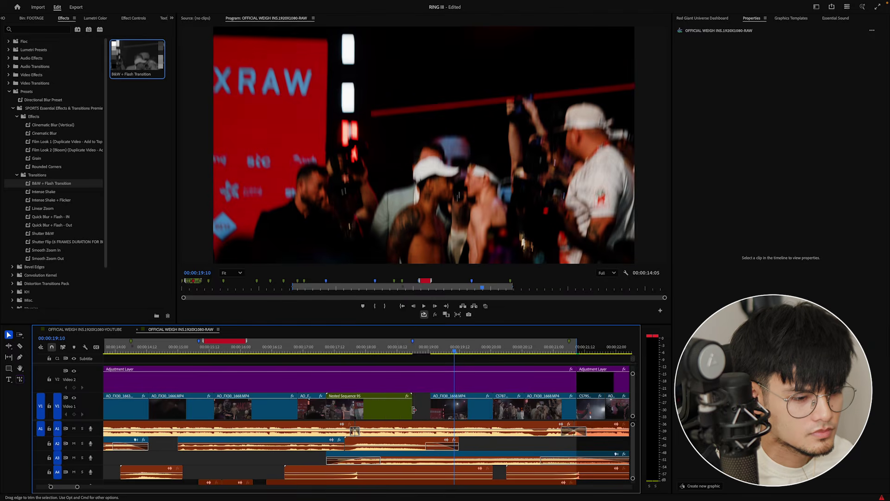
pyautogui.press('super+z')
pyautogui.click(397, 411)
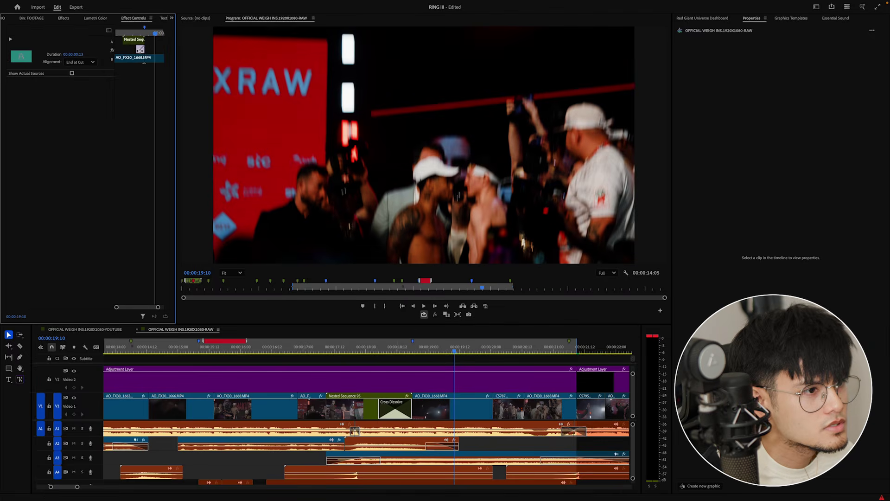
pyautogui.moveTo(395, 408)
pyautogui.mouseDown()
pyautogui.moveTo(414, 408)
pyautogui.moveTo(402, 407)
pyautogui.mouseUp()
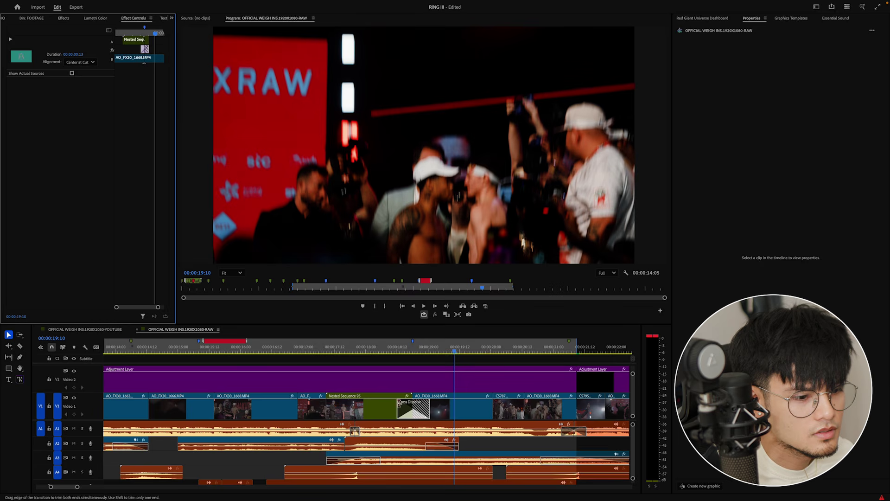
pyautogui.click(398, 404)
# Step: Play from 00:00:17:22 in the nested sequence through the dissolve and on into C5787.MP4
pyautogui.click(360, 352)
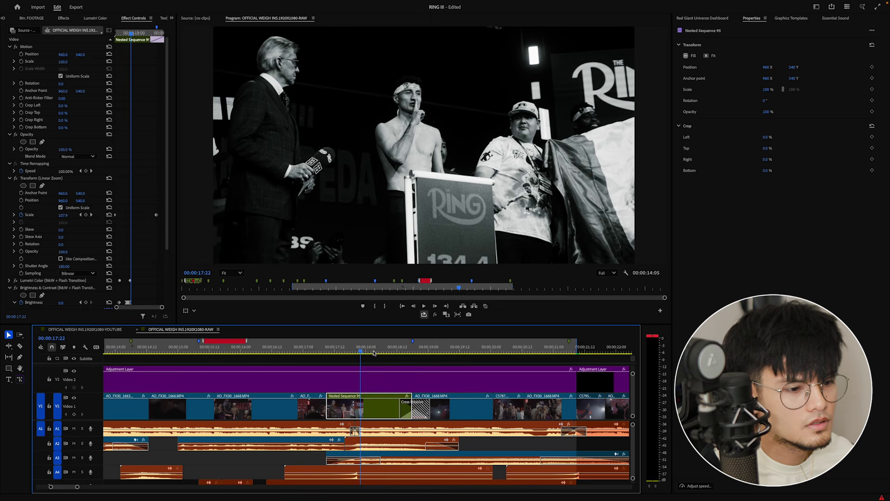
pyautogui.press('space')
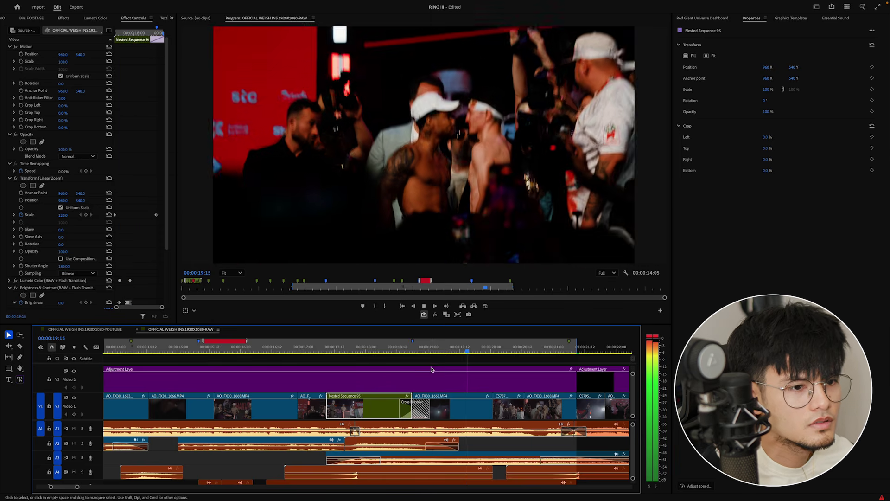
pyautogui.click(311, 352)
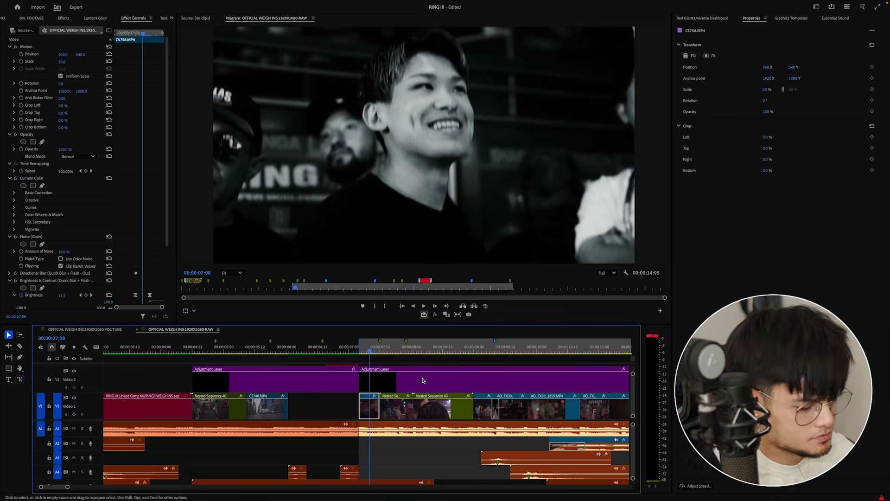
pyautogui.press('-')
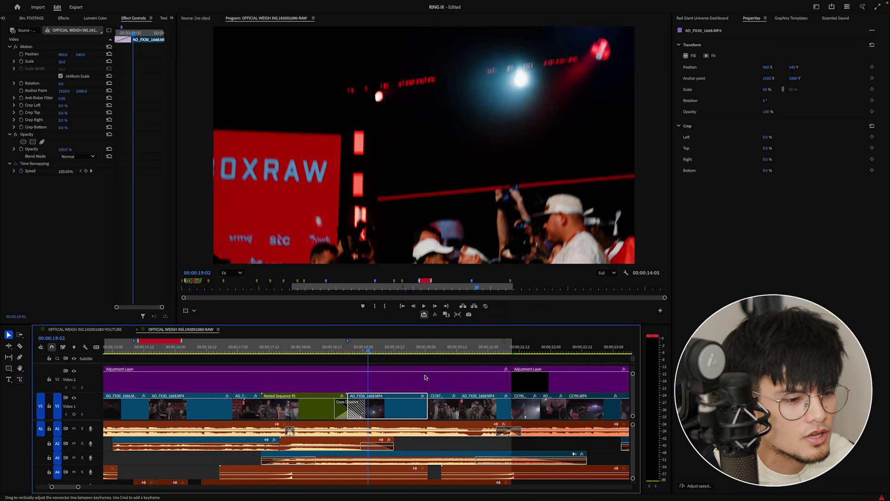
pyautogui.press('space')
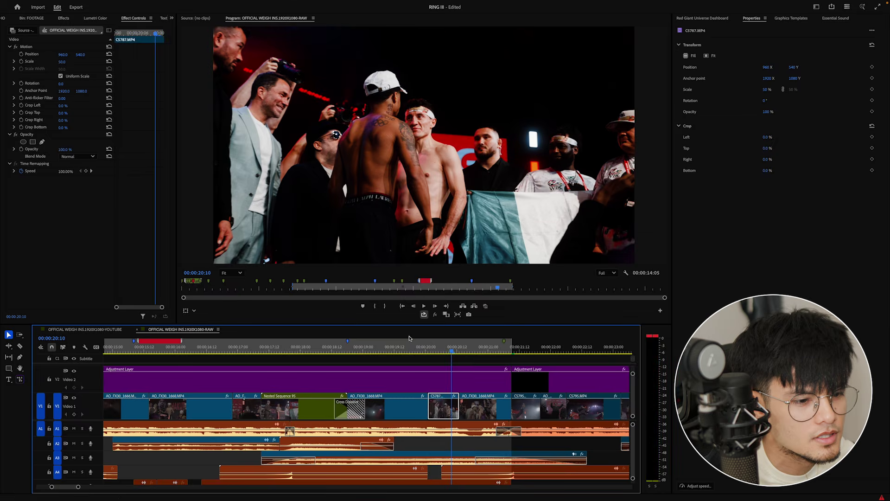
# Step: Review the cuts around C5787.MP4 and apply the Quick Blur + Flash - IN preset to that clip
pyautogui.click(414, 352)
pyautogui.hotkey('shift', '7')
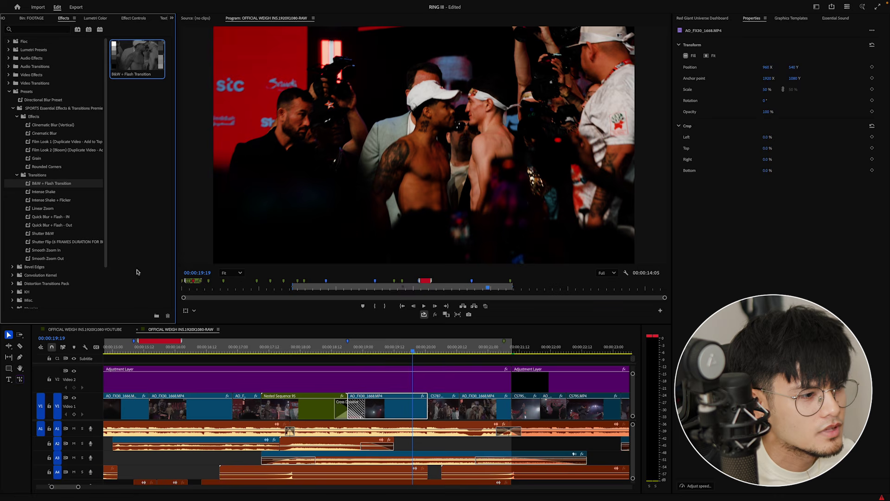
pyautogui.moveTo(420, 351); pyautogui.dragTo(435, 351)
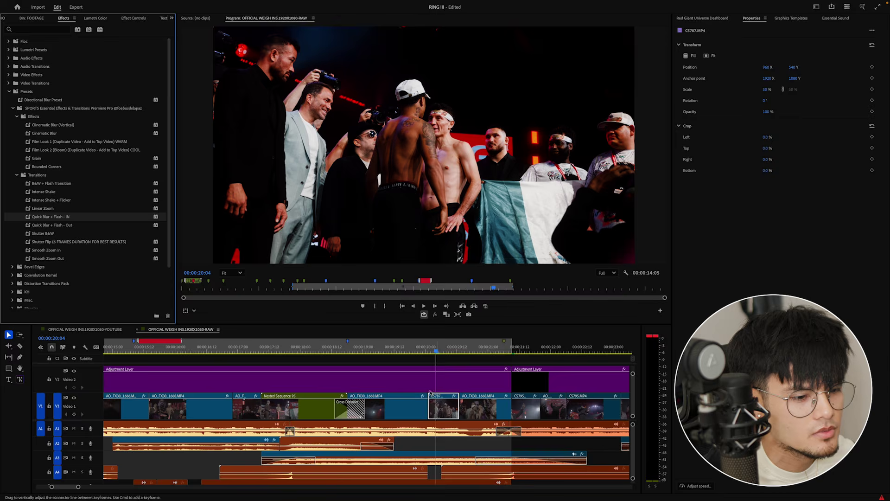
pyautogui.click(409, 350)
pyautogui.press('space')
pyautogui.press('space')
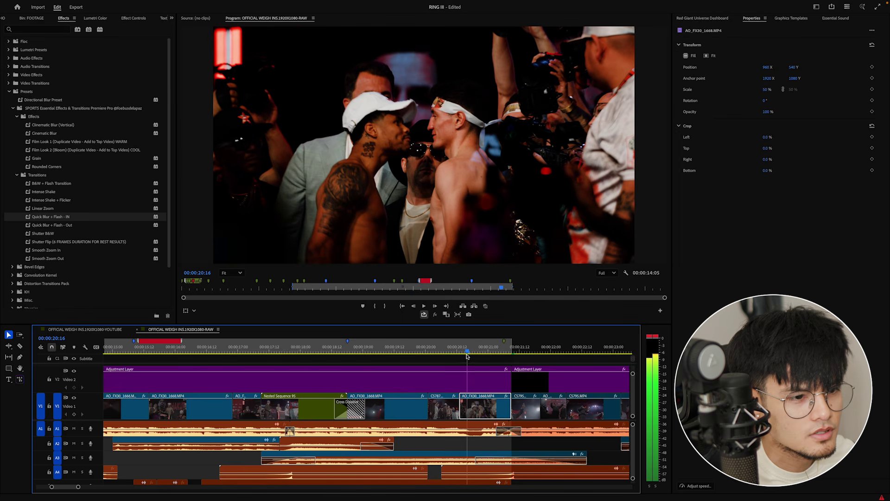
pyautogui.moveTo(55, 225); pyautogui.dragTo(167, 264)
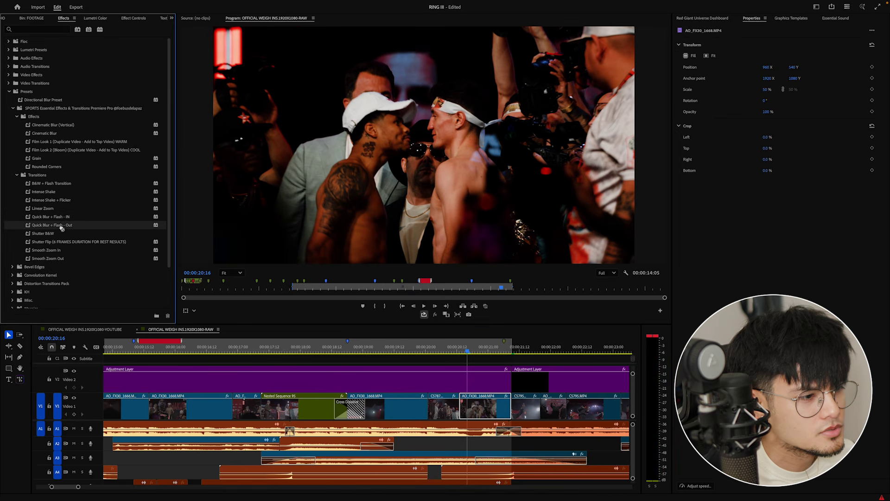
pyautogui.moveTo(55, 218); pyautogui.dragTo(443, 401)
# Step: Replay the edit from the AO_FX30_1668.MP4 clip before C5787.MP4 to check the blur flash
pyautogui.click(386, 335)
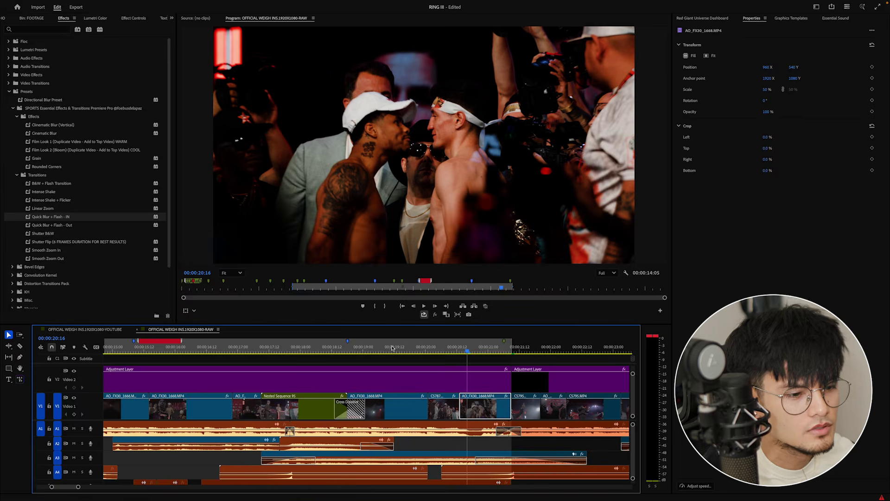
pyautogui.click(393, 347)
pyautogui.press('space')
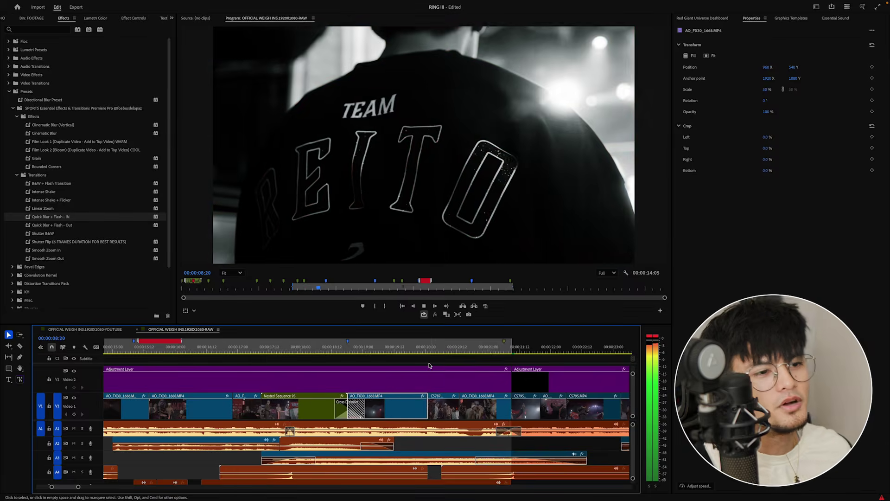
pyautogui.press('space')
# Step: Bypass all effects in the program preview and play the marked range from its start to view the ungraded footage
pyautogui.click(352, 387)
pyautogui.press('-')
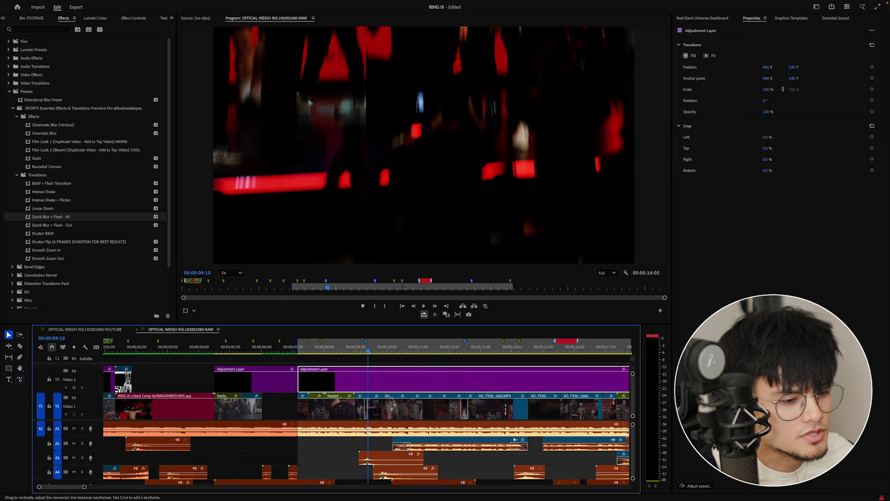
pyautogui.press('=')
pyautogui.press('-')
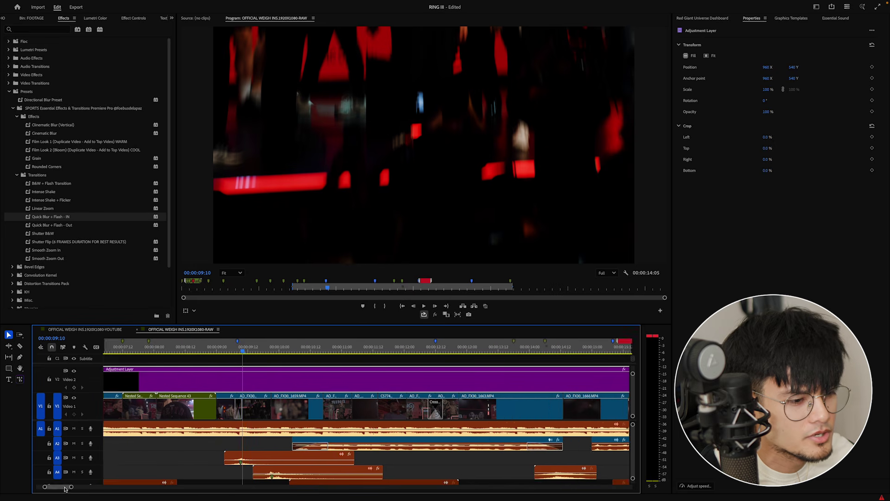
pyautogui.moveTo(79, 487); pyautogui.dragTo(82, 487)
pyautogui.click(436, 315)
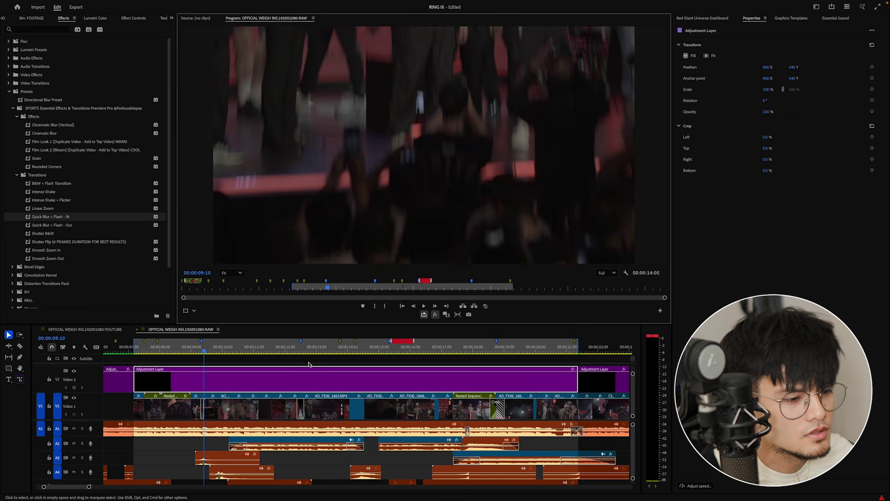
pyautogui.click(134, 347)
pyautogui.press('space')
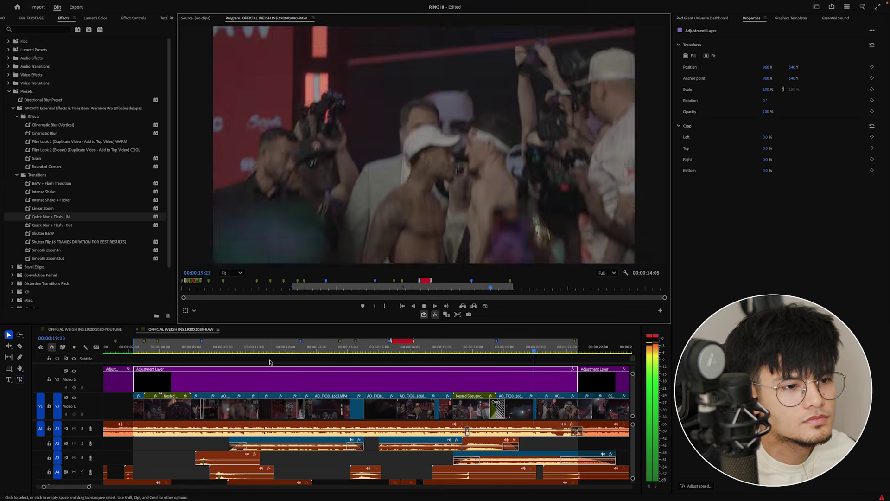
pyautogui.press('space')
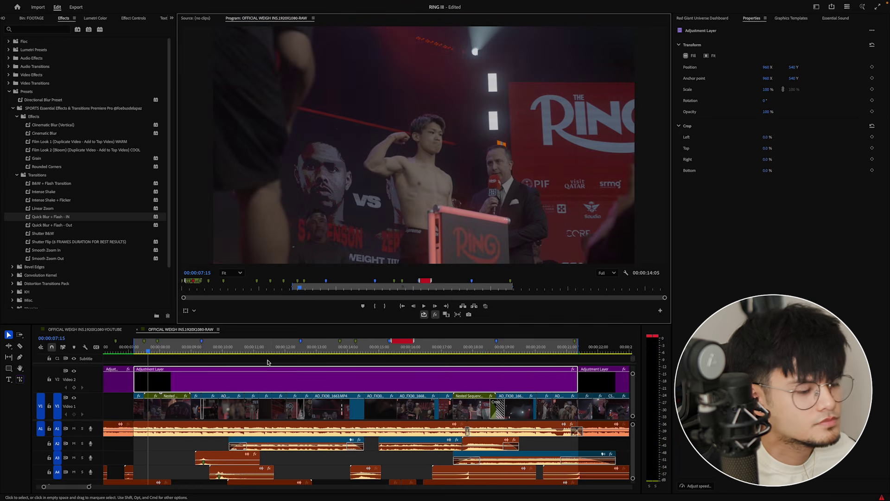
# Step: Turn the effects back on in the preview and render the sequence between its in and out points
pyautogui.click(435, 314)
pyautogui.click(110, 4)
pyautogui.click(125, 57)
pyautogui.press('Return')
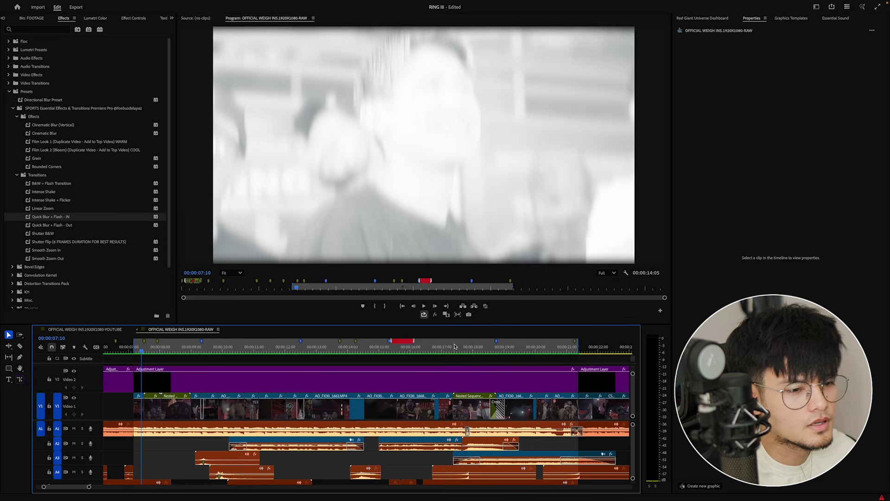
# Step: Play the rendered range with effects on and mute the A1 audio track
pyautogui.press('space')
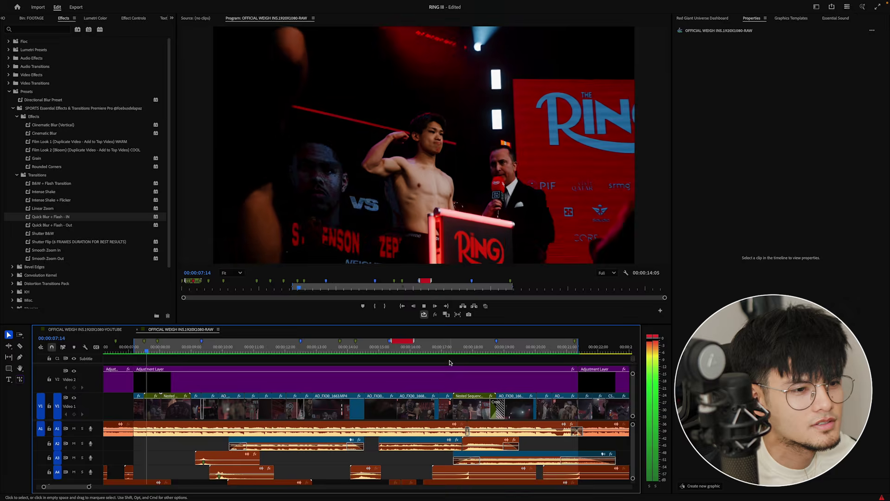
pyautogui.click(74, 429)
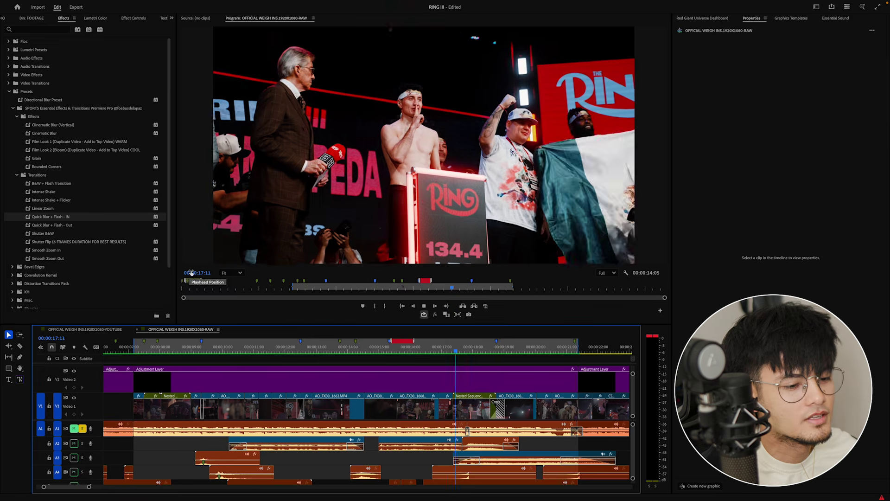
pyautogui.press('space')
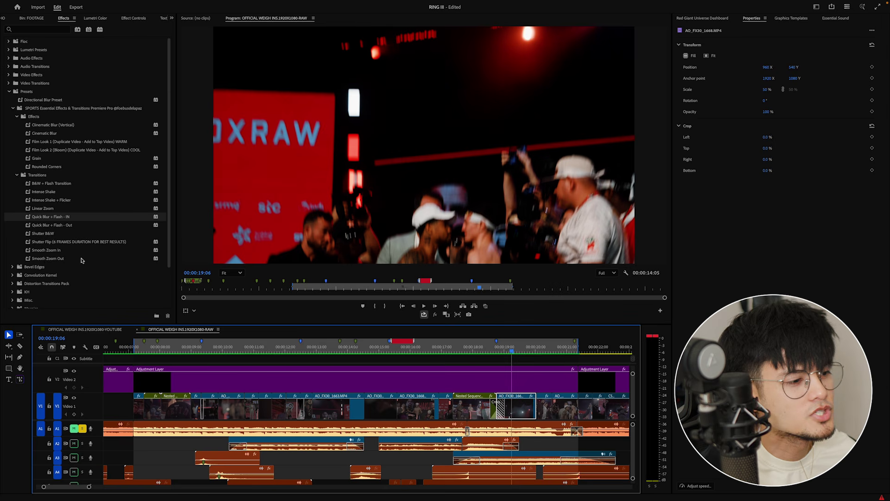
# Step: Replay the muted edit from the first nested sequence in the range and scrub through AO_FX30_1663.MP4 to 00:00:13:19
pyautogui.click(151, 348)
pyautogui.press('space')
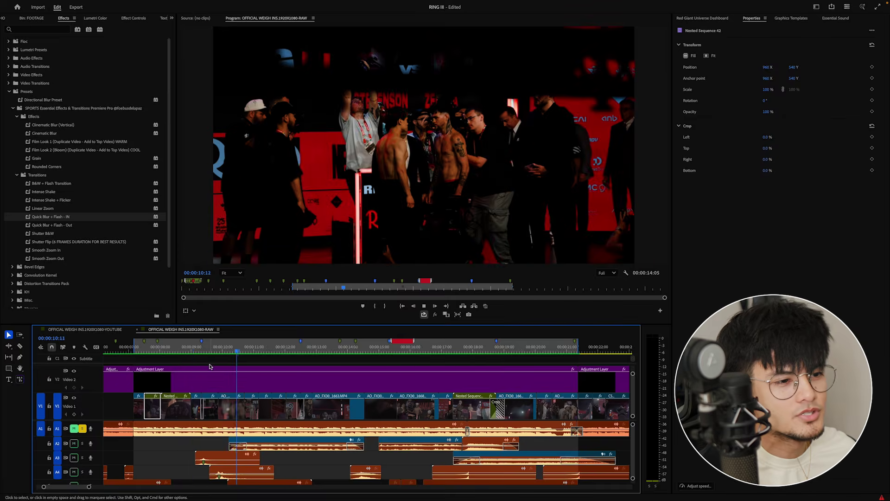
pyautogui.click(317, 348)
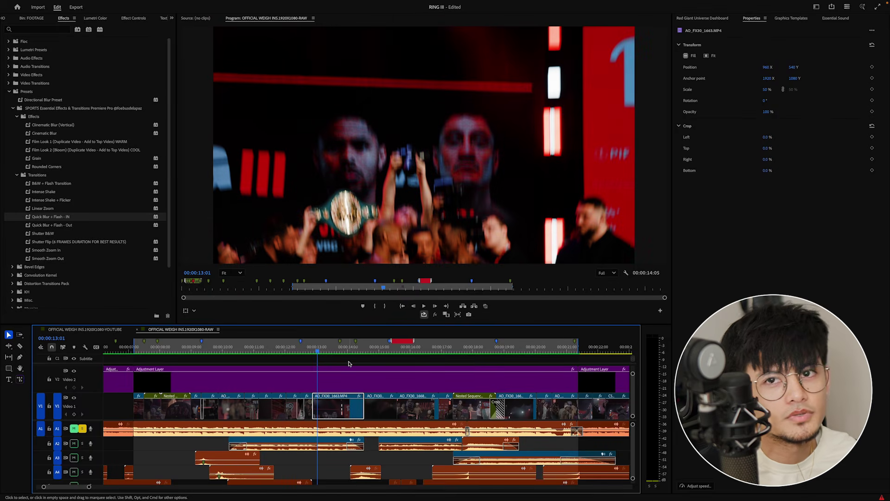
pyautogui.moveTo(349, 362); pyautogui.dragTo(343, 361)
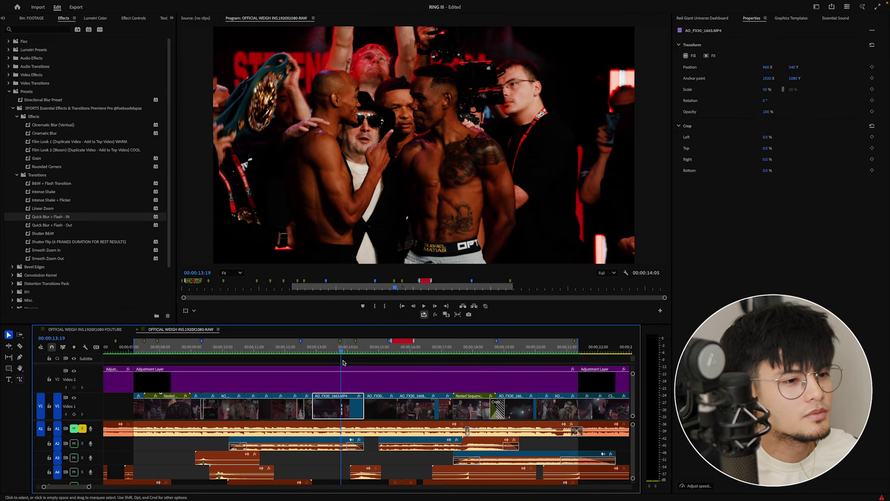